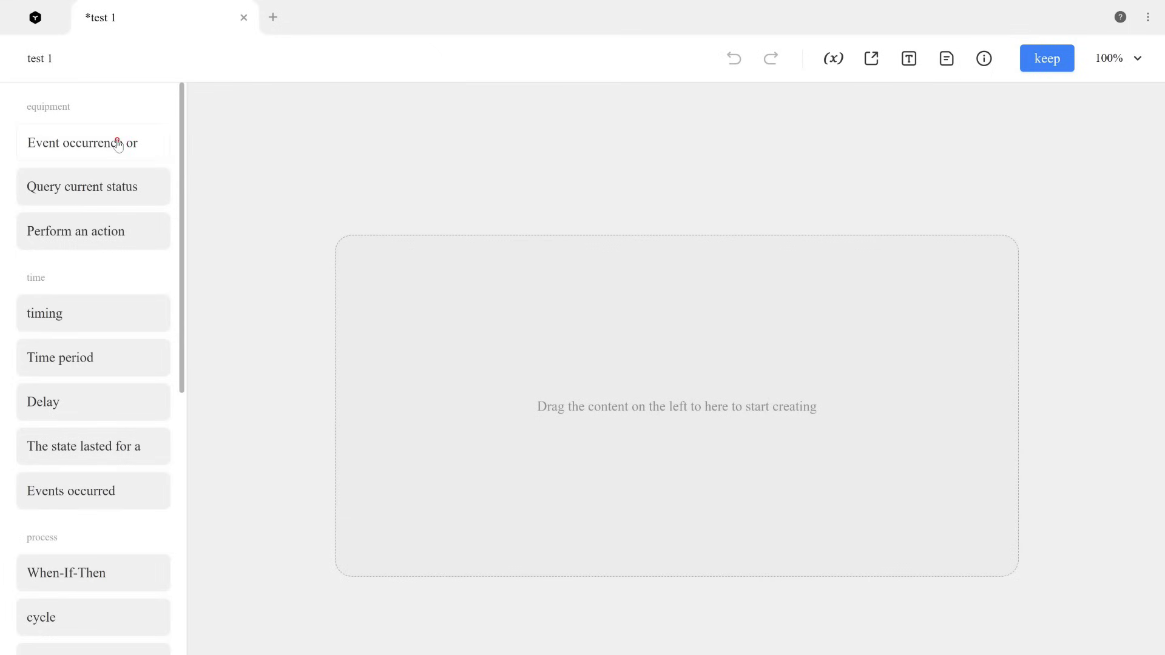
Step: Add an Event trigger on the Wireless switch set to Single Click
{"action": "mouse_move", "coordinate": [117, 143]}
{"action": "left_mouse_down"}
{"action": "mouse_move", "coordinate": [411, 253]}
{"action": "mouse_move", "coordinate": [434, 294]}
{"action": "left_mouse_up"}
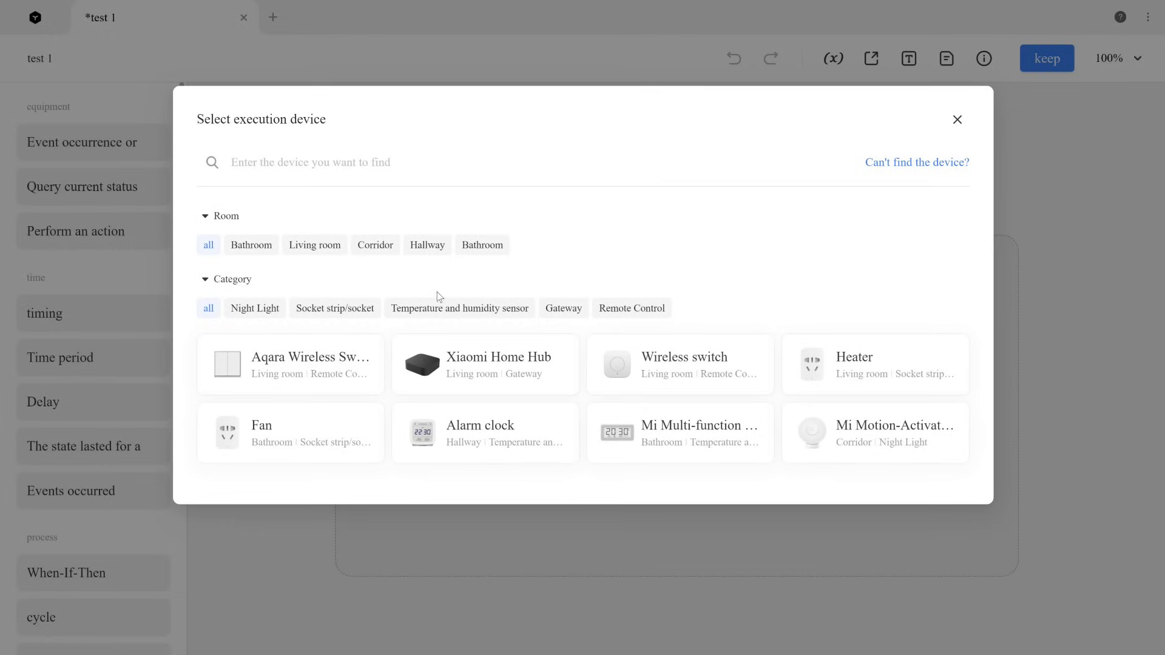
{"action": "left_click", "coordinate": [690, 373]}
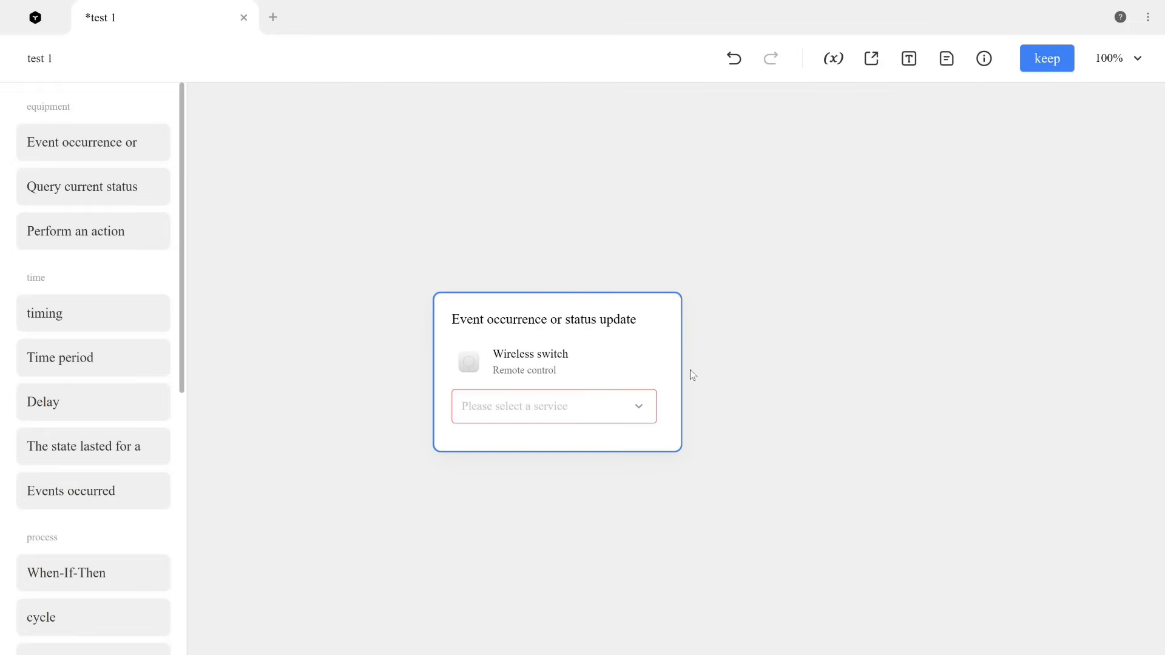
{"action": "left_click_drag", "start_coordinate": [632, 366], "coordinate": [463, 255]}
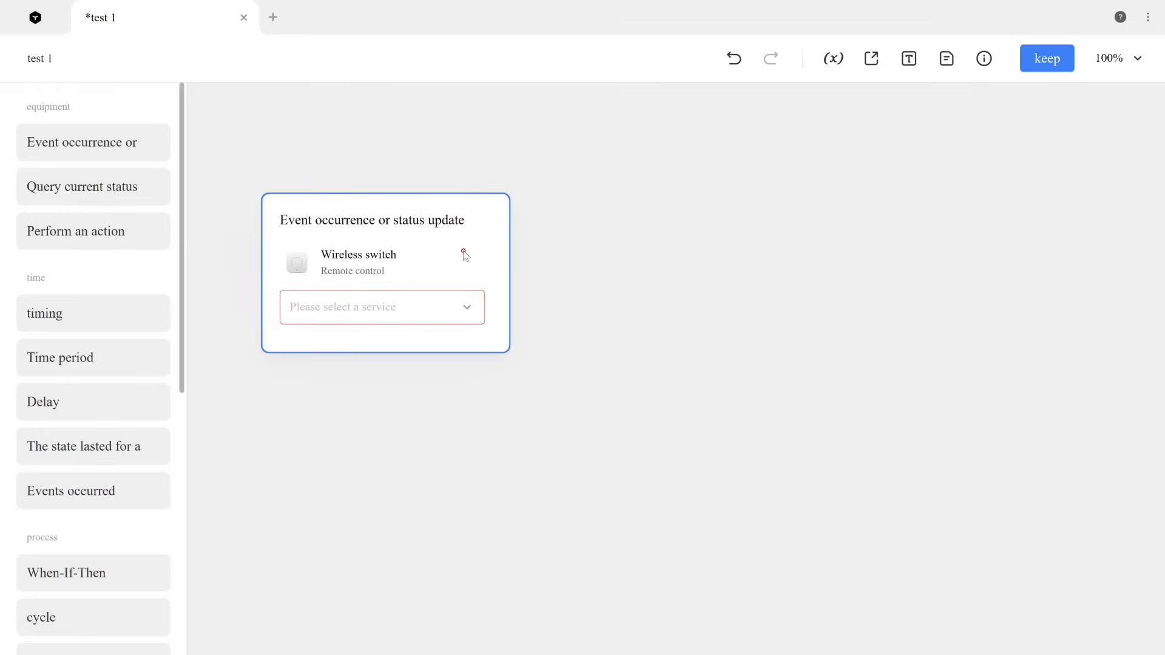
{"action": "left_click", "coordinate": [469, 311]}
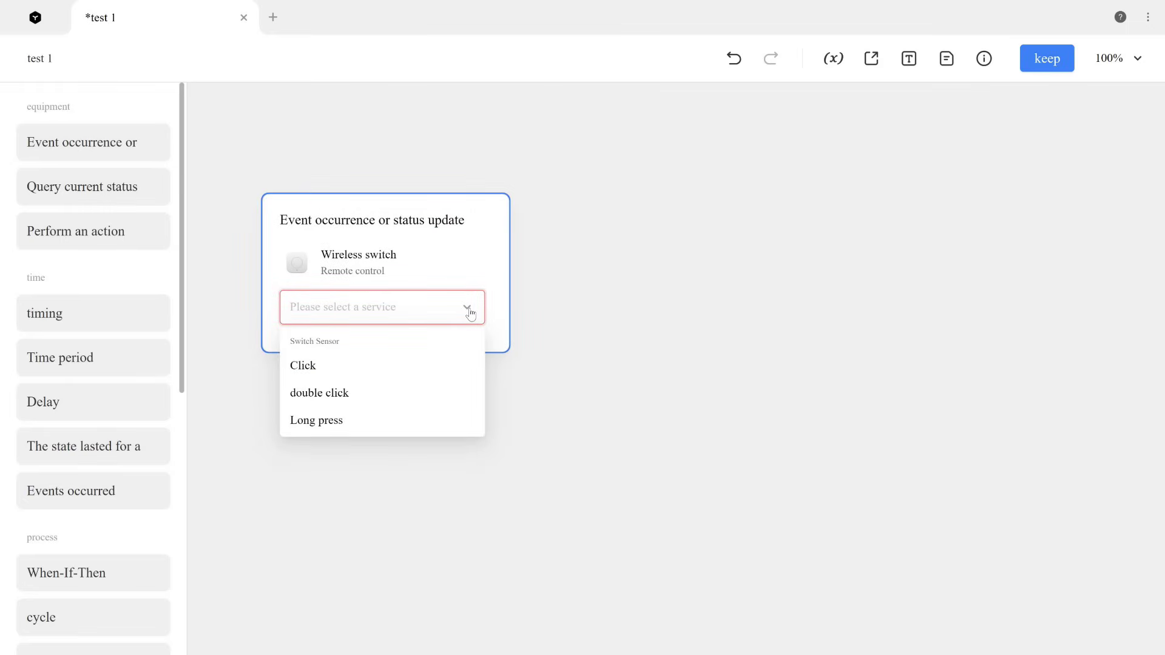
{"action": "left_click", "coordinate": [409, 365]}
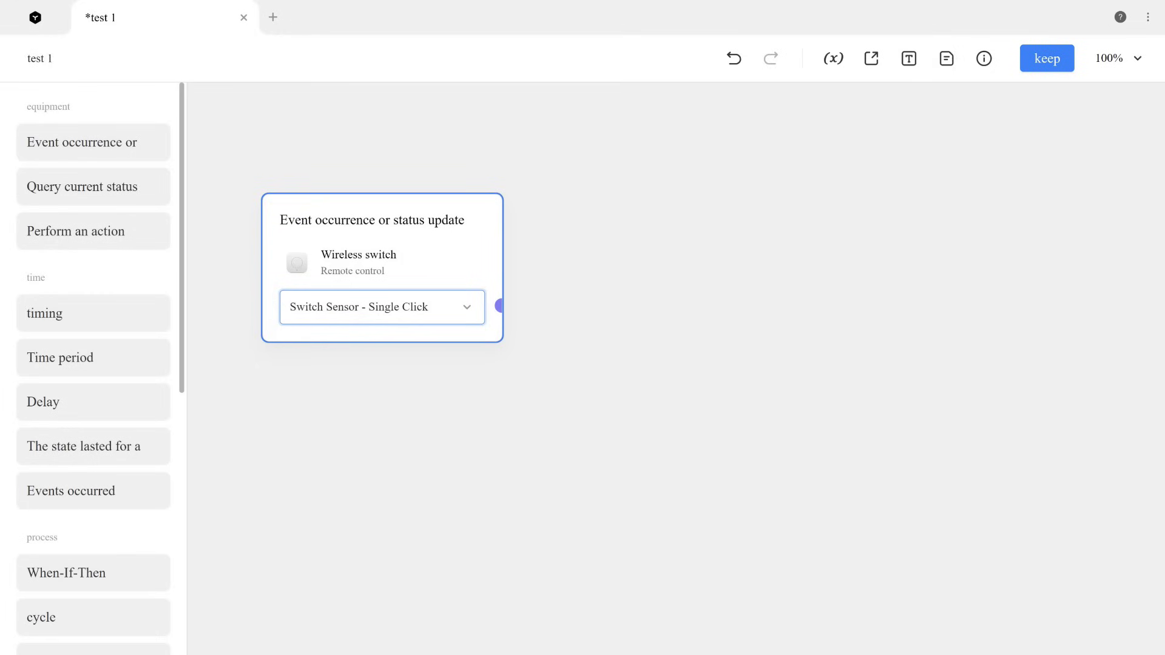
{"action": "left_click", "coordinate": [881, 279]}
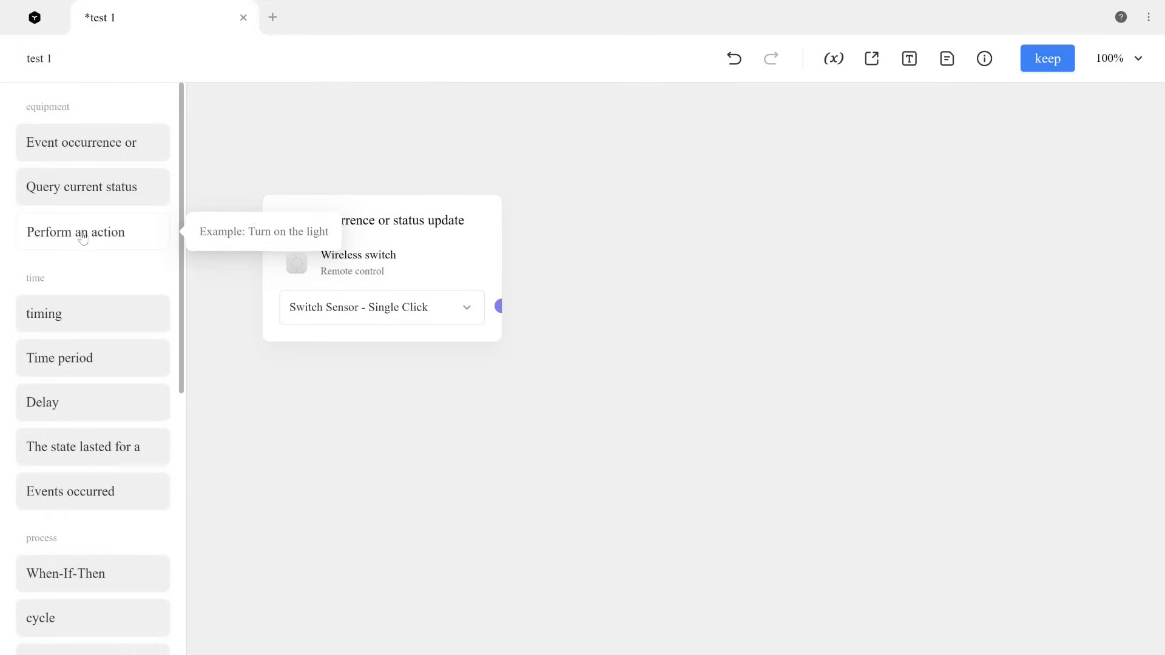
Step: Add an action setting the Philips ZhiRui bedside lamp's Light-Switch to Open
{"action": "left_click_drag", "start_coordinate": [82, 239], "coordinate": [694, 252]}
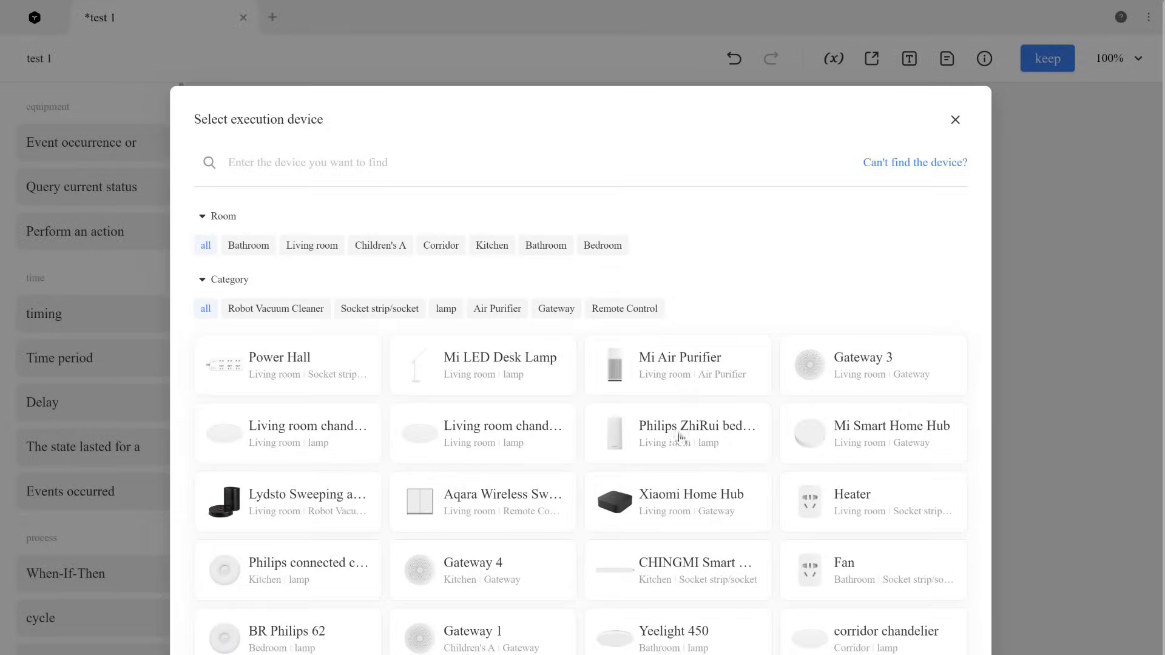
{"action": "left_click", "coordinate": [680, 438]}
{"action": "left_click_drag", "start_coordinate": [826, 271], "coordinate": [776, 225]}
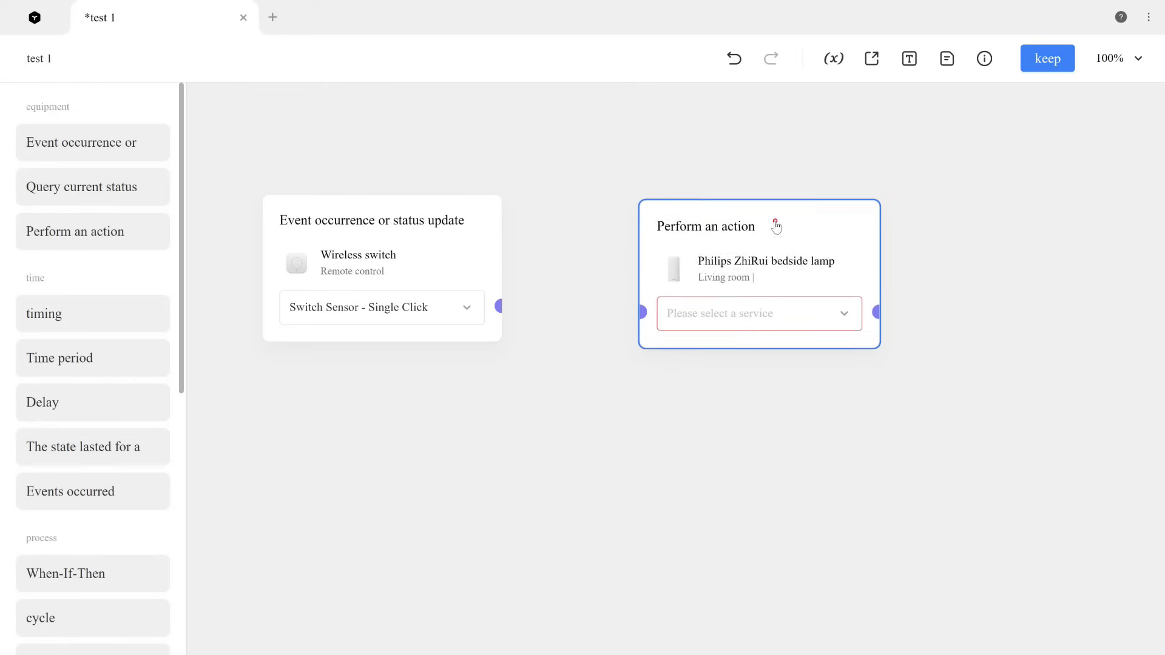
{"action": "left_click", "coordinate": [791, 322]}
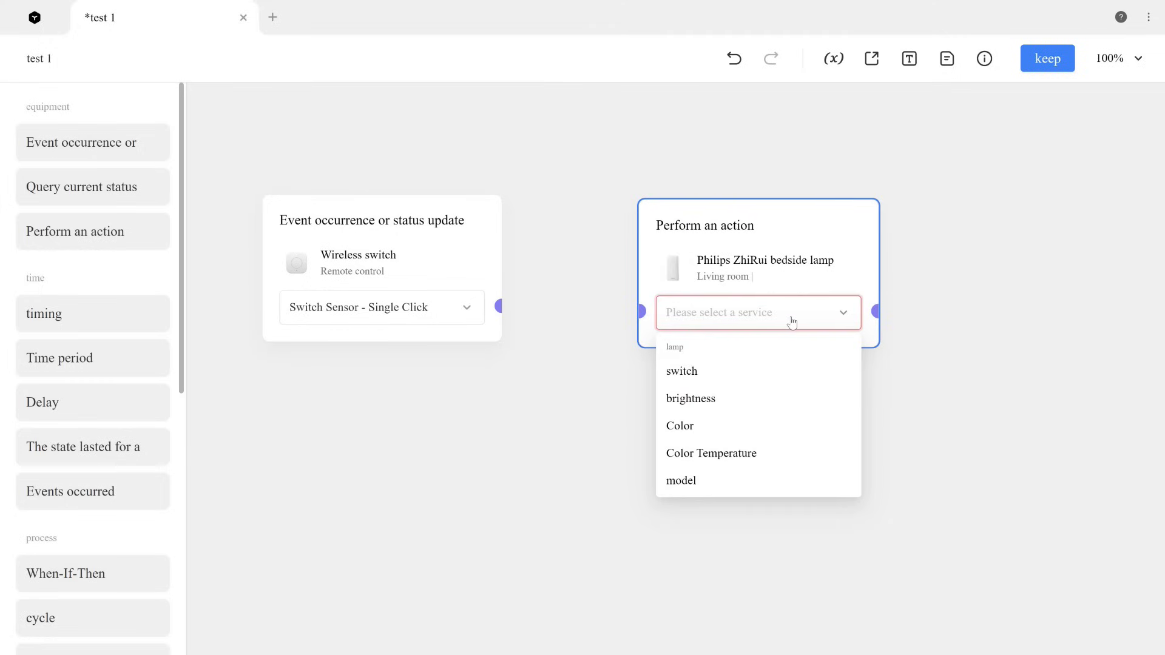
{"action": "left_click", "coordinate": [723, 373]}
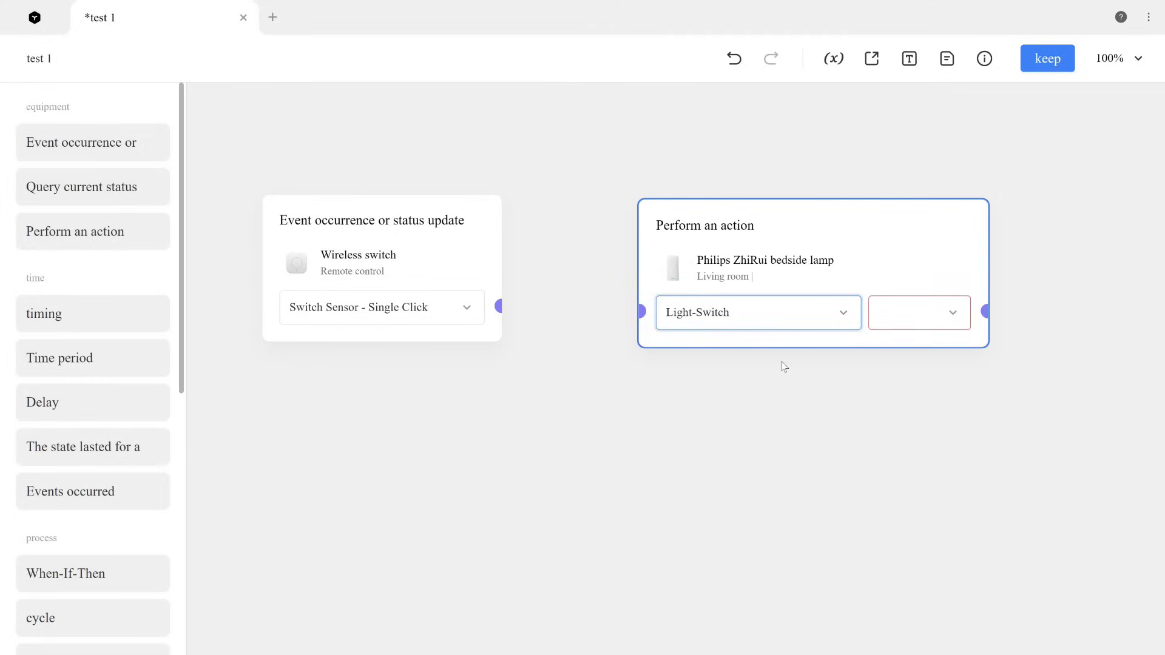
{"action": "left_click", "coordinate": [936, 312]}
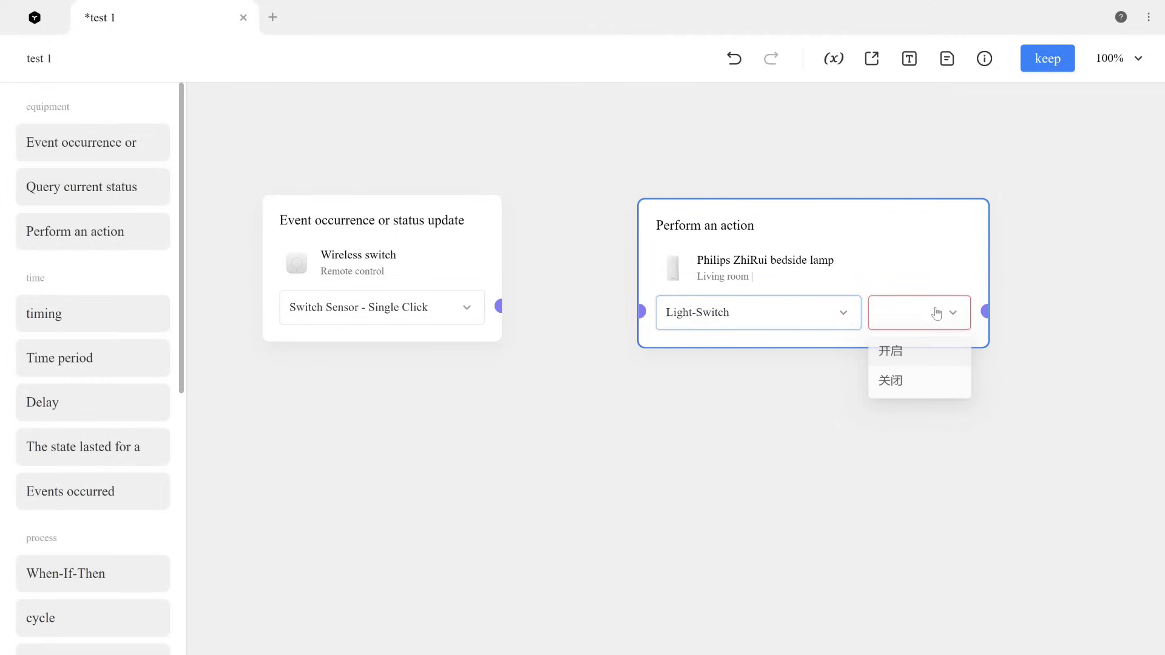
{"action": "left_click", "coordinate": [917, 355]}
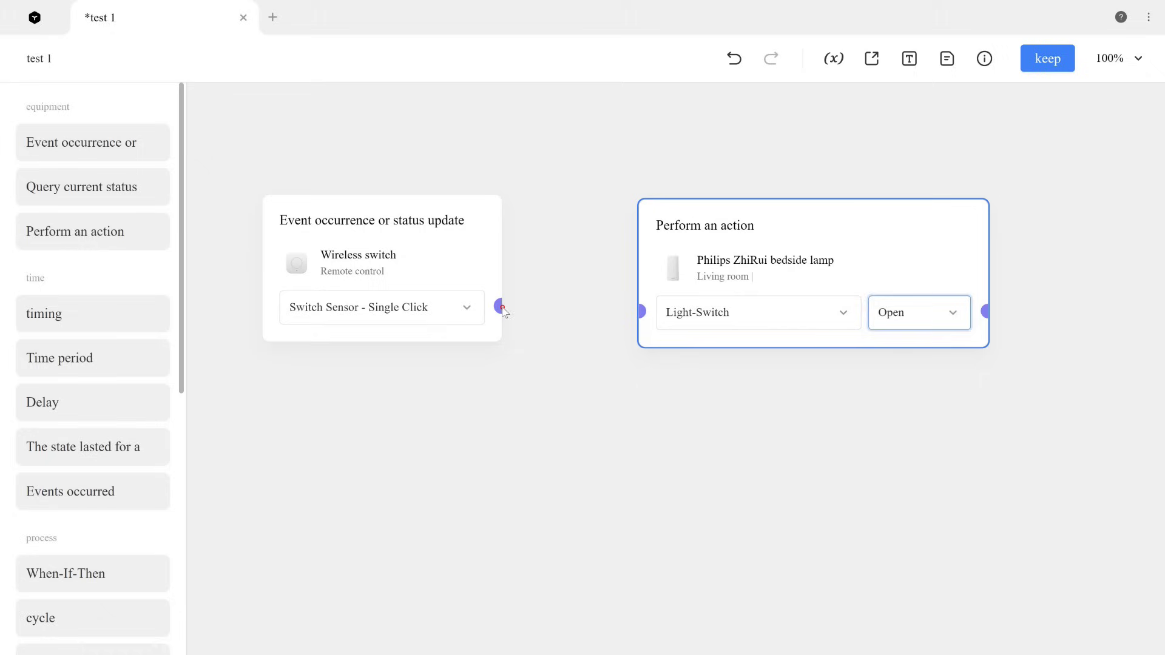
Step: Connect the switch event to the lamp action and save test 1
{"action": "left_click_drag", "start_coordinate": [502, 309], "coordinate": [640, 314]}
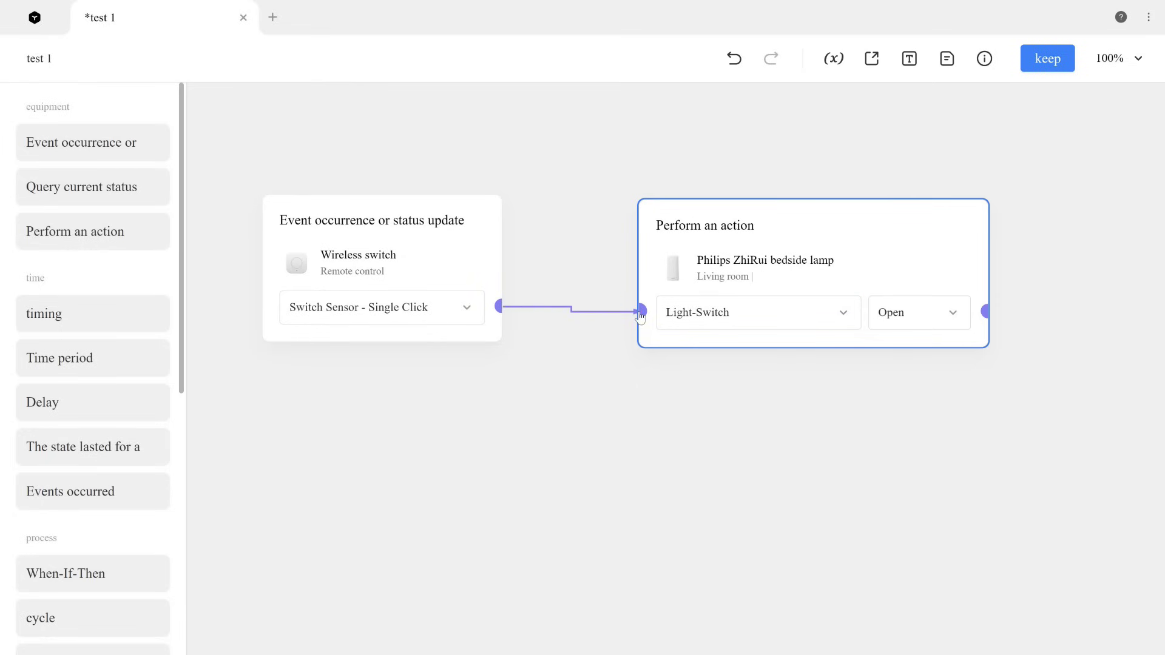
{"action": "left_click", "coordinate": [1049, 61]}
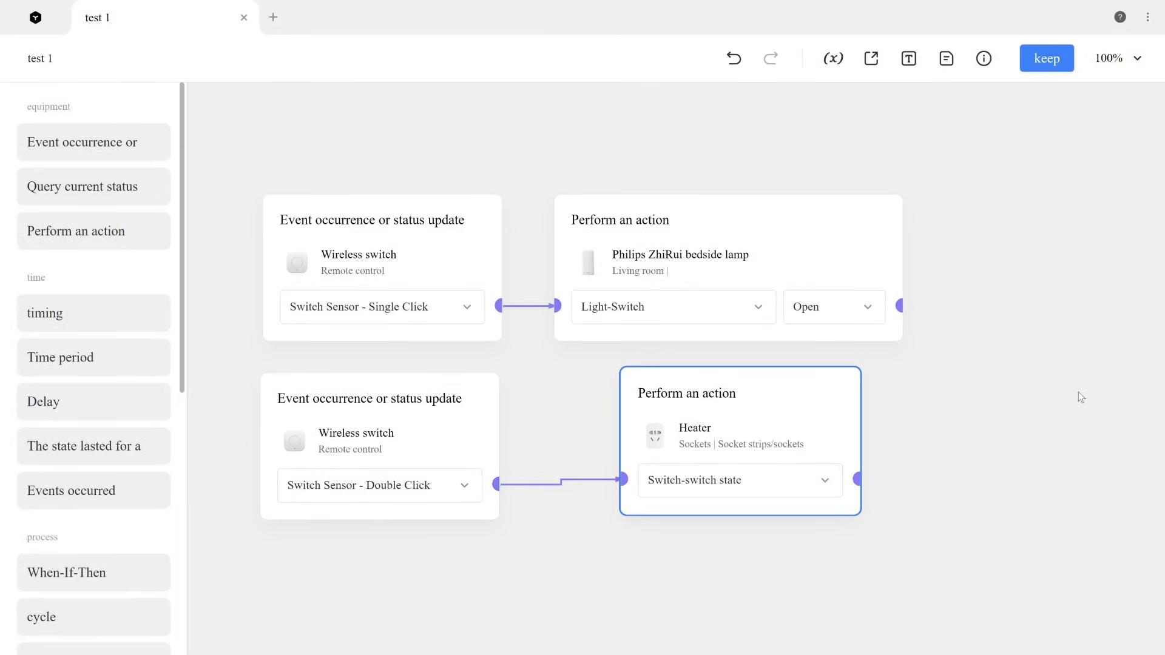
Step: Select the single-click event node on the canvas
{"action": "left_click", "coordinate": [406, 270]}
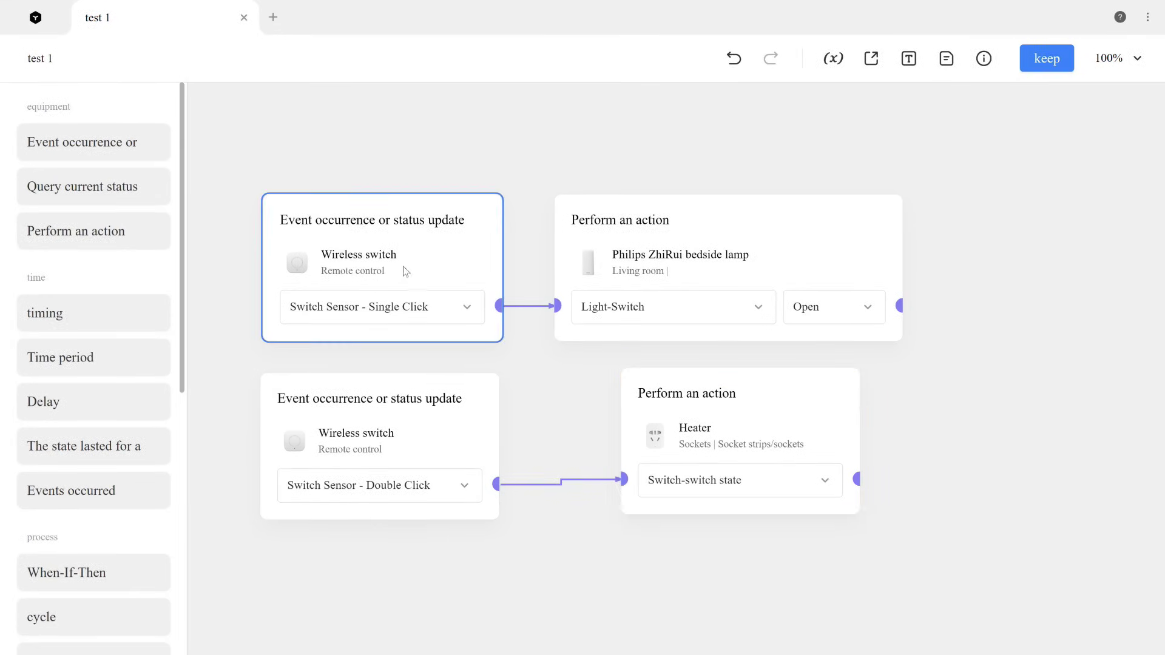
Step: Collapse the event and action nodes of both the lamp and heater flows
{"action": "left_click", "coordinate": [370, 270]}
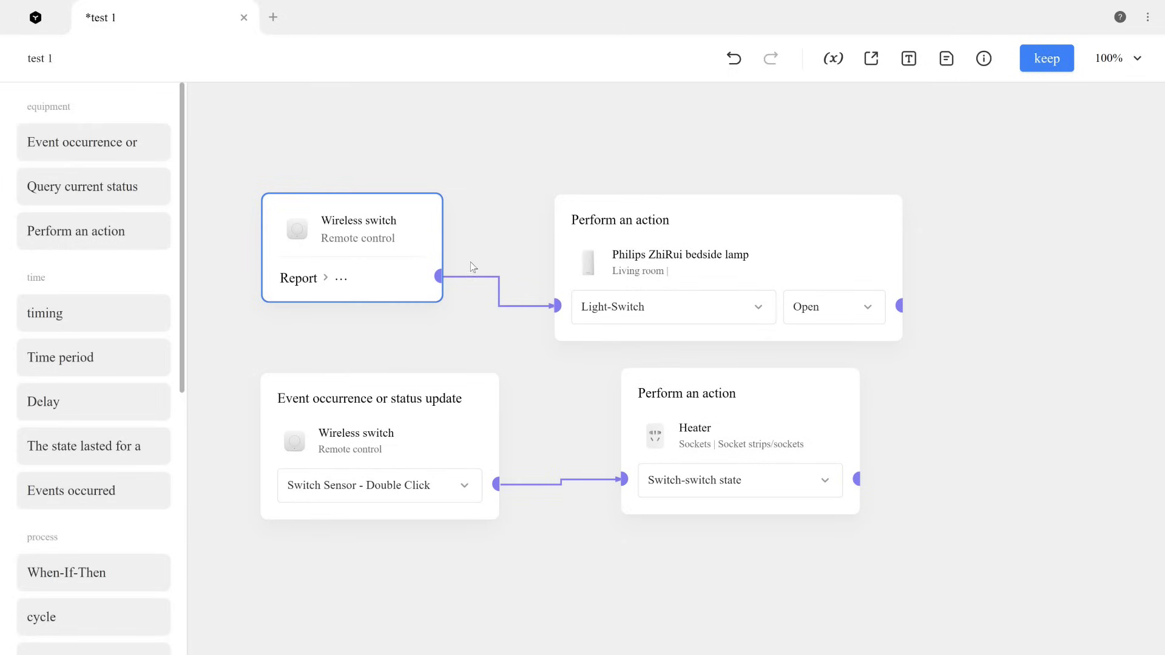
{"action": "left_click", "coordinate": [643, 261]}
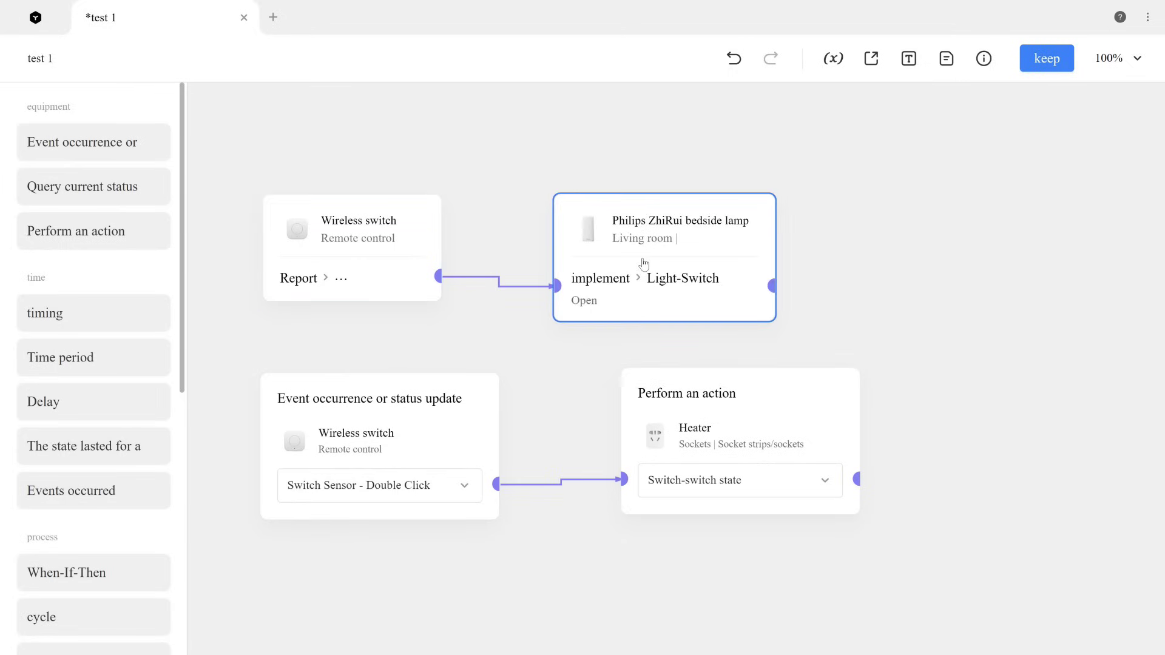
{"action": "left_click", "coordinate": [354, 438]}
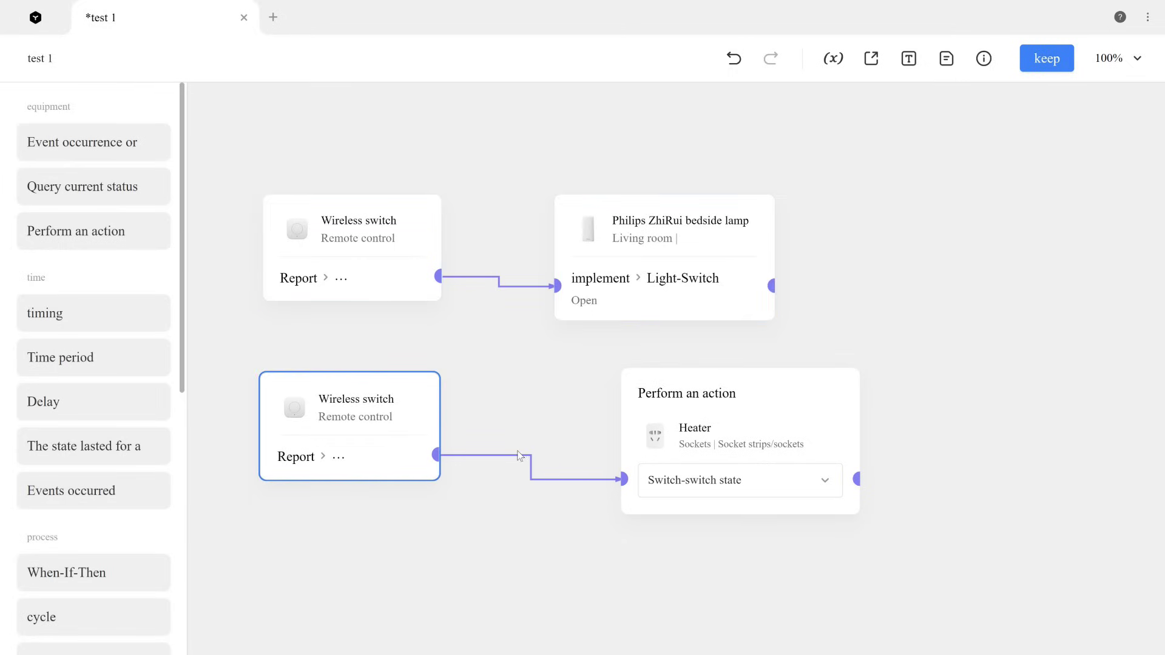
{"action": "left_click", "coordinate": [706, 435]}
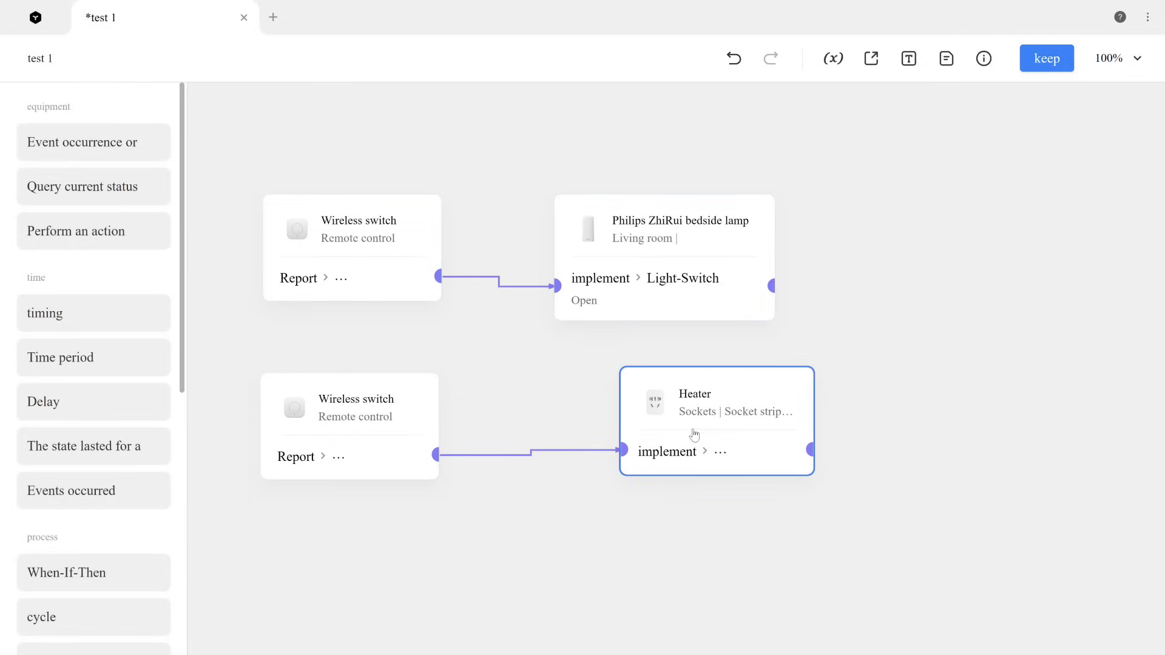
{"action": "left_click", "coordinate": [330, 459]}
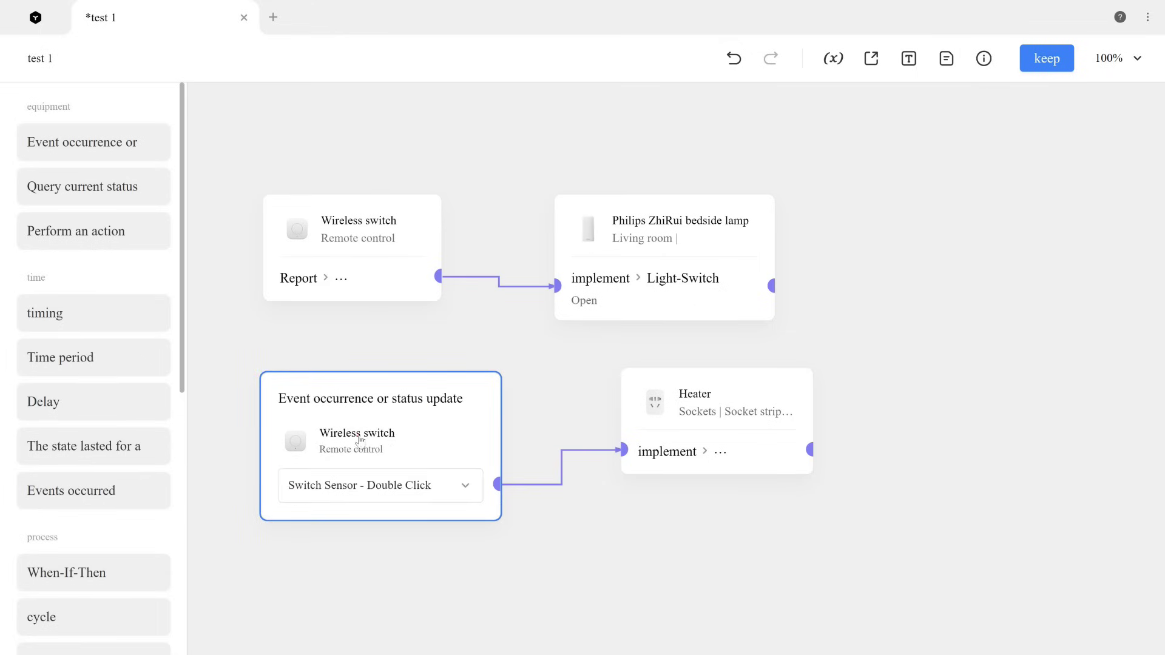
{"action": "left_click", "coordinate": [358, 437]}
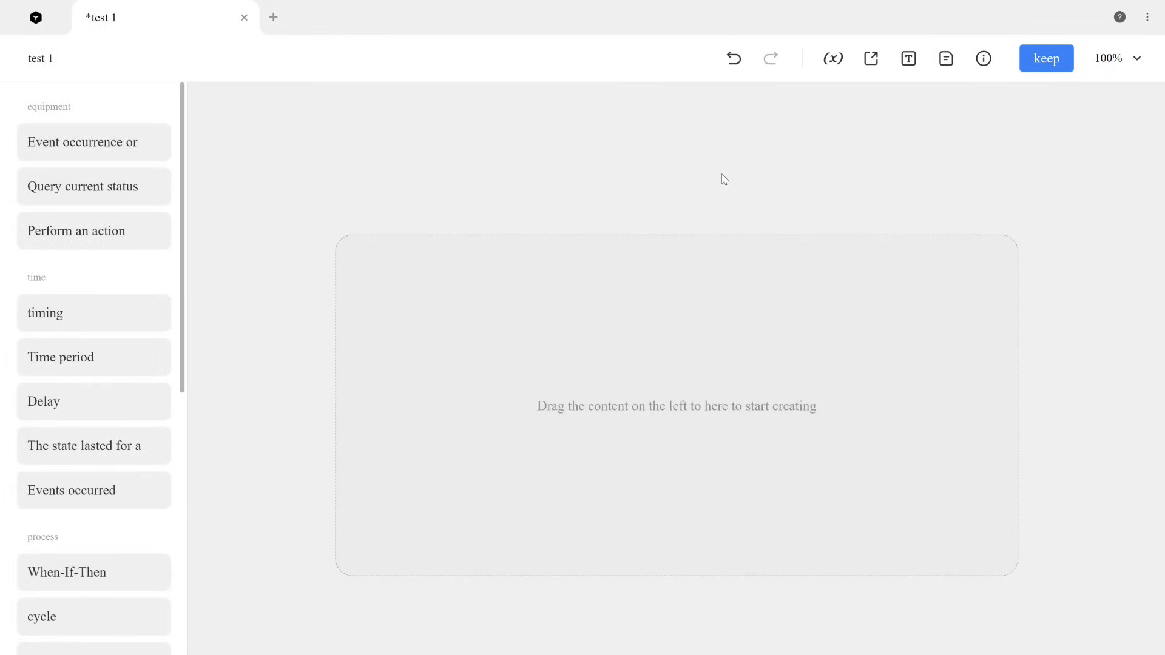
Step: Add an Event trigger on the Wireless switch set to Single Click
{"action": "mouse_move", "coordinate": [131, 143]}
{"action": "left_mouse_down"}
{"action": "mouse_move", "coordinate": [301, 176]}
{"action": "mouse_move", "coordinate": [348, 218]}
{"action": "left_mouse_up"}
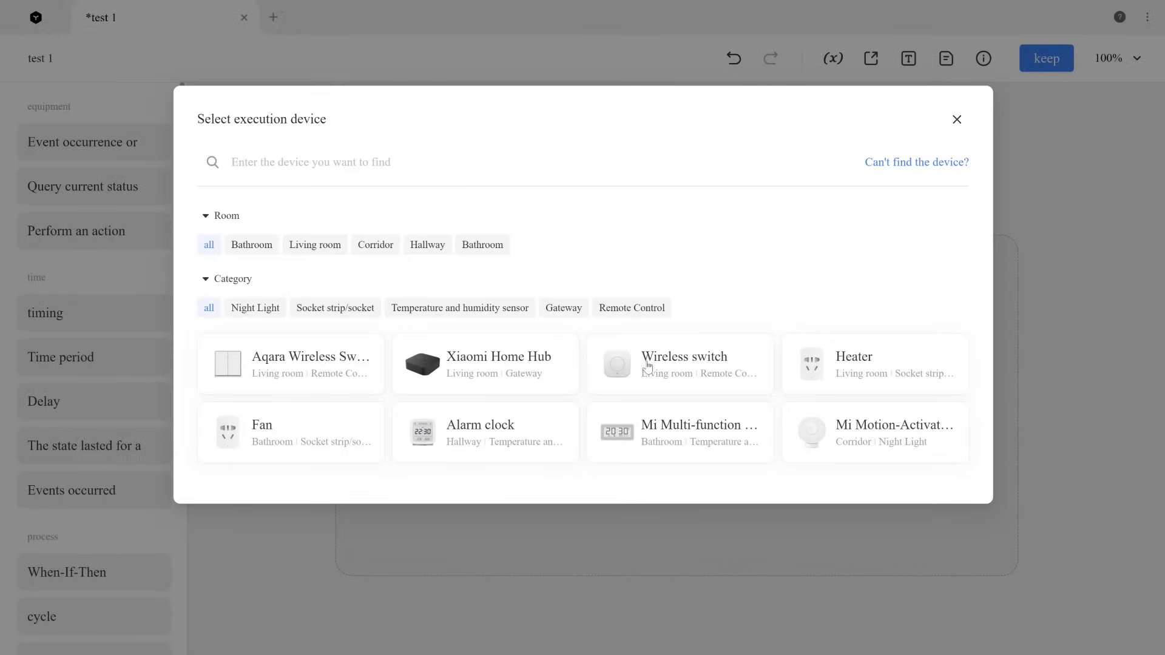
{"action": "left_click", "coordinate": [643, 365]}
{"action": "mouse_move", "coordinate": [535, 242]}
{"action": "left_mouse_down"}
{"action": "mouse_move", "coordinate": [453, 193]}
{"action": "mouse_move", "coordinate": [426, 148]}
{"action": "left_mouse_up"}
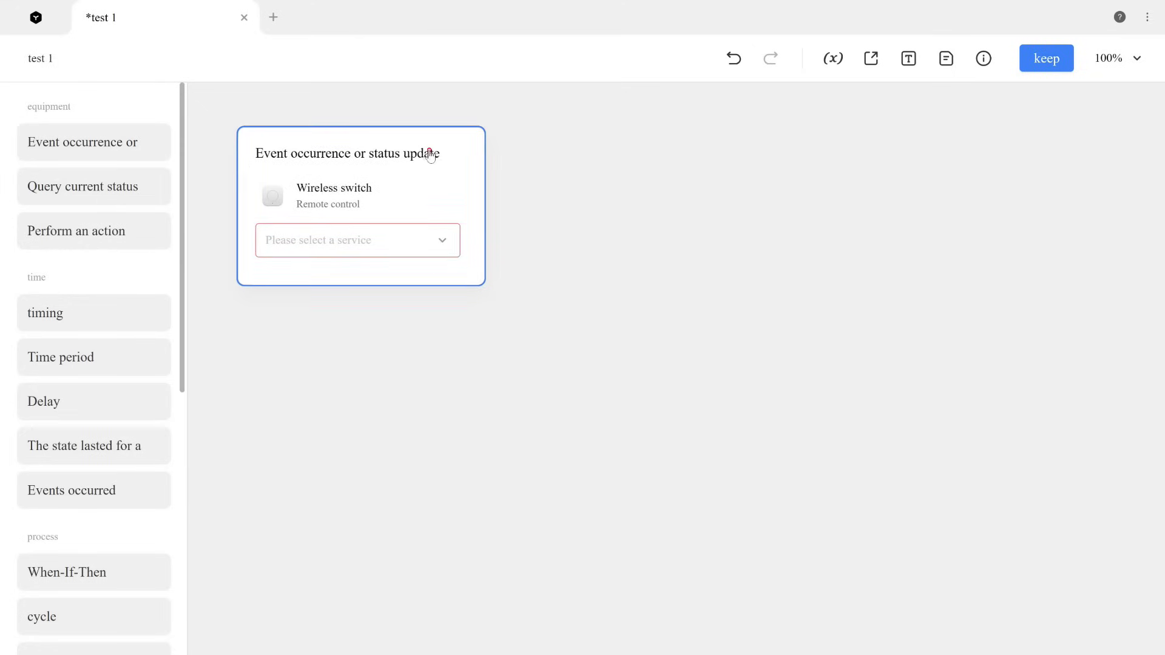
{"action": "left_click", "coordinate": [433, 244]}
{"action": "left_click", "coordinate": [307, 295]}
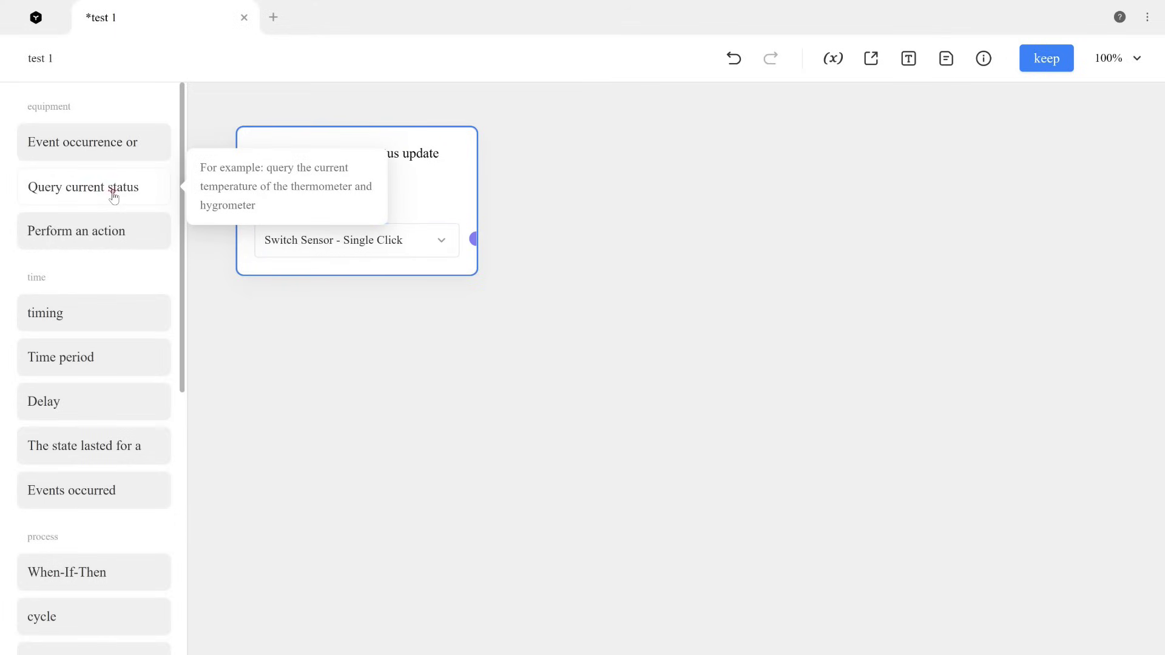
Step: Add a query checking the bedside lamp's switch is Open and feed the event into it
{"action": "left_click_drag", "start_coordinate": [114, 197], "coordinate": [584, 291]}
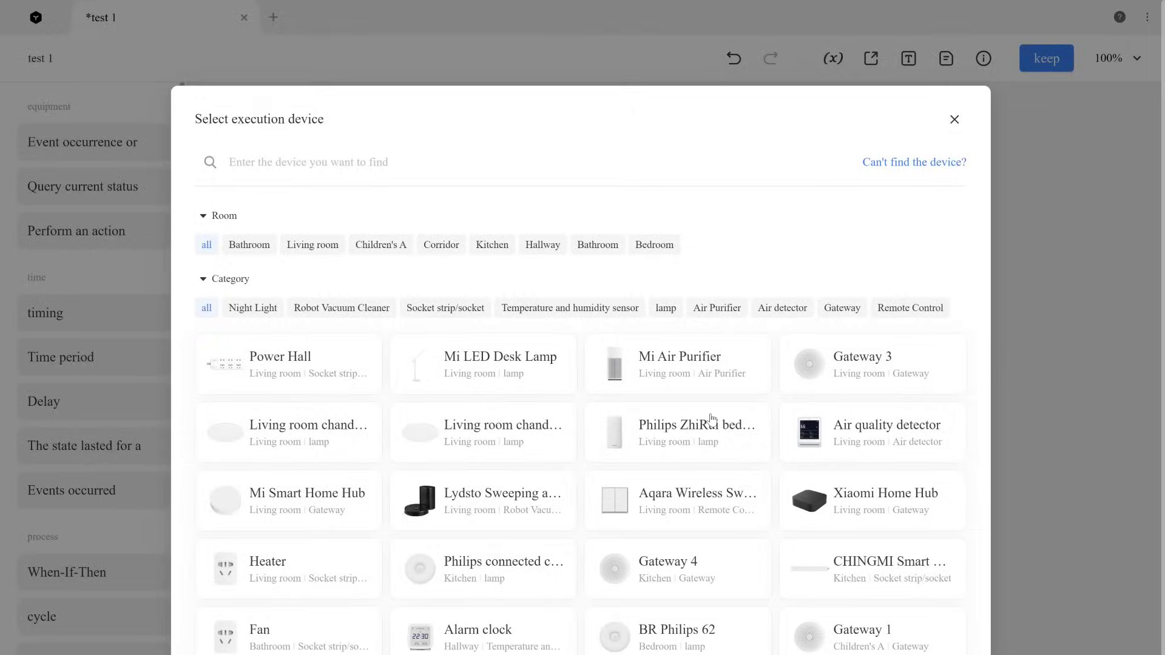
{"action": "left_click", "coordinate": [711, 420]}
{"action": "mouse_move", "coordinate": [738, 296]}
{"action": "left_mouse_down"}
{"action": "mouse_move", "coordinate": [715, 244]}
{"action": "mouse_move", "coordinate": [657, 230]}
{"action": "left_mouse_up"}
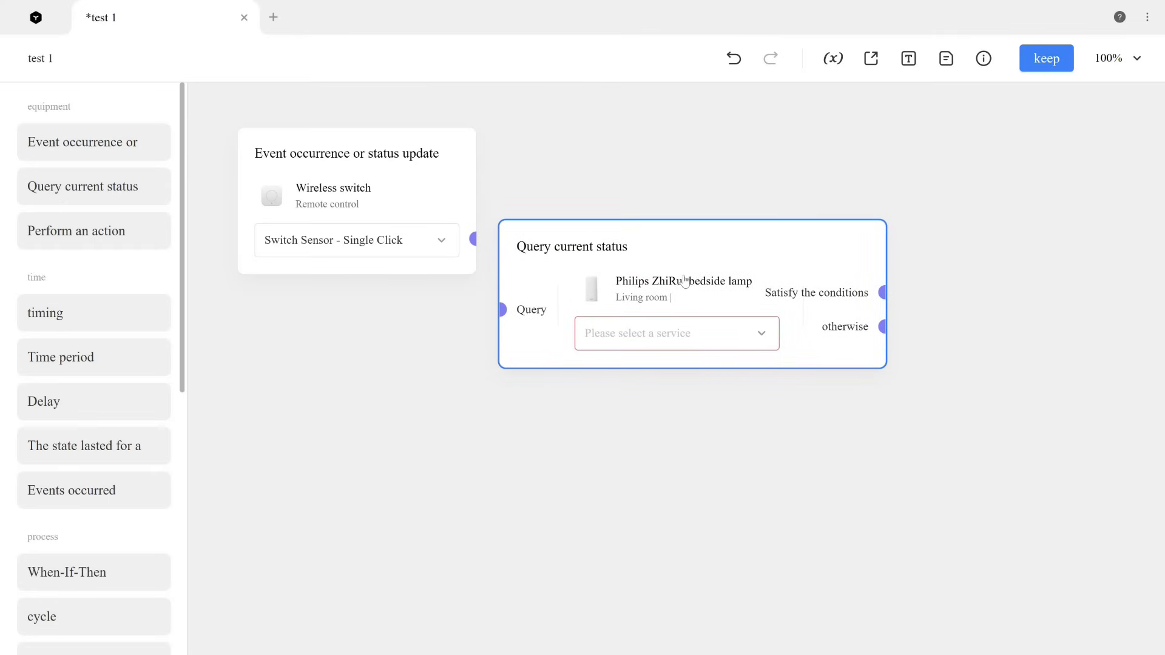
{"action": "left_click", "coordinate": [709, 337]}
{"action": "left_click", "coordinate": [622, 393]}
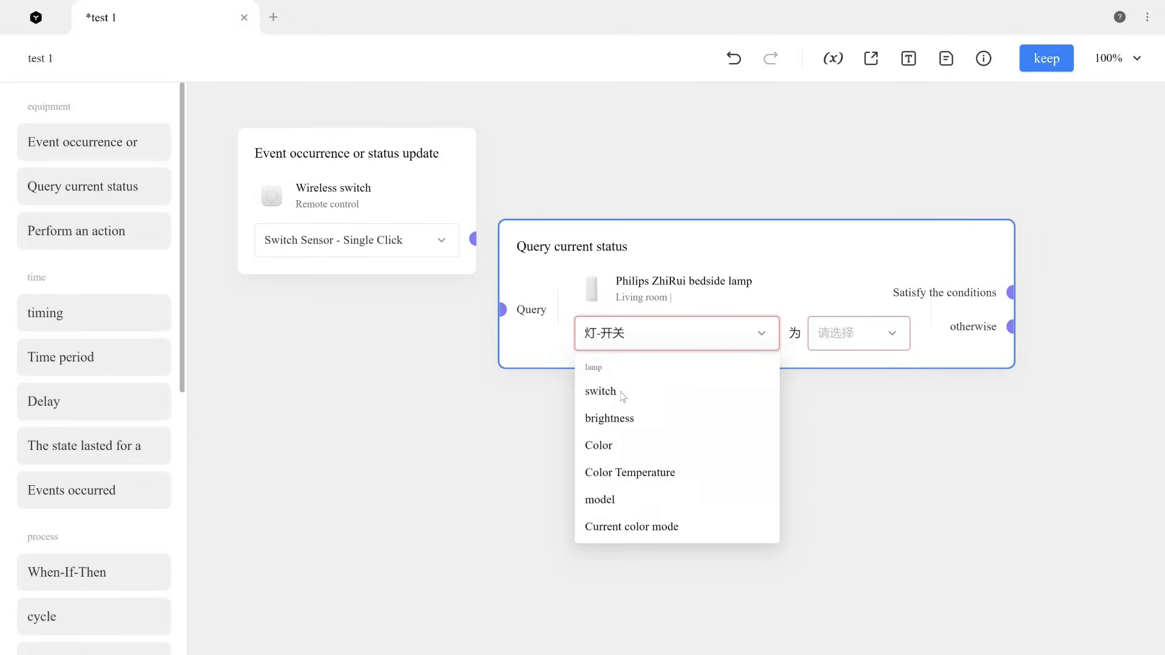
{"action": "left_click", "coordinate": [875, 339]}
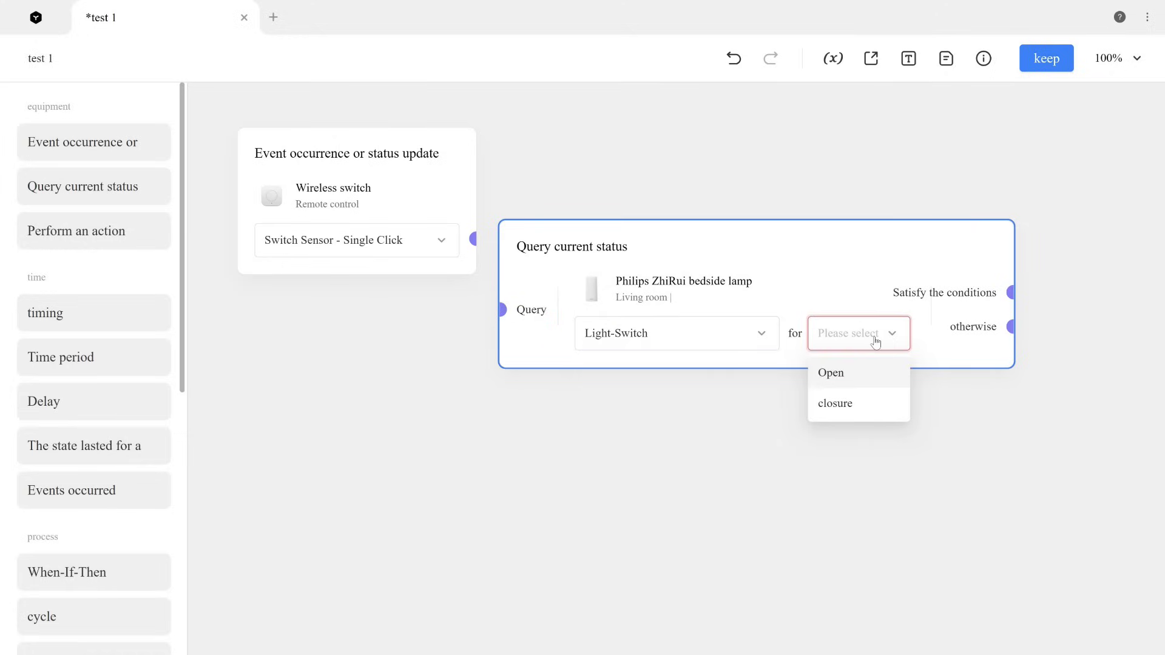
{"action": "left_click", "coordinate": [859, 371]}
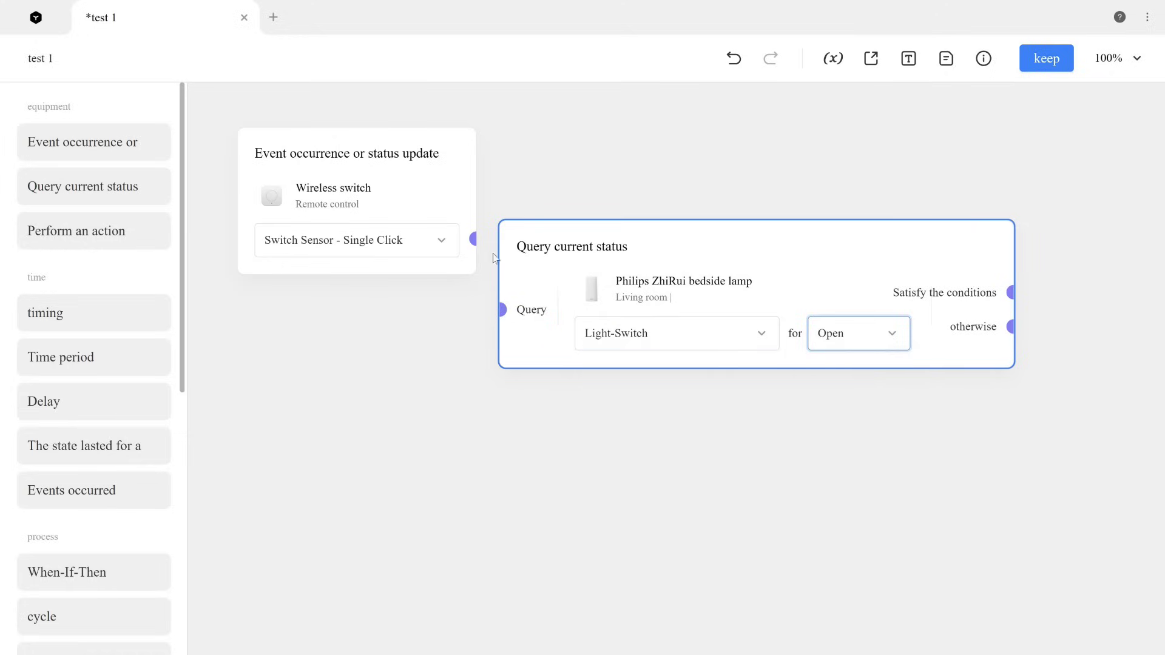
{"action": "left_click_drag", "start_coordinate": [474, 239], "coordinate": [501, 310]}
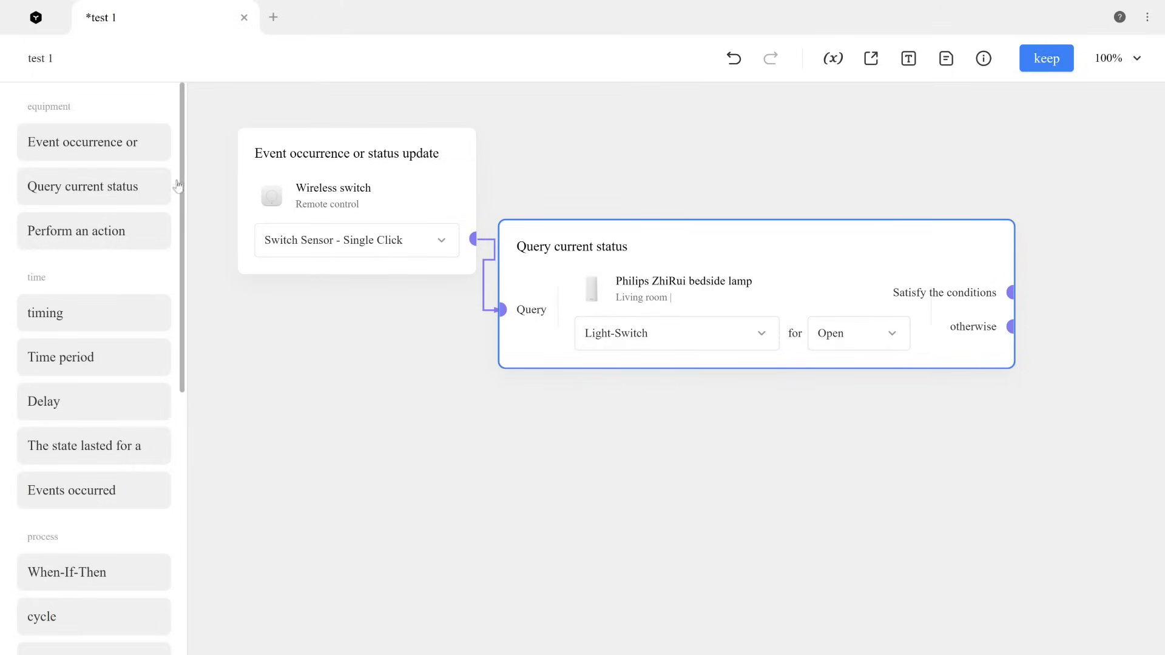
Step: Add a lamp Light-Switch closure action and connect the query's Satisfy branch to it
{"action": "mouse_move", "coordinate": [156, 231]}
{"action": "left_mouse_down"}
{"action": "mouse_move", "coordinate": [437, 246]}
{"action": "mouse_move", "coordinate": [651, 430]}
{"action": "left_mouse_up"}
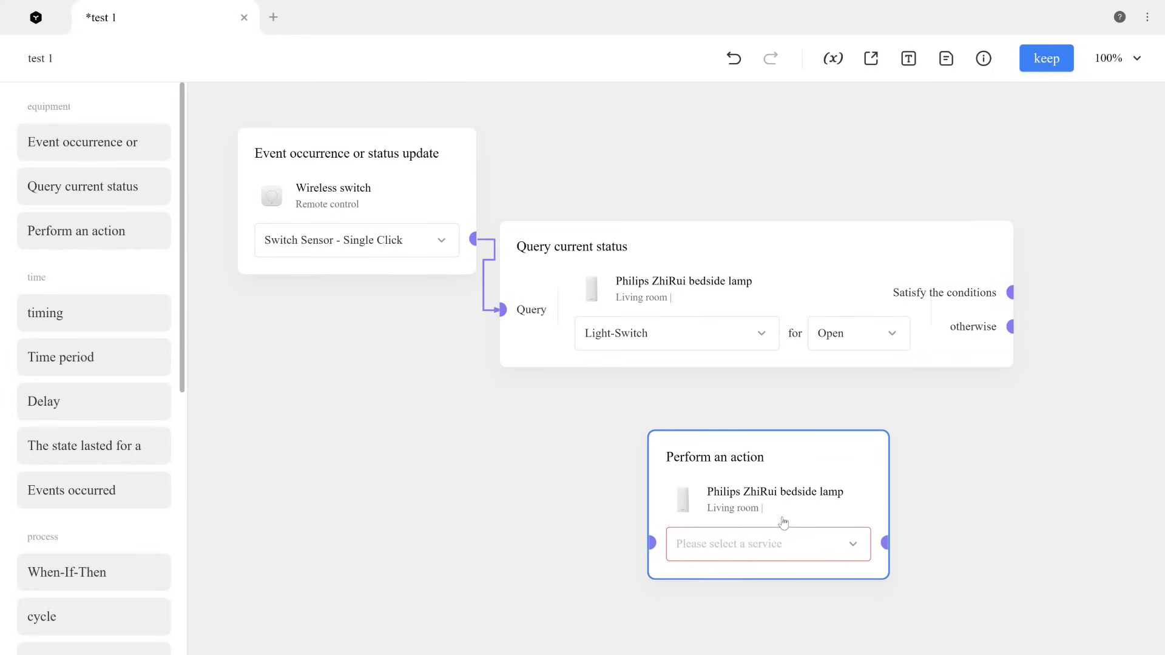
{"action": "left_click", "coordinate": [788, 546]}
{"action": "left_click", "coordinate": [719, 602]}
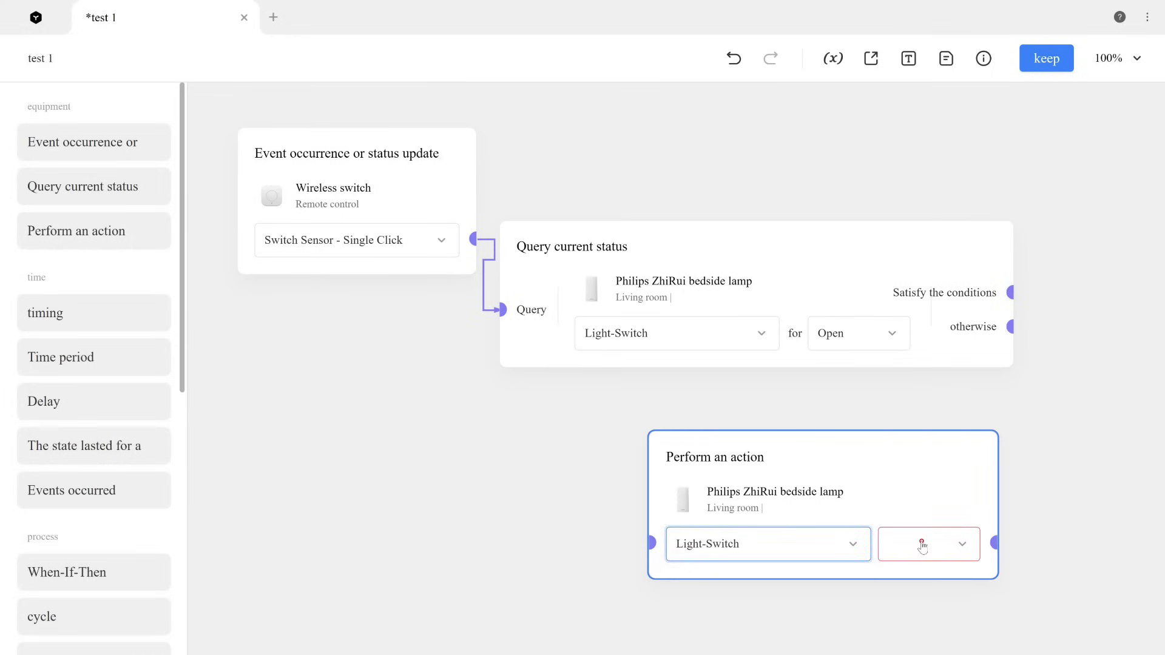
{"action": "left_click", "coordinate": [922, 545]}
{"action": "left_click", "coordinate": [917, 617]}
{"action": "left_click_drag", "start_coordinate": [880, 480], "coordinate": [972, 125]}
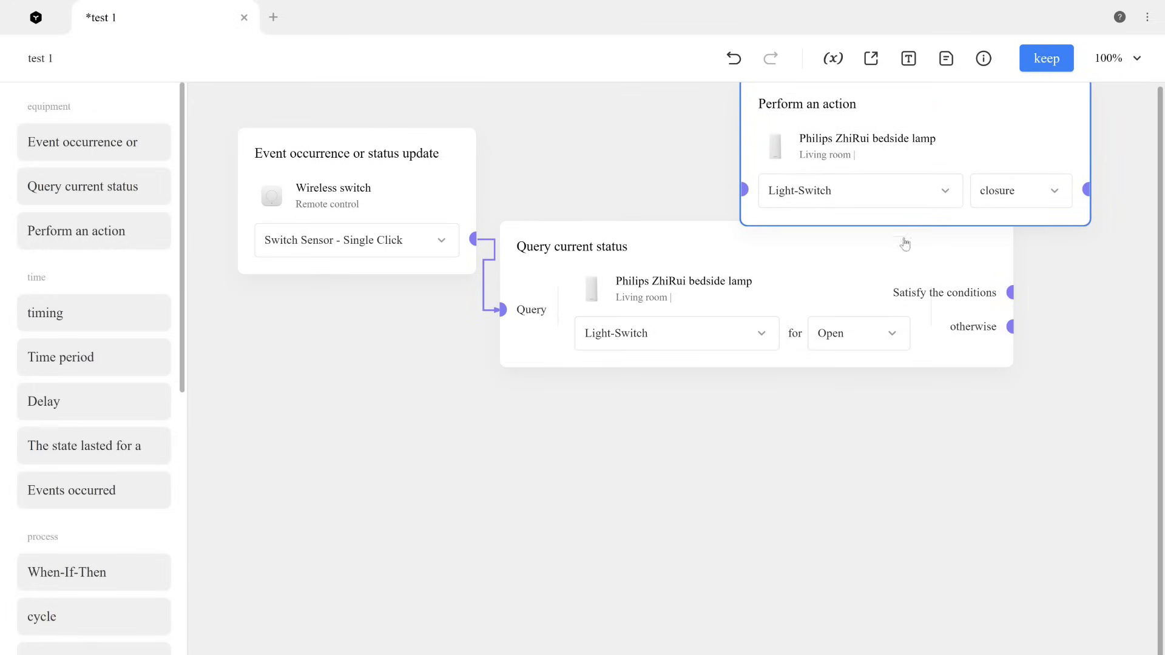
{"action": "left_click_drag", "start_coordinate": [746, 250], "coordinate": [729, 327]}
{"action": "left_click_drag", "start_coordinate": [924, 136], "coordinate": [930, 173]}
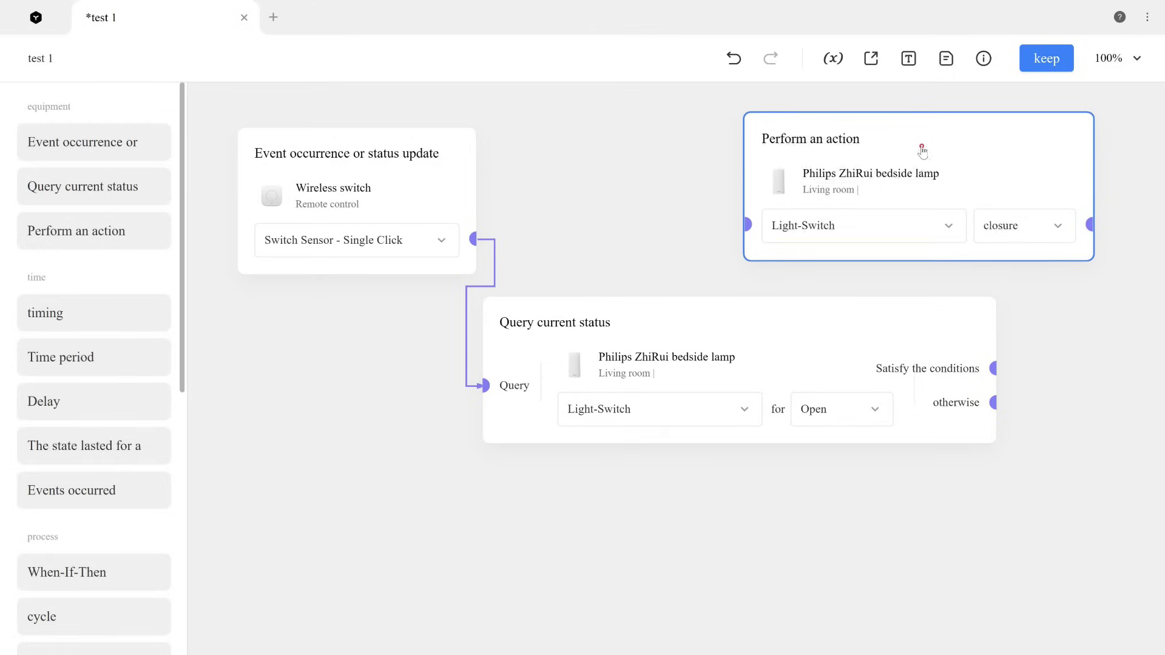
{"action": "mouse_move", "coordinate": [994, 369]}
{"action": "left_mouse_down"}
{"action": "mouse_move", "coordinate": [679, 232]}
{"action": "mouse_move", "coordinate": [746, 226]}
{"action": "left_mouse_up"}
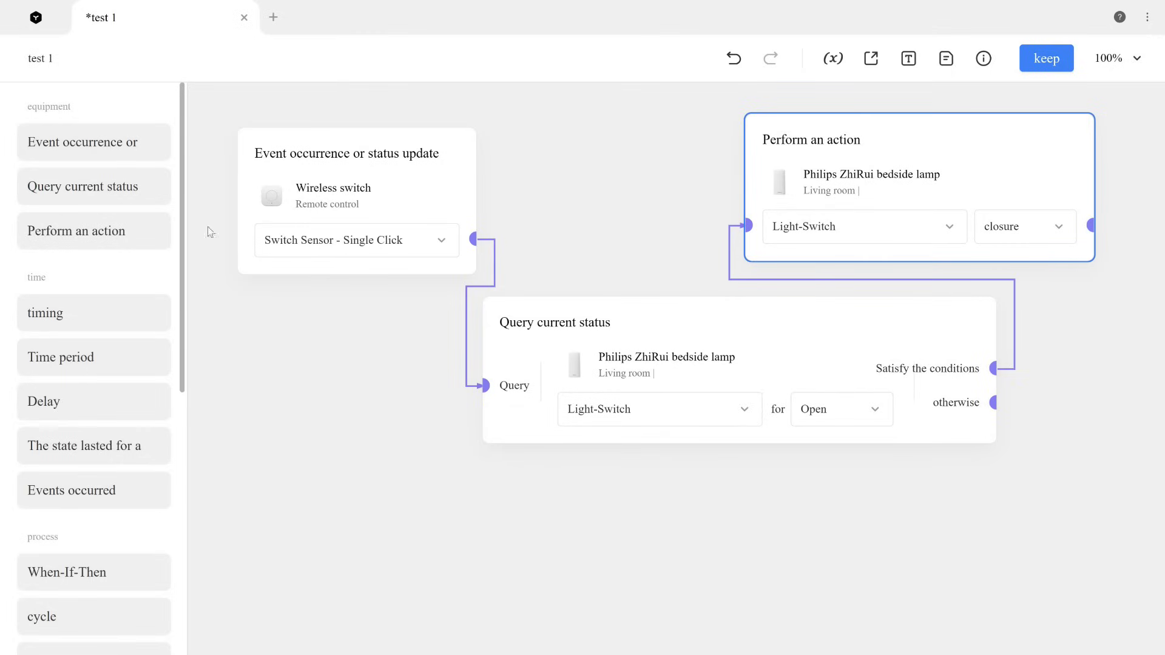
Step: Add a lamp Light-Switch Open action on the otherwise branch and save test 1
{"action": "mouse_move", "coordinate": [99, 231]}
{"action": "left_mouse_down"}
{"action": "mouse_move", "coordinate": [837, 557]}
{"action": "mouse_move", "coordinate": [823, 507]}
{"action": "left_mouse_up"}
{"action": "left_click", "coordinate": [672, 432]}
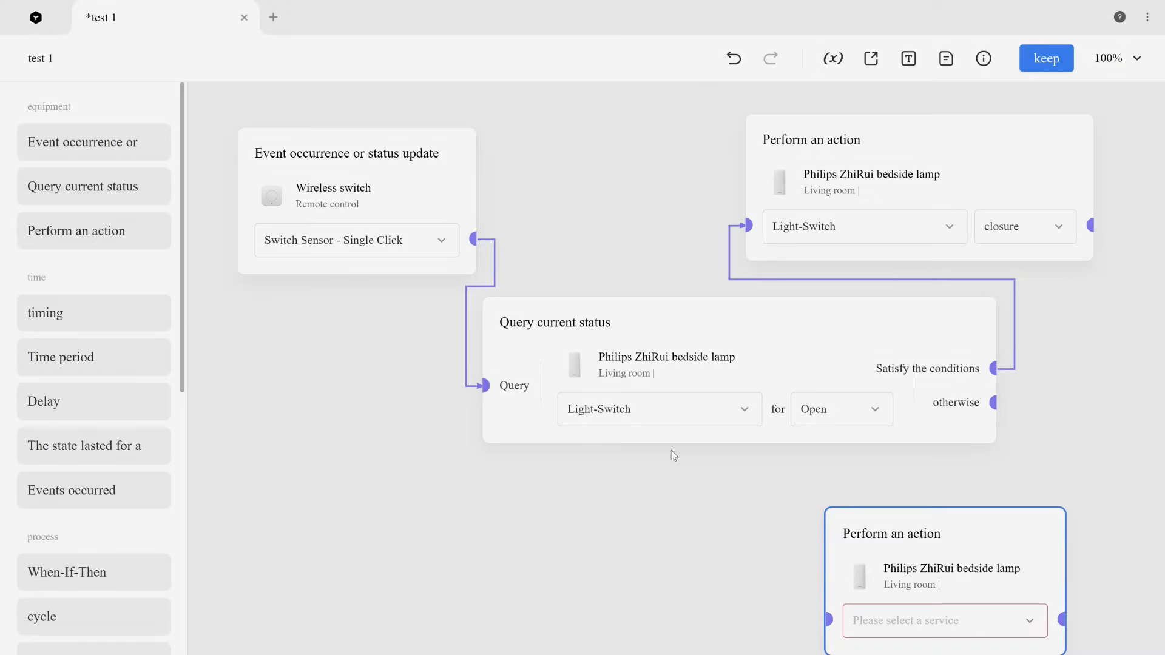
{"action": "left_click_drag", "start_coordinate": [980, 554], "coordinate": [859, 511]}
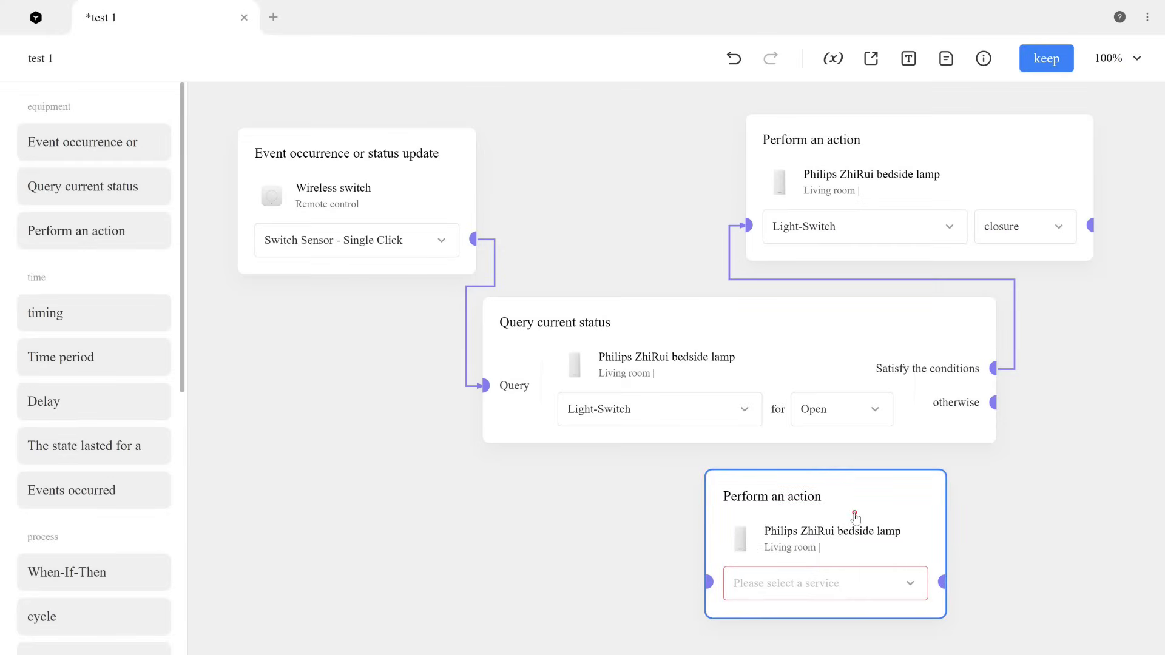
{"action": "left_click", "coordinate": [884, 587]}
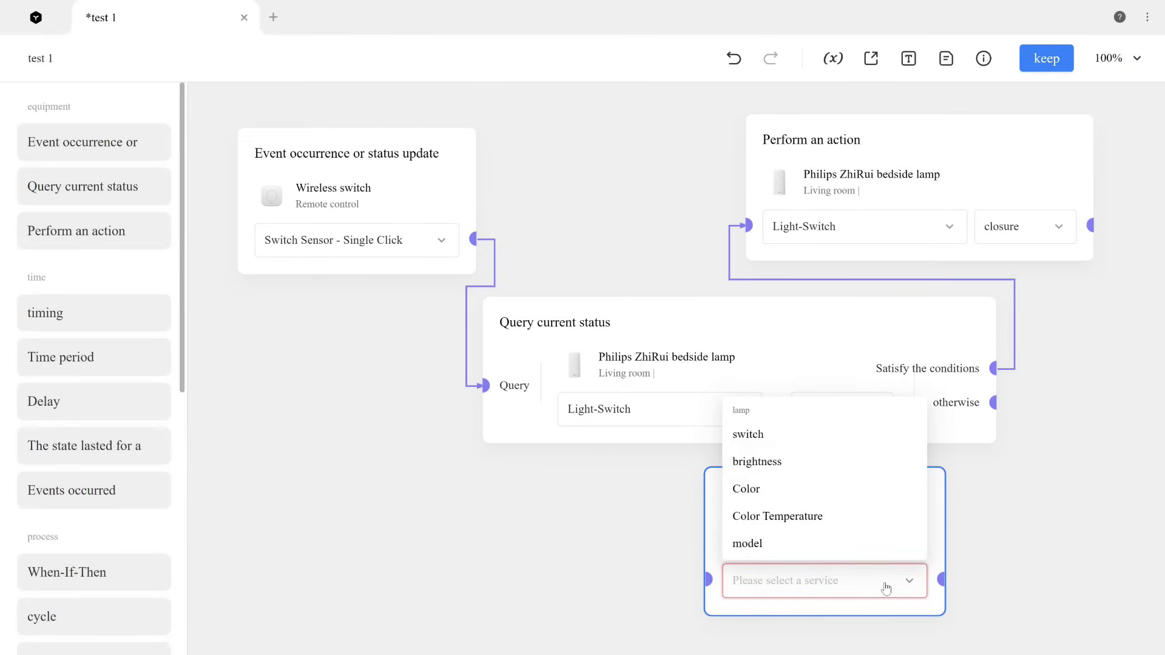
{"action": "left_click", "coordinate": [774, 437]}
{"action": "left_click", "coordinate": [990, 585]}
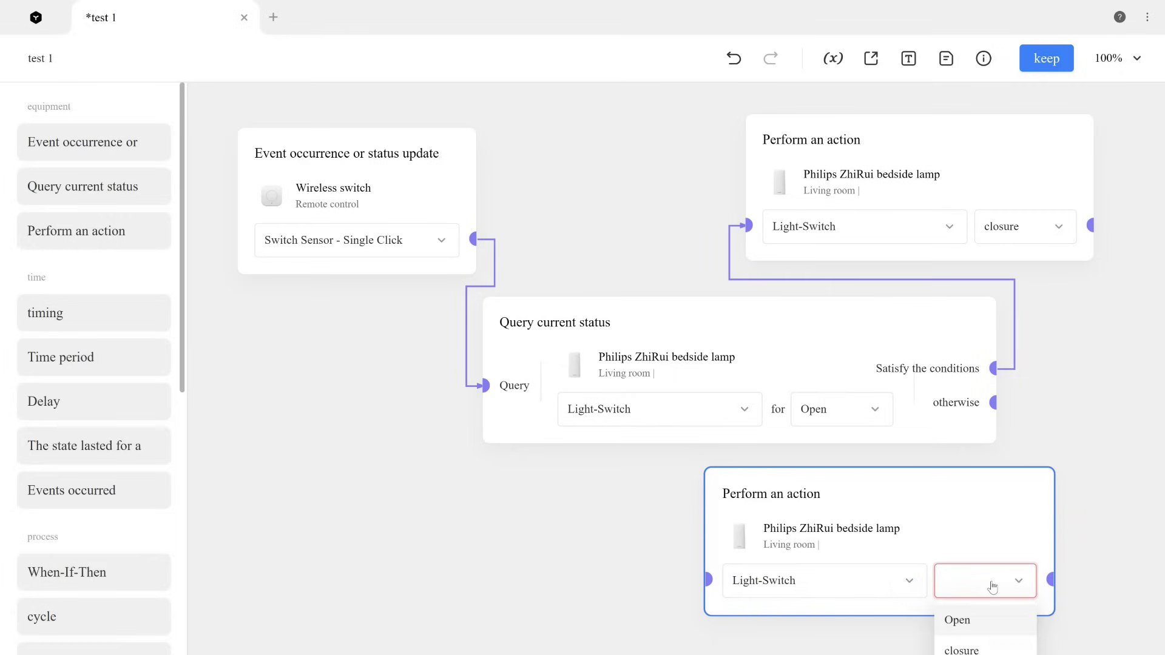
{"action": "left_click", "coordinate": [958, 620]}
{"action": "left_click_drag", "start_coordinate": [993, 402], "coordinate": [702, 580]}
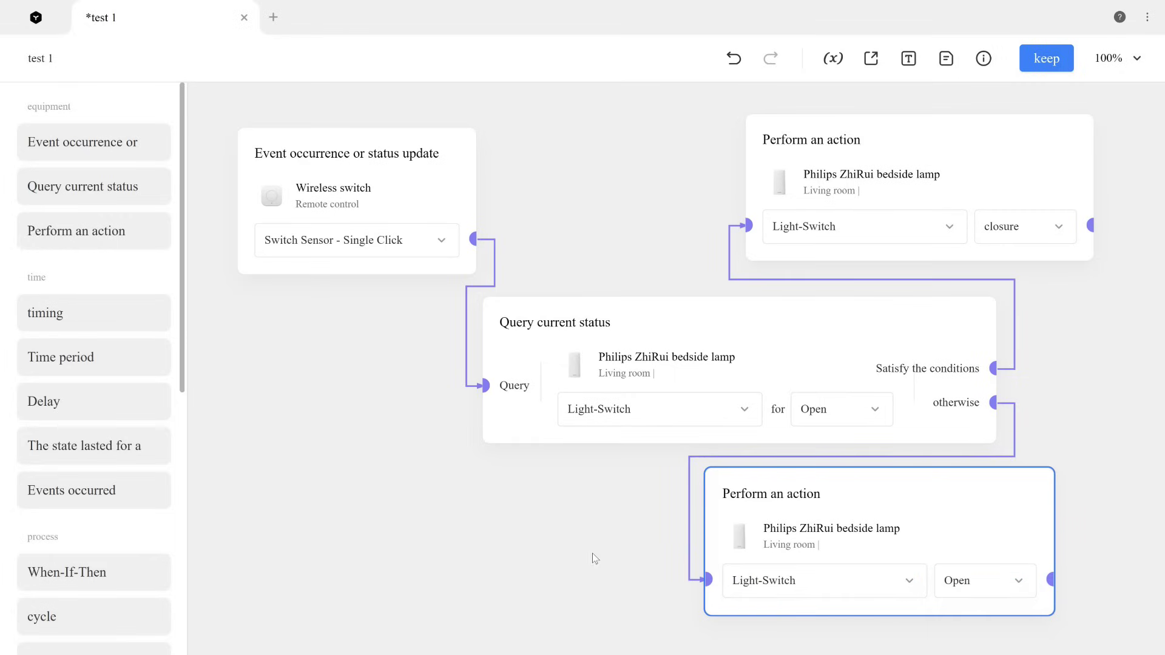
{"action": "left_click", "coordinate": [1046, 58]}
{"action": "left_click", "coordinate": [1122, 93]}
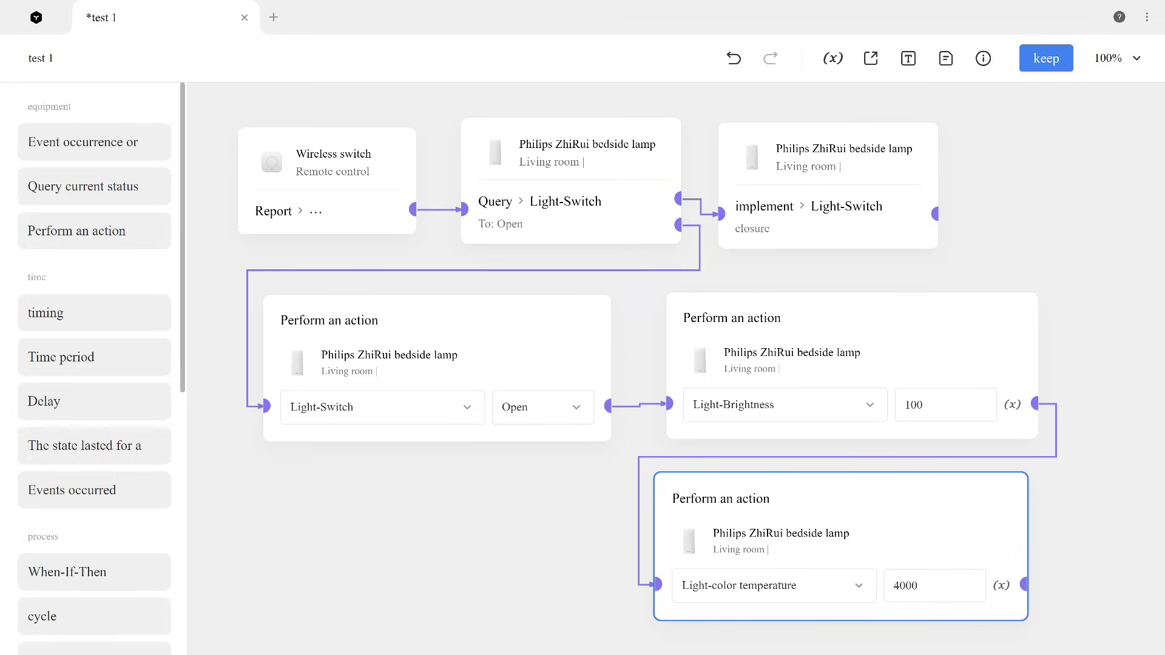
Step: Save test 1 with Ctrl+S and start a new empty flow with Ctrl+N
{"action": "key", "text": "ctrl+s"}
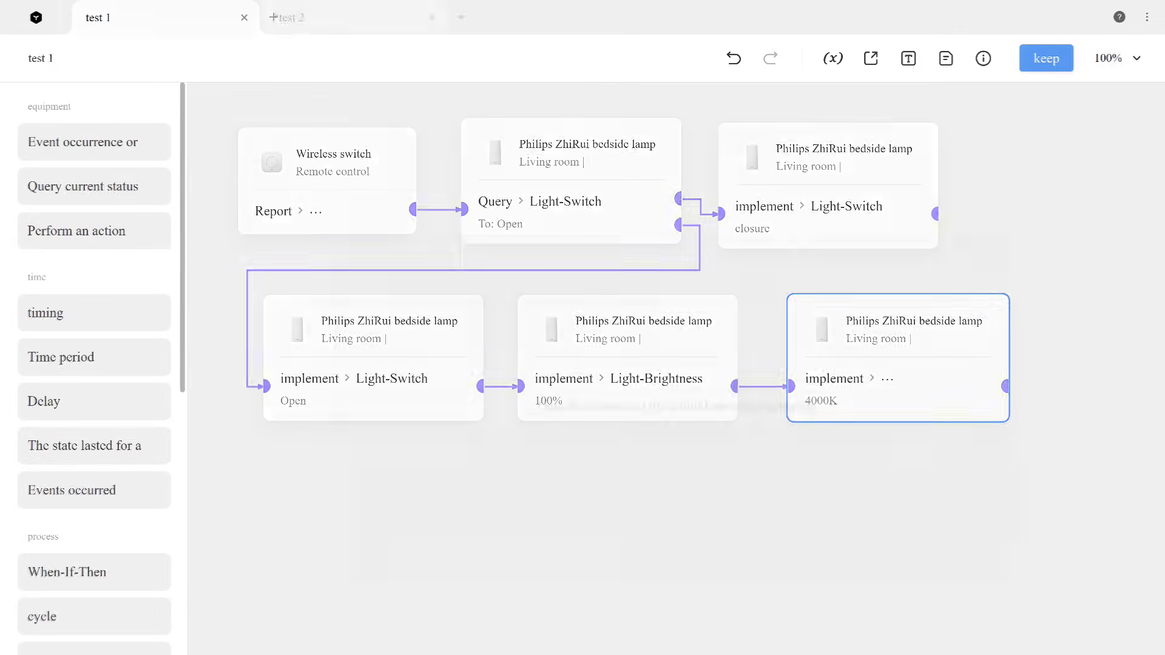
{"action": "key", "text": "ctrl+n"}
{"action": "mouse_move", "coordinate": [94, 313]}
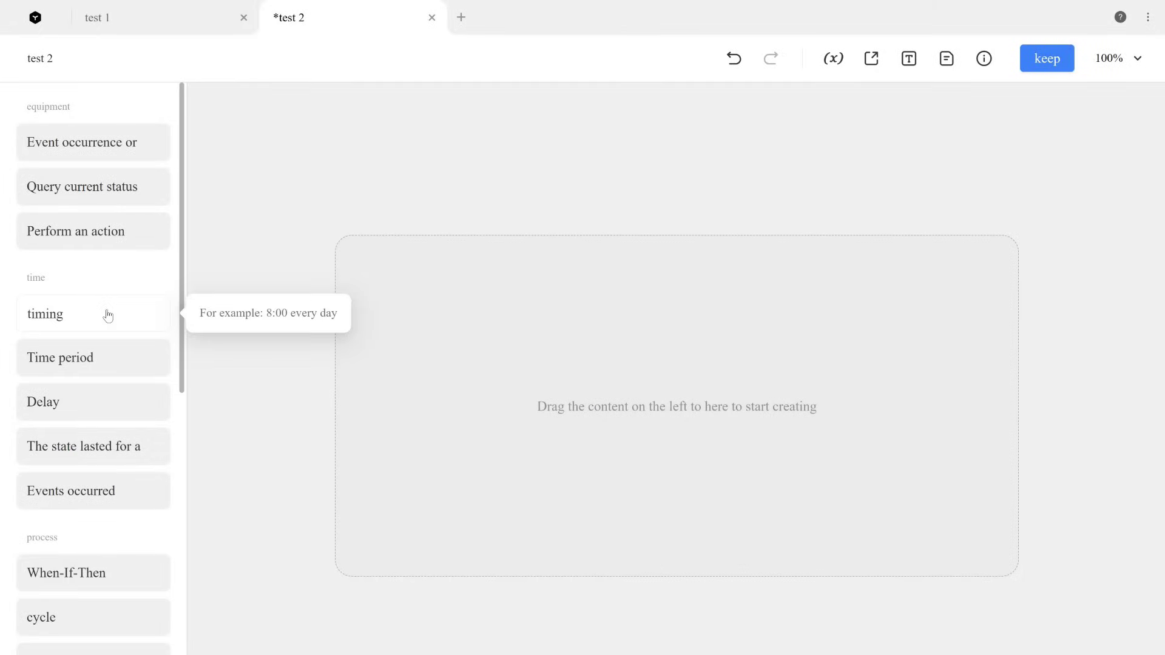
Step: Add a timing trigger with a Custom schedule on Monday, Wednesday and Friday
{"action": "left_click_drag", "start_coordinate": [107, 315], "coordinate": [301, 215]}
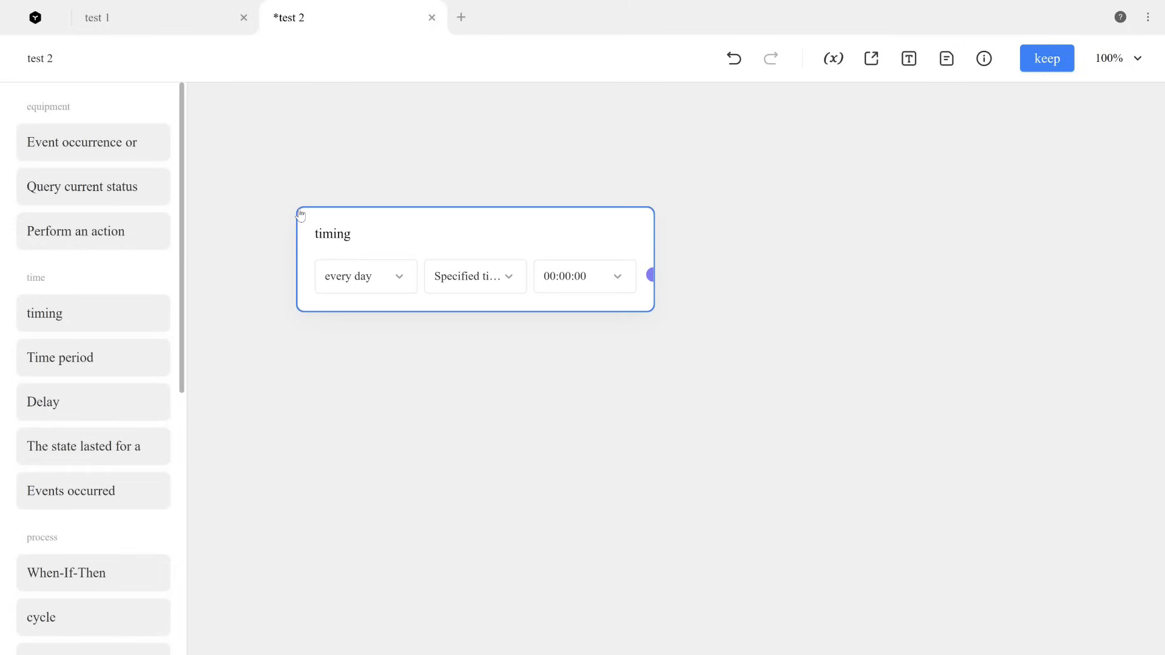
{"action": "left_click", "coordinate": [375, 285]}
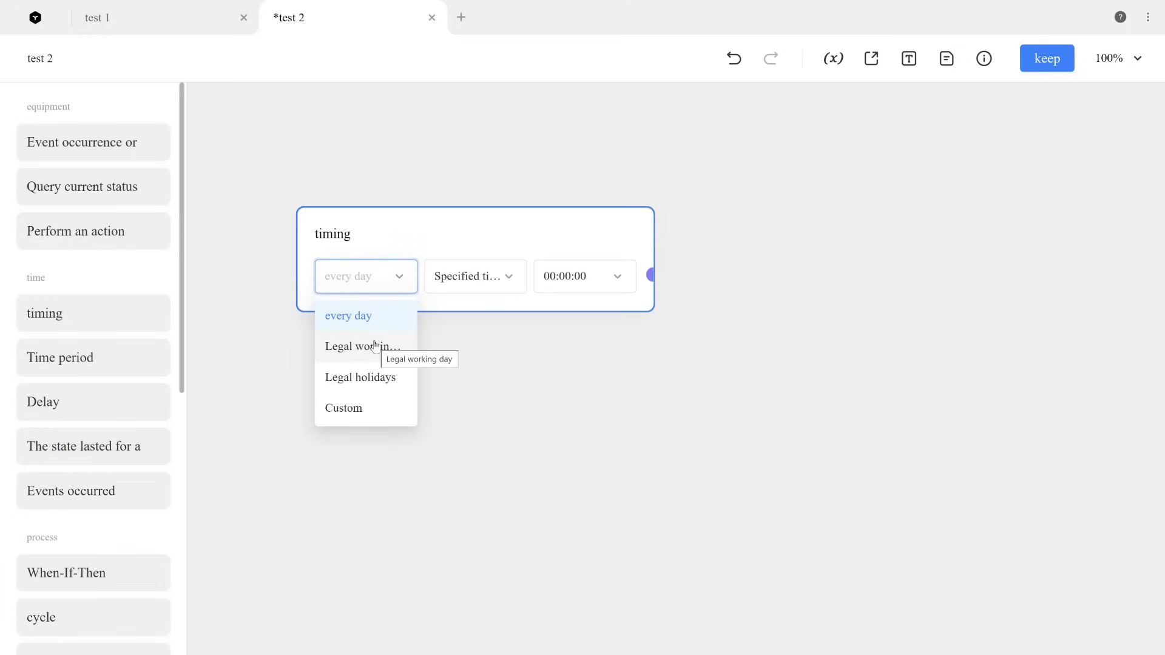
{"action": "left_click", "coordinate": [358, 409]}
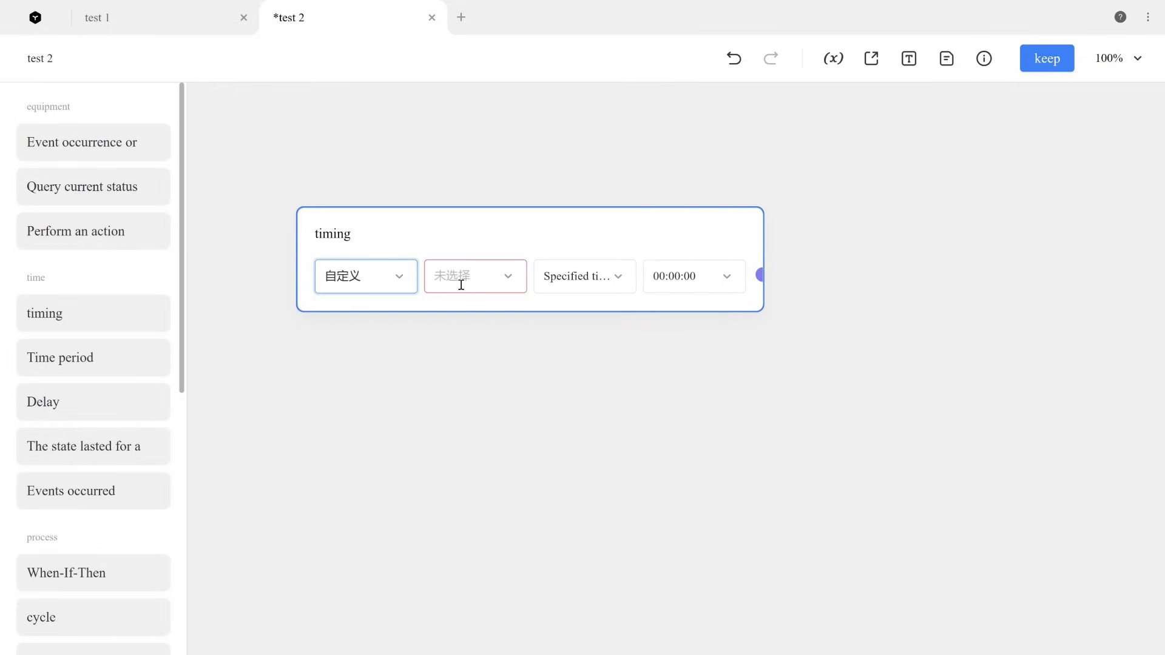
{"action": "left_click", "coordinate": [483, 276]}
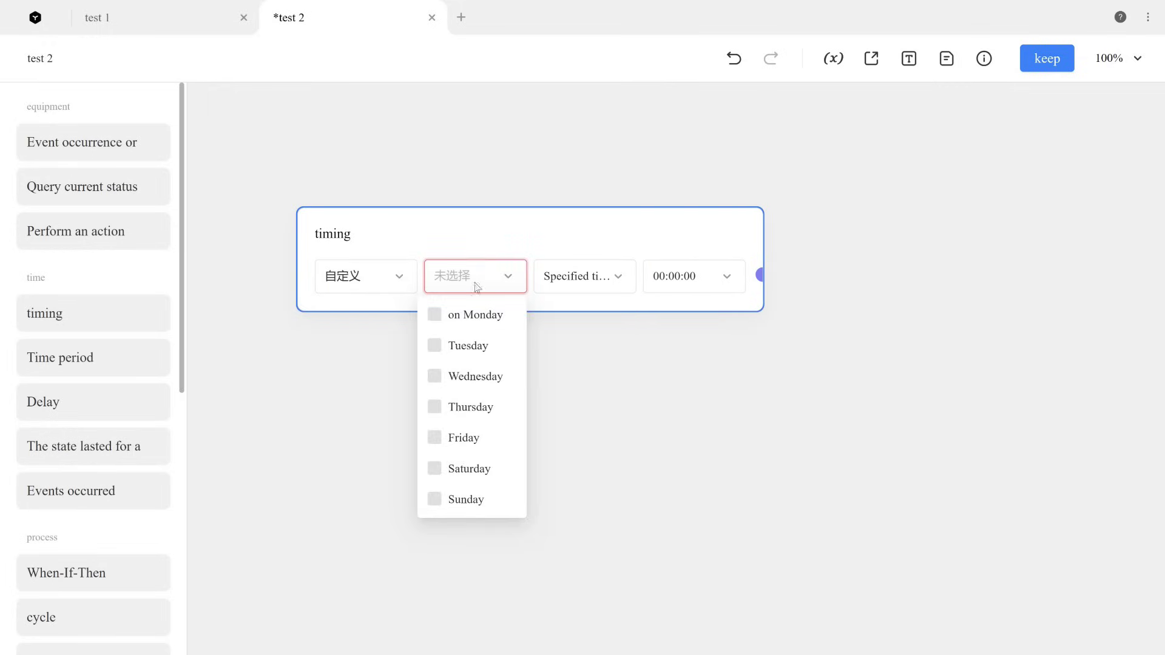
{"action": "left_click", "coordinate": [436, 316]}
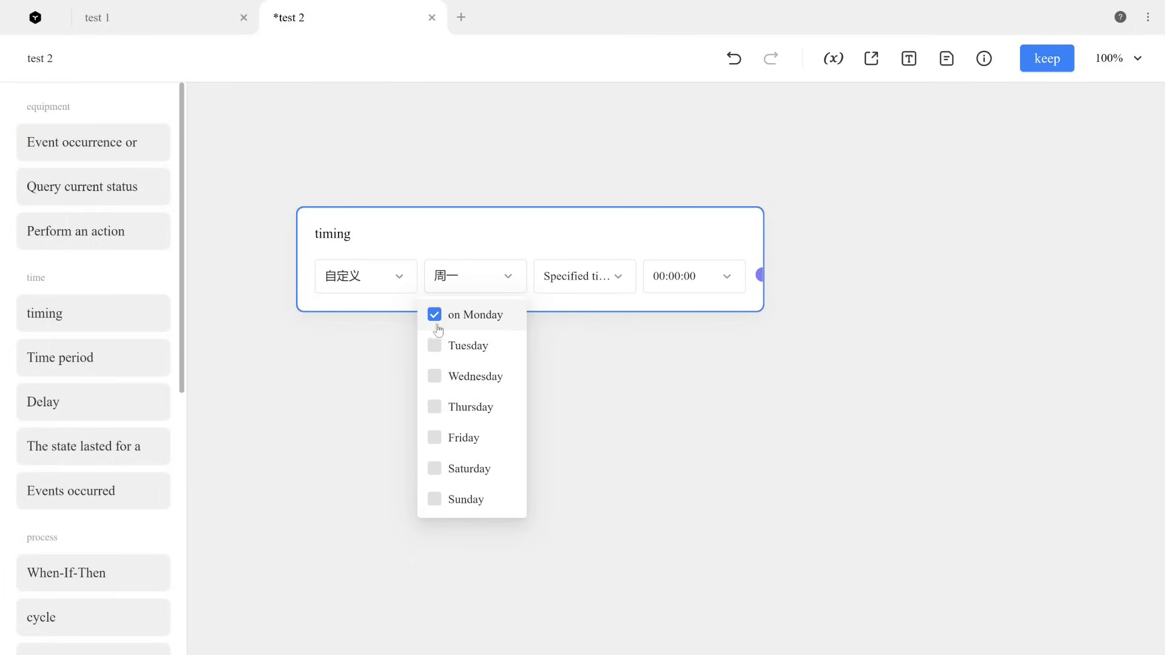
{"action": "left_click", "coordinate": [435, 376]}
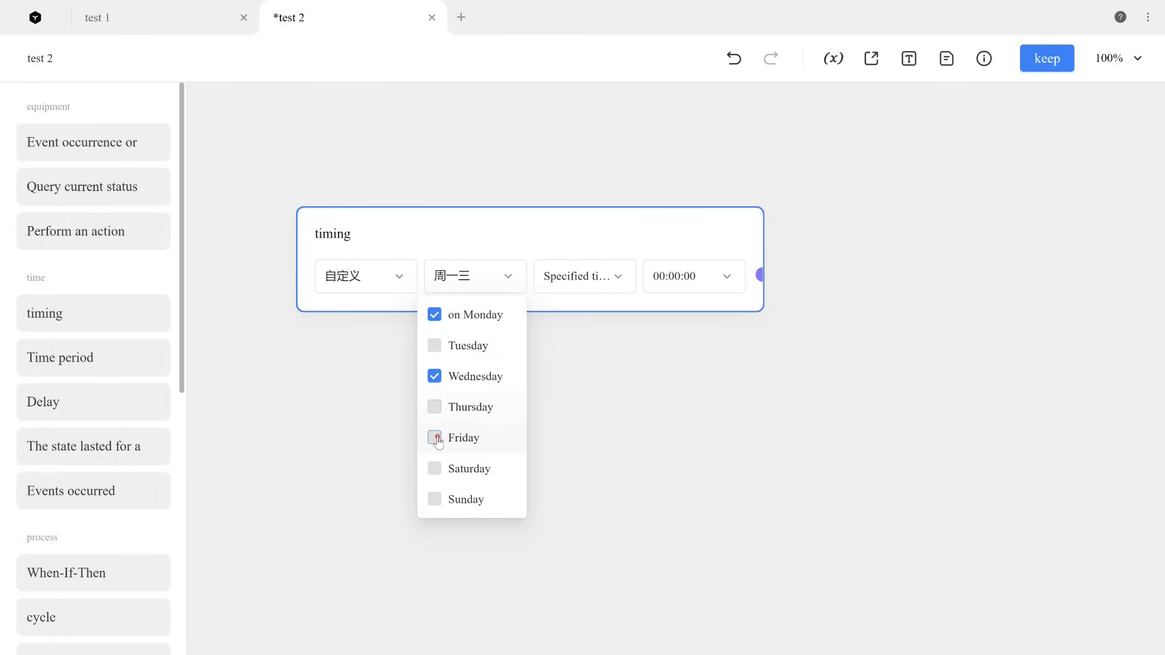
Step: Set the trigger to a Specified time of 08:00:00
{"action": "left_click", "coordinate": [597, 277]}
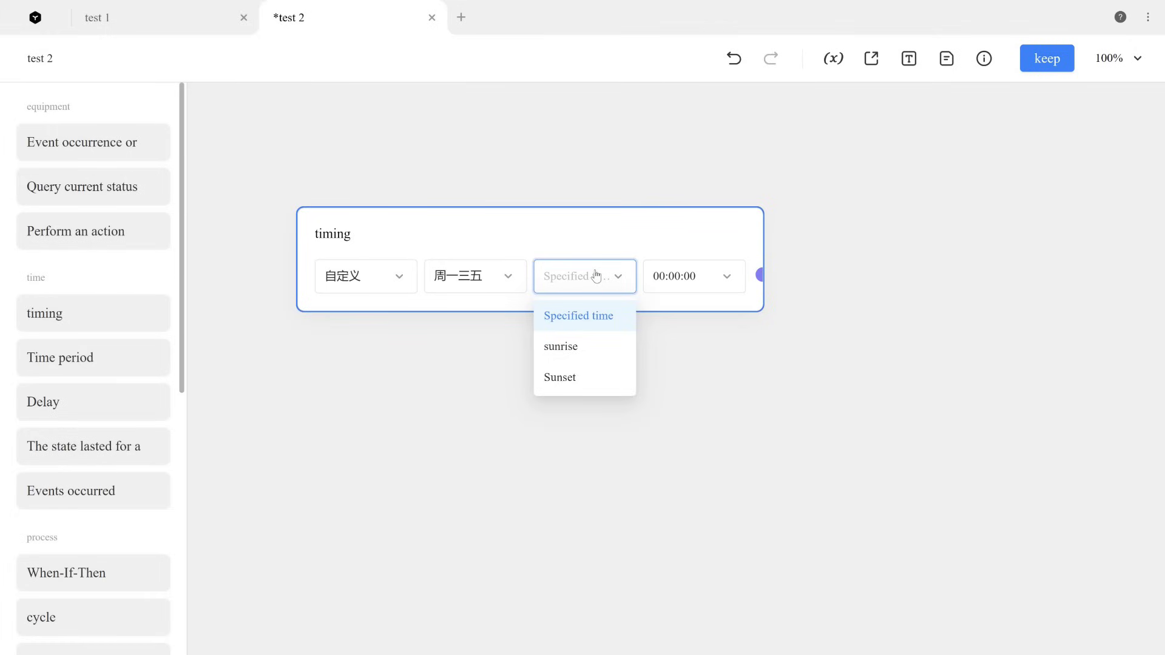
{"action": "left_click", "coordinate": [599, 317]}
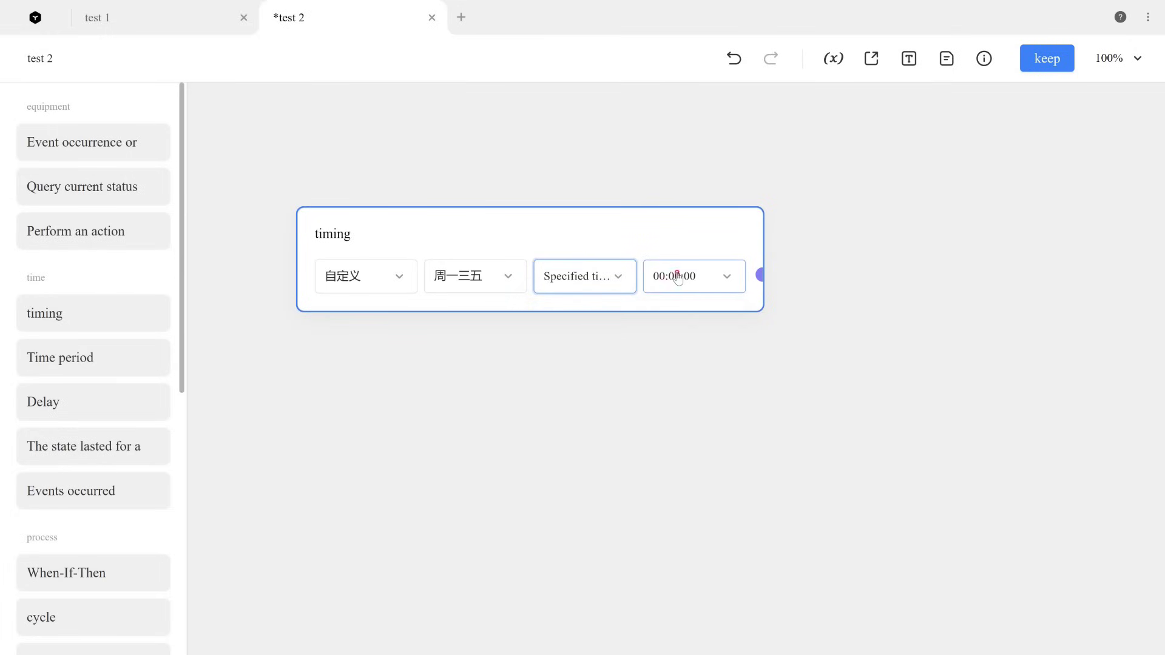
{"action": "left_click", "coordinate": [676, 278]}
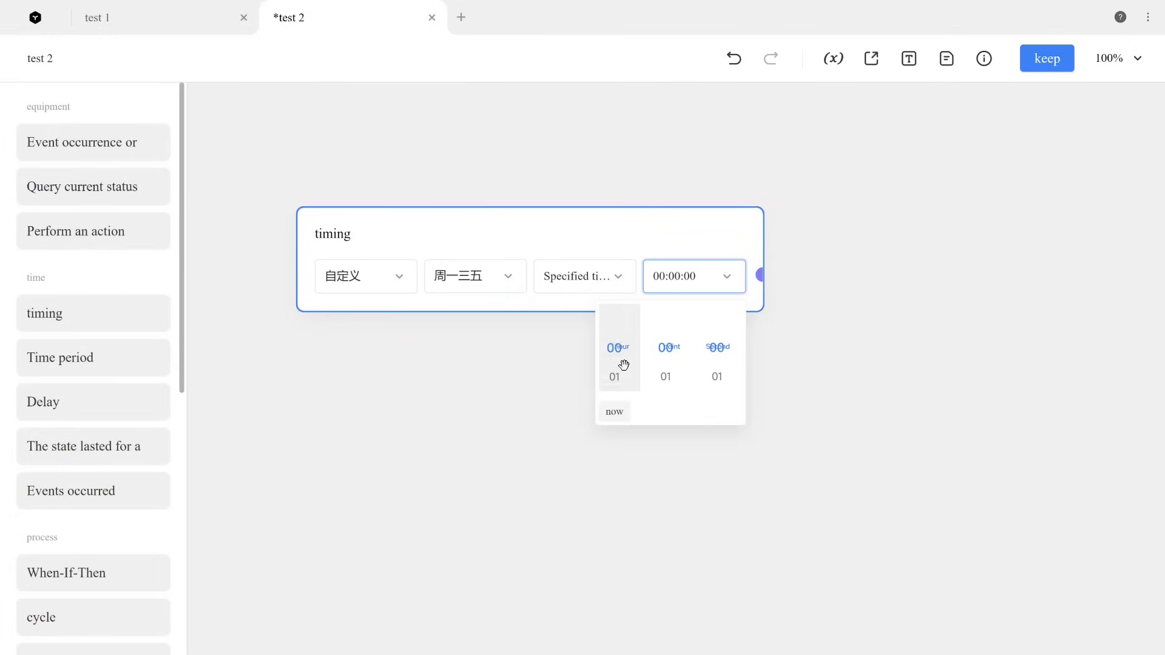
{"action": "scroll", "coordinate": [623, 365], "scroll_direction": "down", "scroll_amount": 1}
{"action": "scroll", "coordinate": [616, 365], "scroll_direction": "down", "scroll_amount": 1}
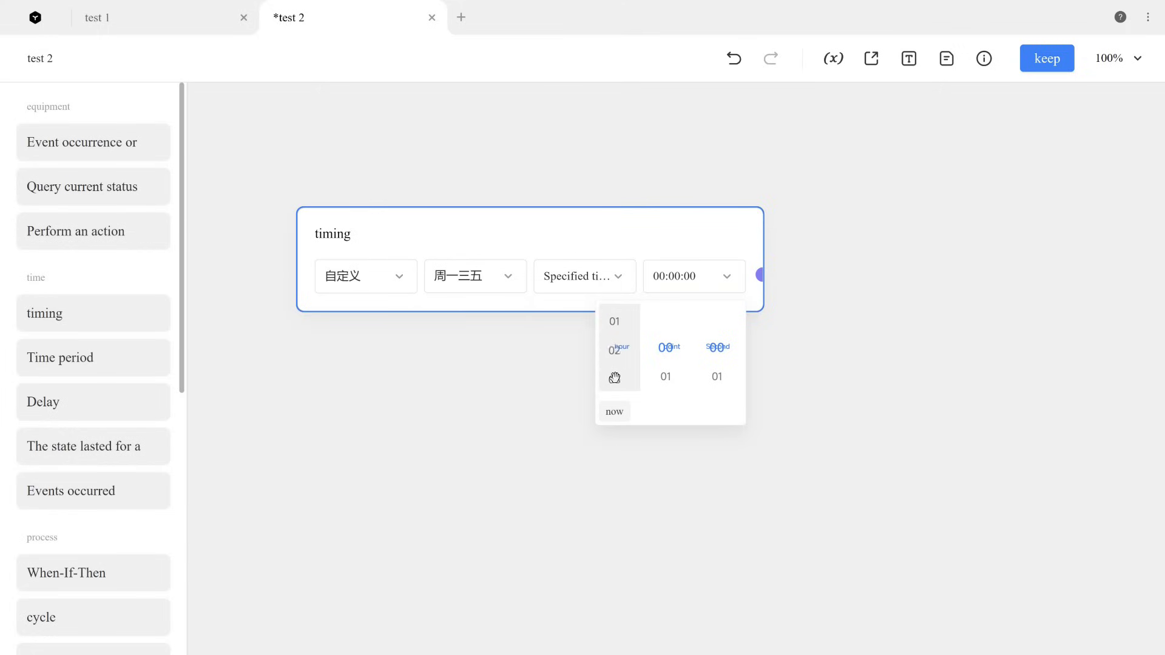
{"action": "scroll", "coordinate": [616, 355], "scroll_direction": "down", "scroll_amount": 1}
{"action": "left_click", "coordinate": [619, 377]}
{"action": "scroll", "coordinate": [620, 337], "scroll_direction": "down", "scroll_amount": 2}
{"action": "left_click", "coordinate": [623, 349]}
{"action": "scroll", "coordinate": [627, 364], "scroll_direction": "down", "scroll_amount": 1}
{"action": "left_click", "coordinate": [619, 378]}
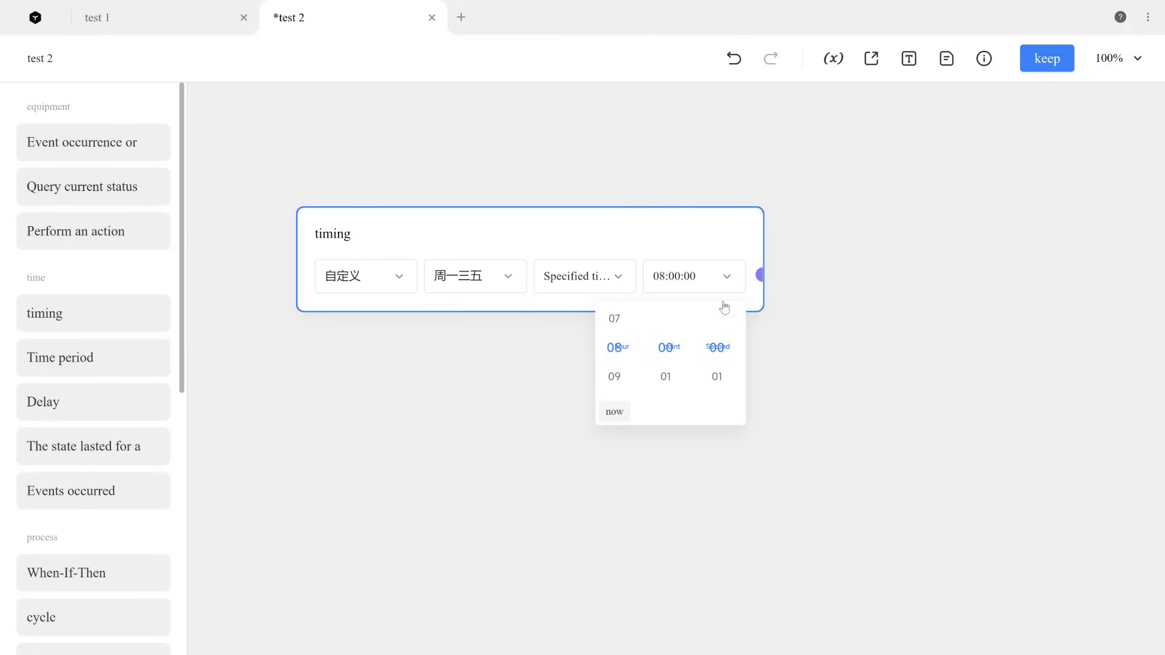
{"action": "left_click_drag", "start_coordinate": [713, 243], "coordinate": [629, 176]}
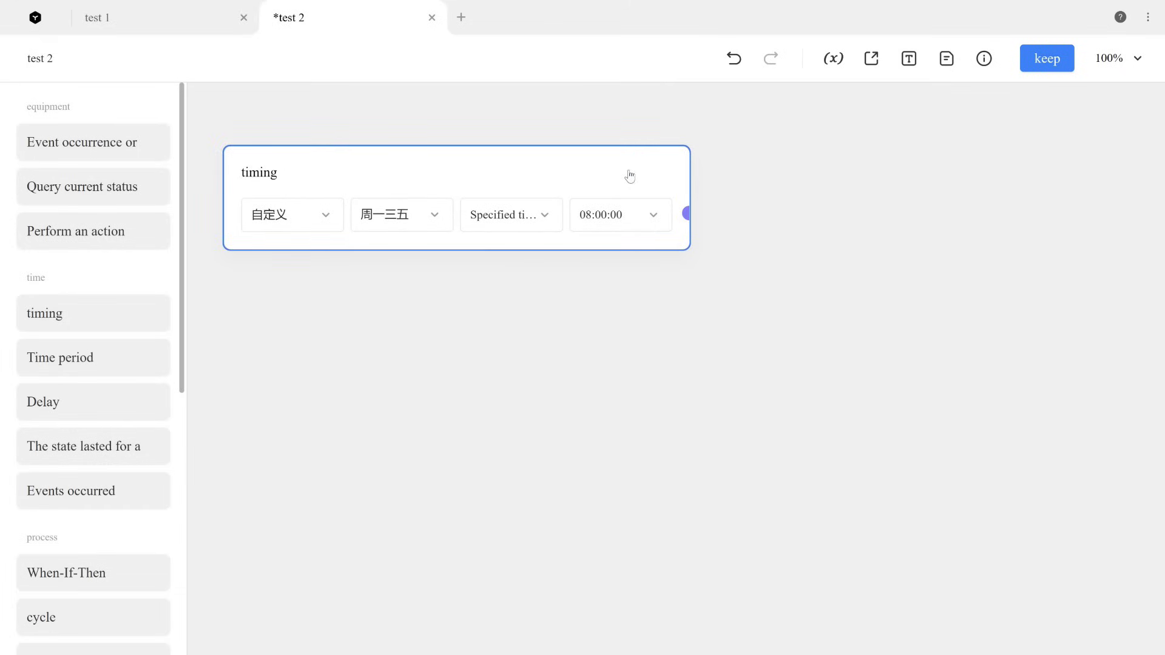
Step: Add an action setting the Philips ZhiRui bedside lamp's Light-Switch to Open
{"action": "left_click_drag", "start_coordinate": [91, 231], "coordinate": [544, 334]}
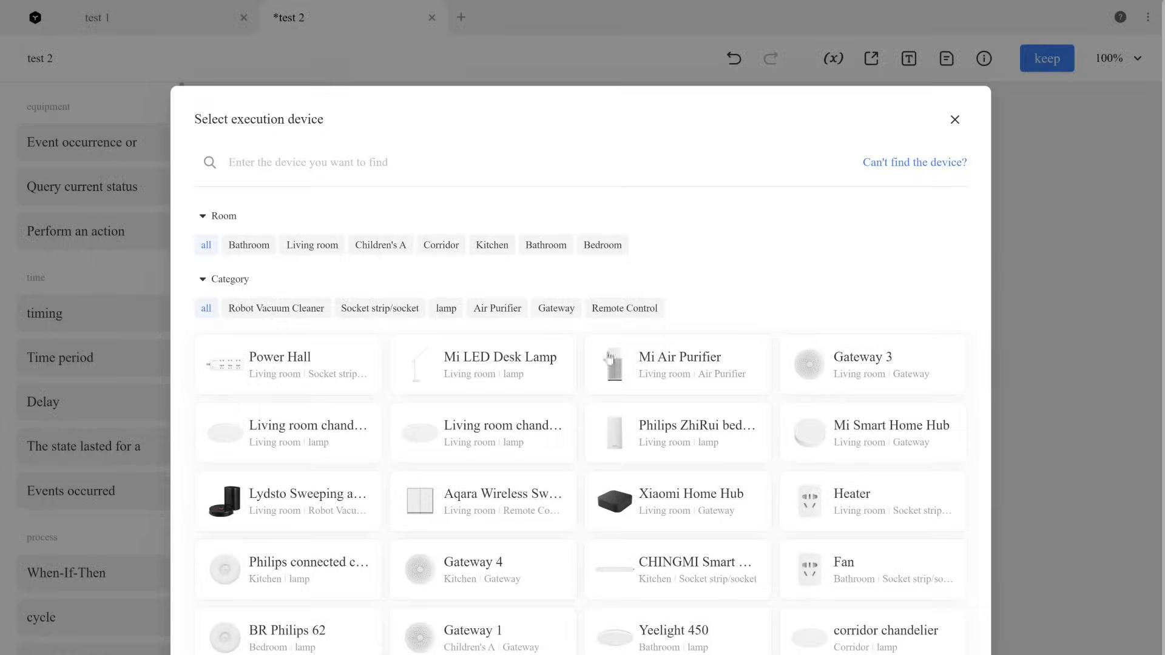
{"action": "left_click", "coordinate": [651, 441]}
{"action": "left_click", "coordinate": [661, 436]}
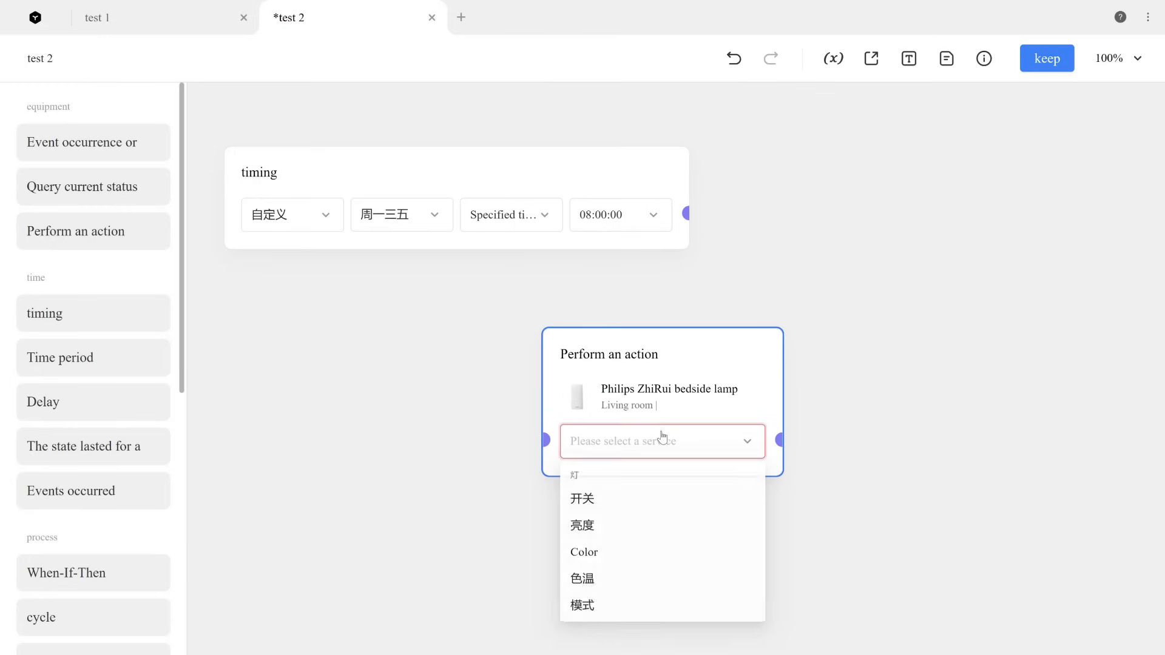
{"action": "left_click", "coordinate": [603, 498]}
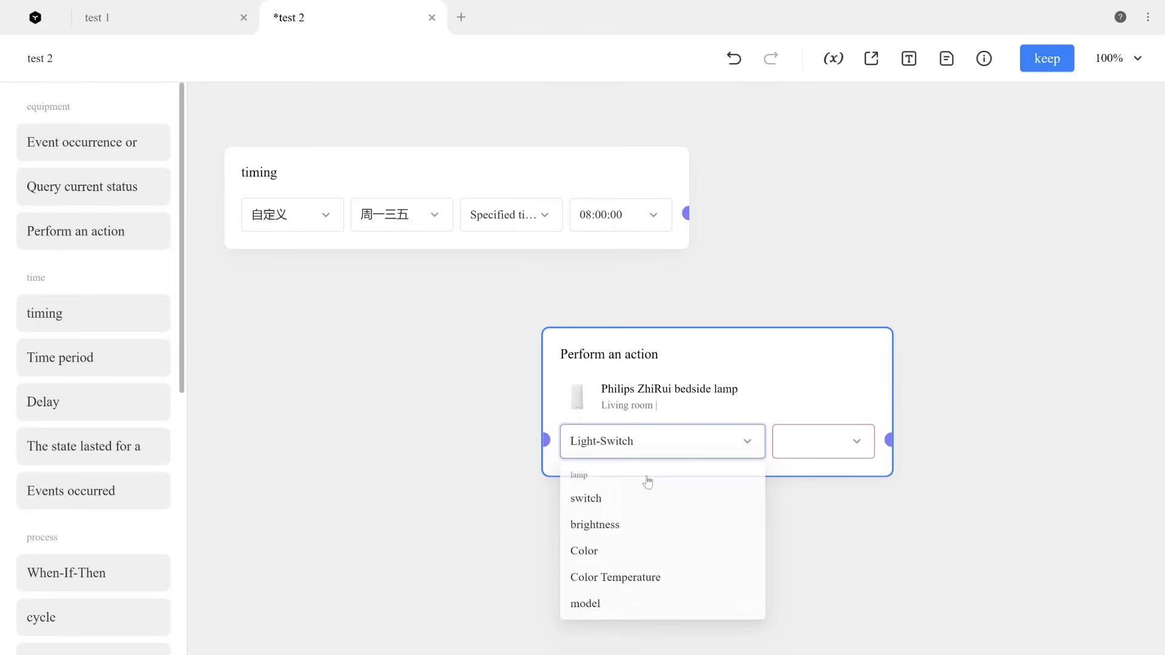
{"action": "left_click", "coordinate": [825, 442]}
{"action": "left_click", "coordinate": [822, 481]}
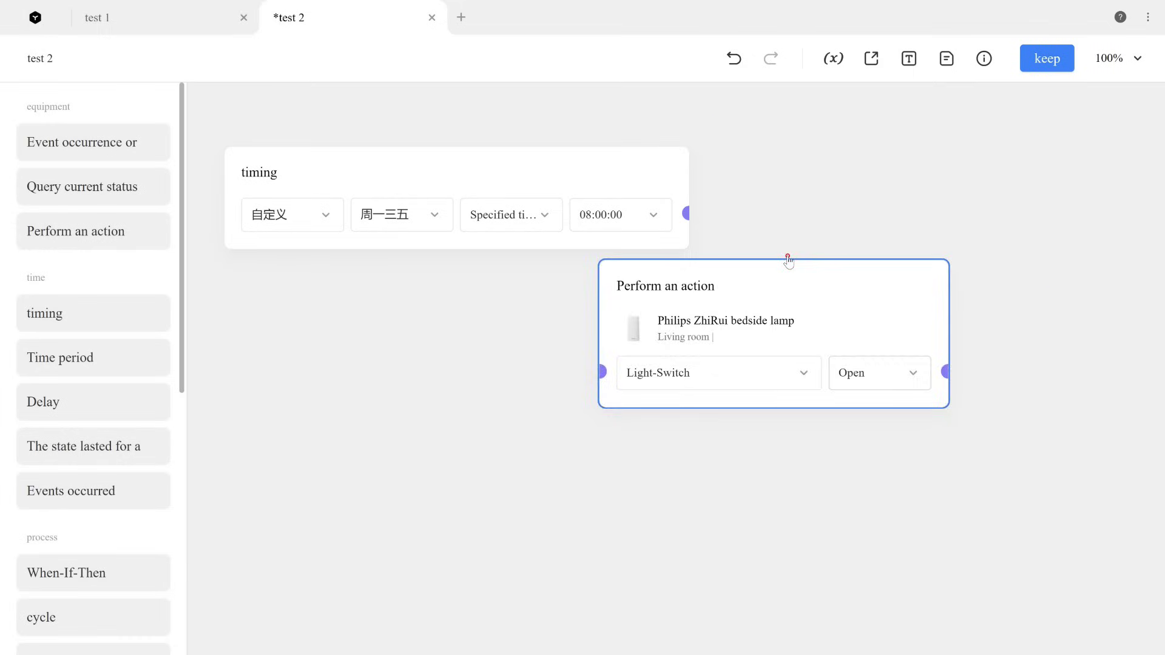
Step: Connect the timing trigger to the lamp action and drop a Delay node onto the canvas
{"action": "left_click_drag", "start_coordinate": [715, 398], "coordinate": [829, 208]}
{"action": "left_click_drag", "start_coordinate": [684, 215], "coordinate": [715, 241]}
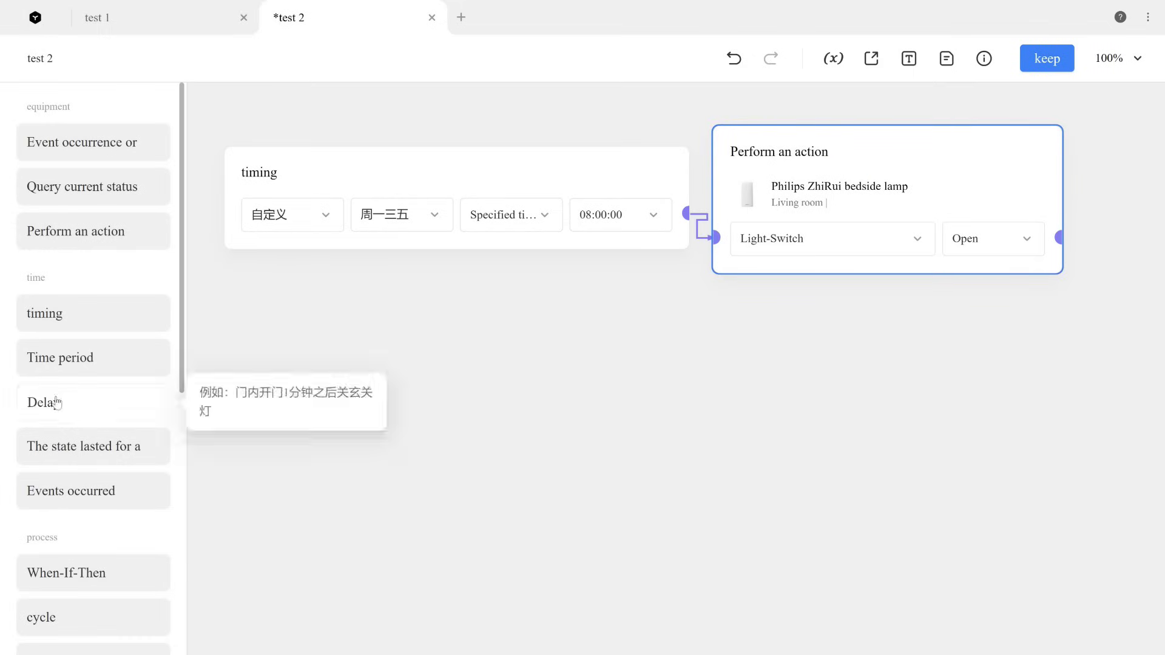
{"action": "left_click_drag", "start_coordinate": [55, 401], "coordinate": [333, 397]}
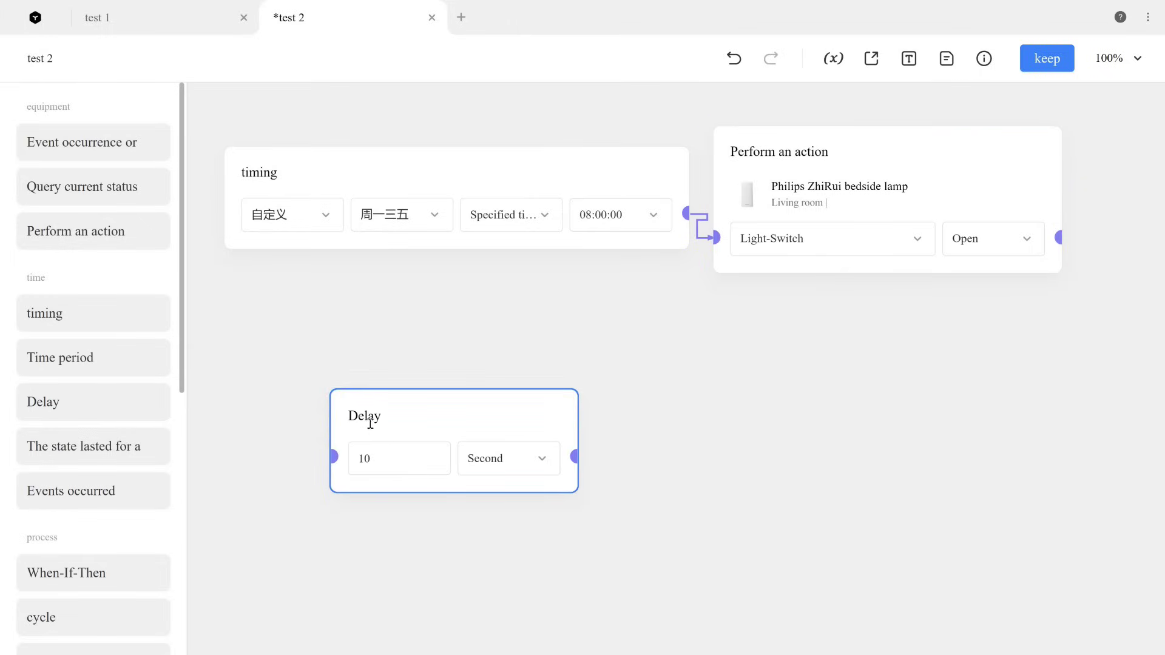
Step: Set the Delay to 5 分钟 and link it after the lamp-on action
{"action": "mouse_move", "coordinate": [440, 457]}
{"action": "double_click", "coordinate": [362, 457]}
{"action": "type", "text": "5"}
{"action": "left_click", "coordinate": [502, 462]}
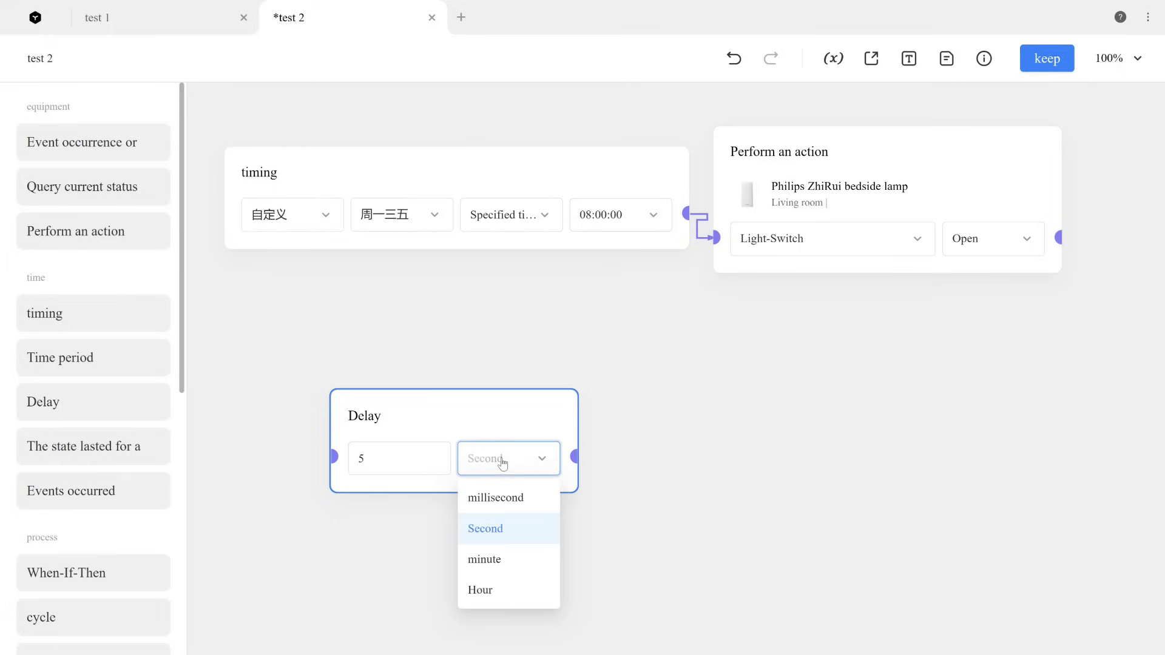
{"action": "left_click", "coordinate": [496, 559]}
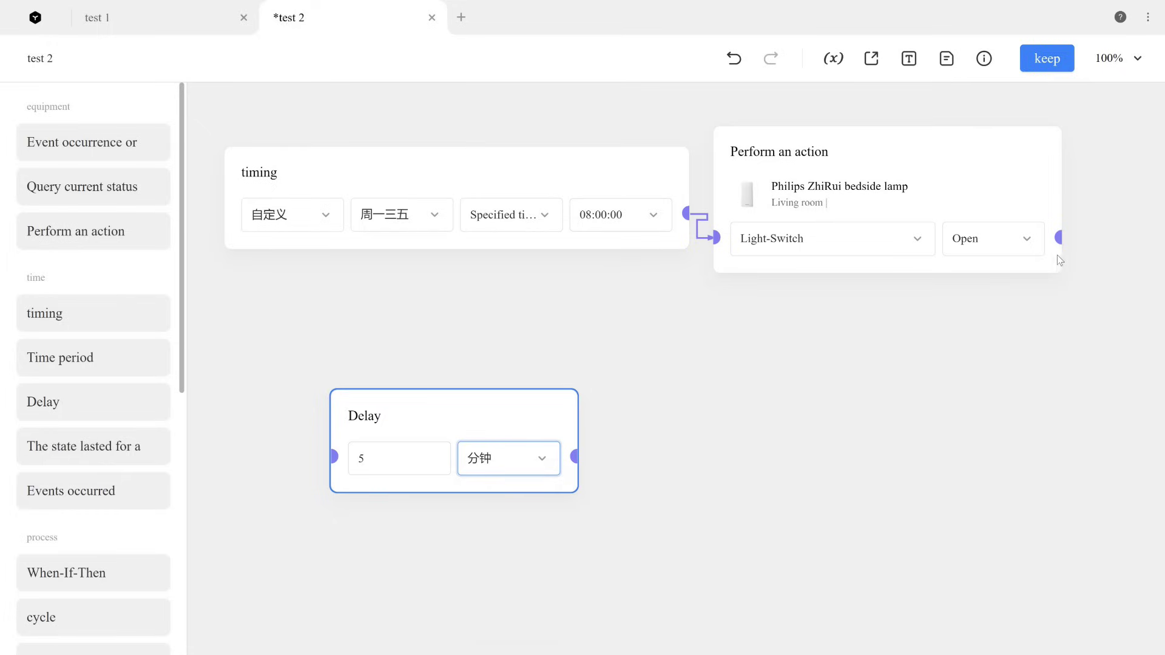
{"action": "left_click_drag", "start_coordinate": [1058, 241], "coordinate": [328, 458]}
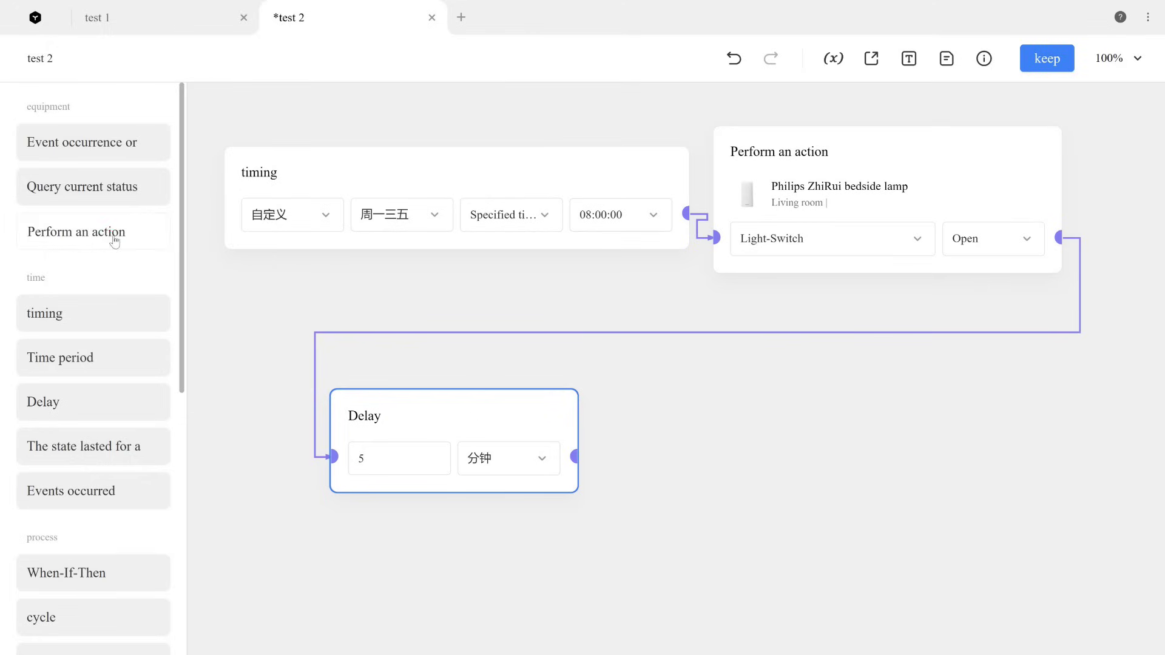
{"action": "left_click_drag", "start_coordinate": [83, 231], "coordinate": [681, 402]}
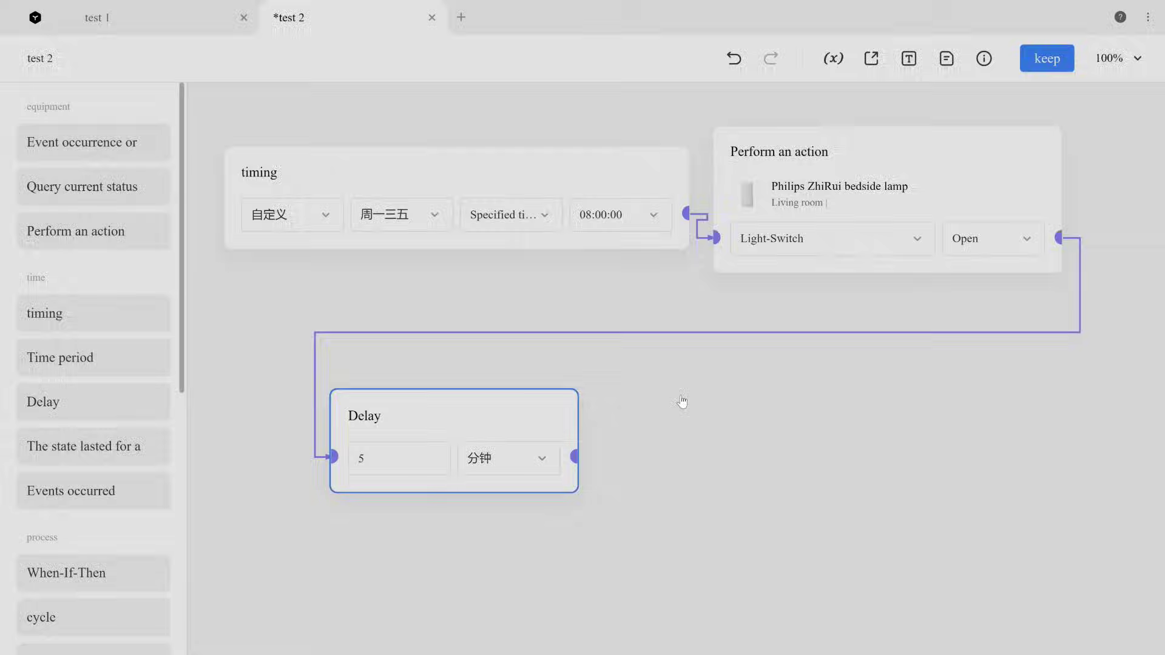
Step: Configure the new action as bedside lamp Light-Switch closure
{"action": "left_click", "coordinate": [682, 422]}
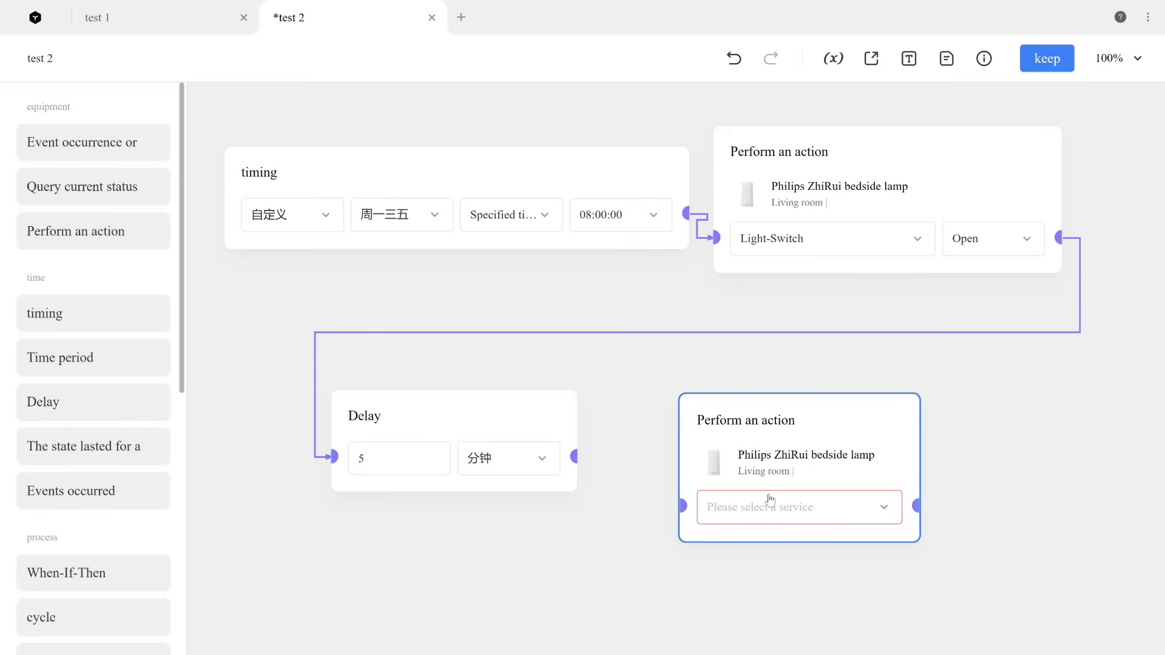
{"action": "left_click", "coordinate": [770, 506]}
{"action": "left_click", "coordinate": [748, 566]}
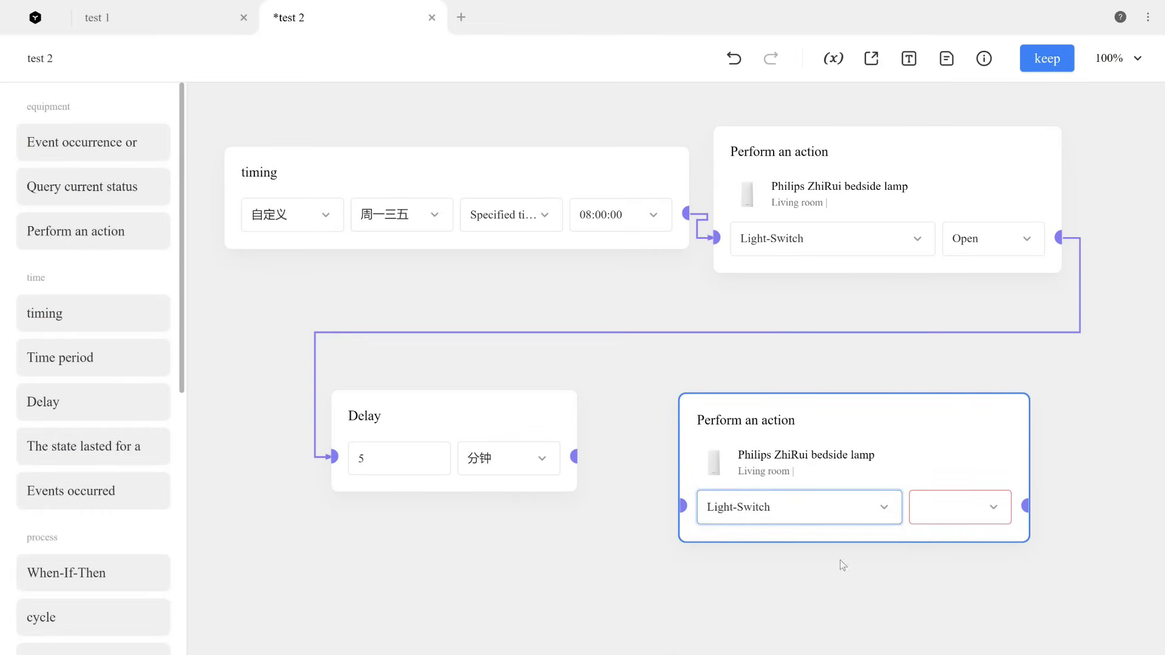
{"action": "left_click", "coordinate": [950, 509]}
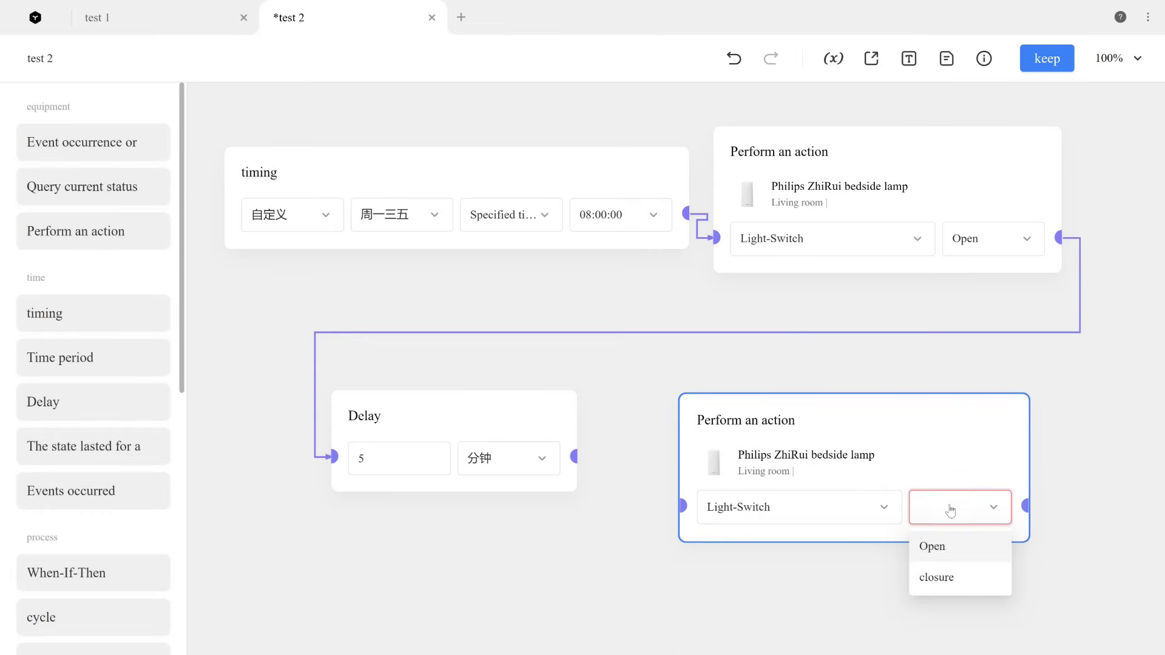
{"action": "left_click", "coordinate": [947, 574]}
Step: Connect the Delay to the lamp-off action and save test 2
{"action": "left_click_drag", "start_coordinate": [815, 435], "coordinate": [811, 390]}
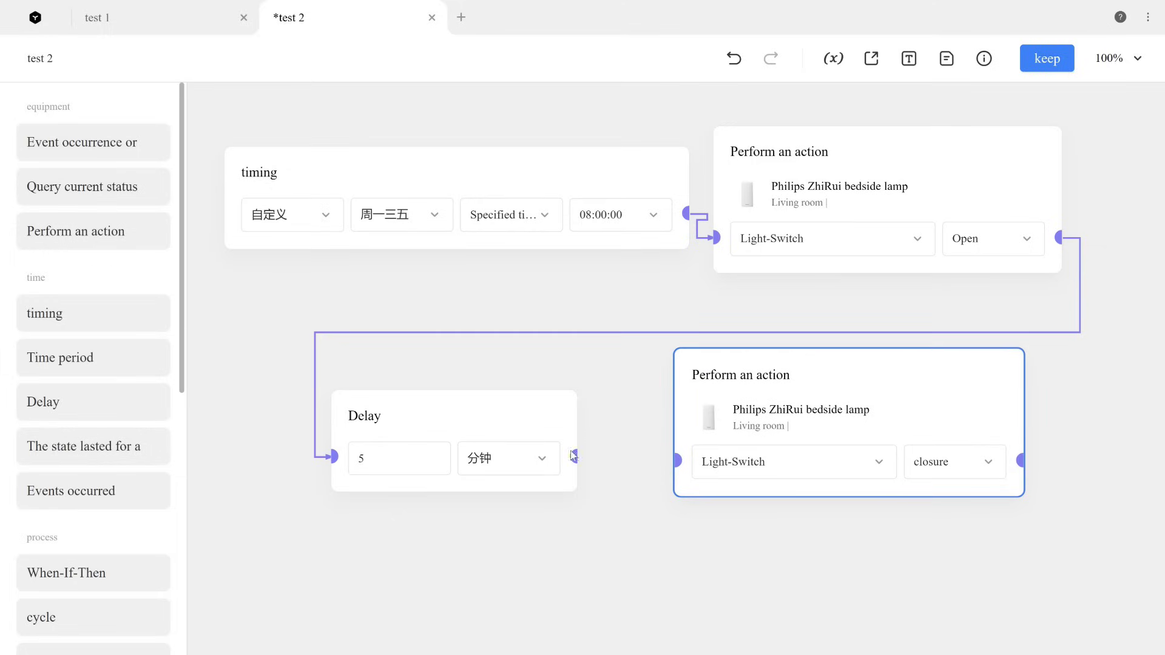
{"action": "left_click_drag", "start_coordinate": [574, 455], "coordinate": [678, 462]}
{"action": "left_click", "coordinate": [1046, 58]}
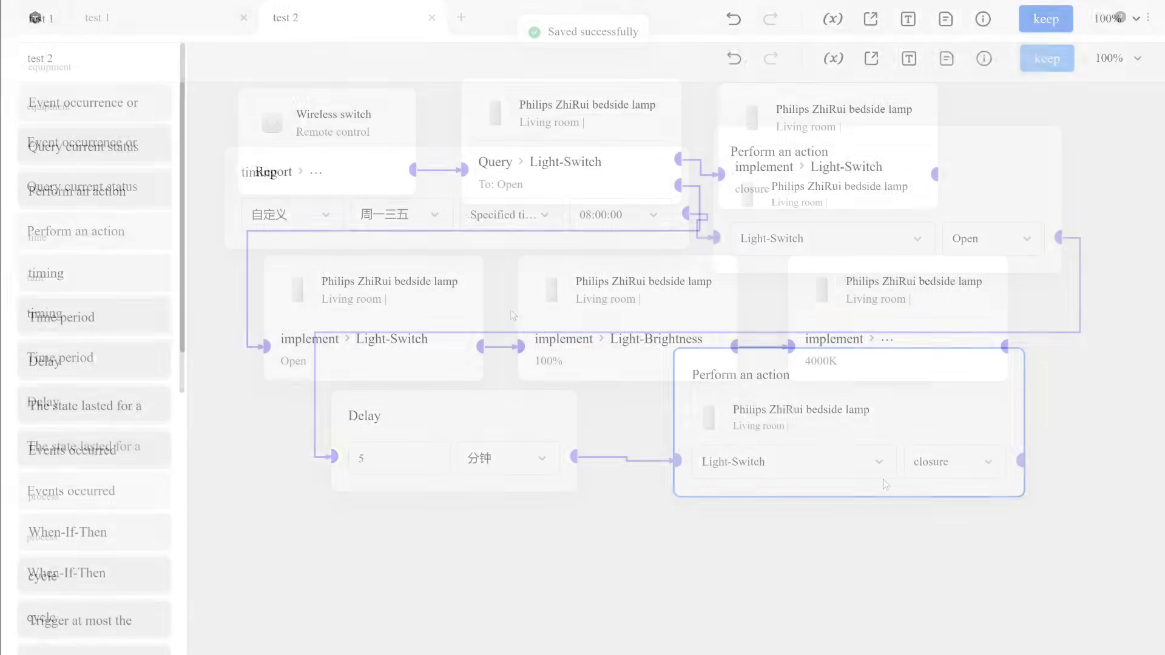
{"action": "scroll", "coordinate": [91, 317], "scroll_direction": "down", "scroll_amount": 1}
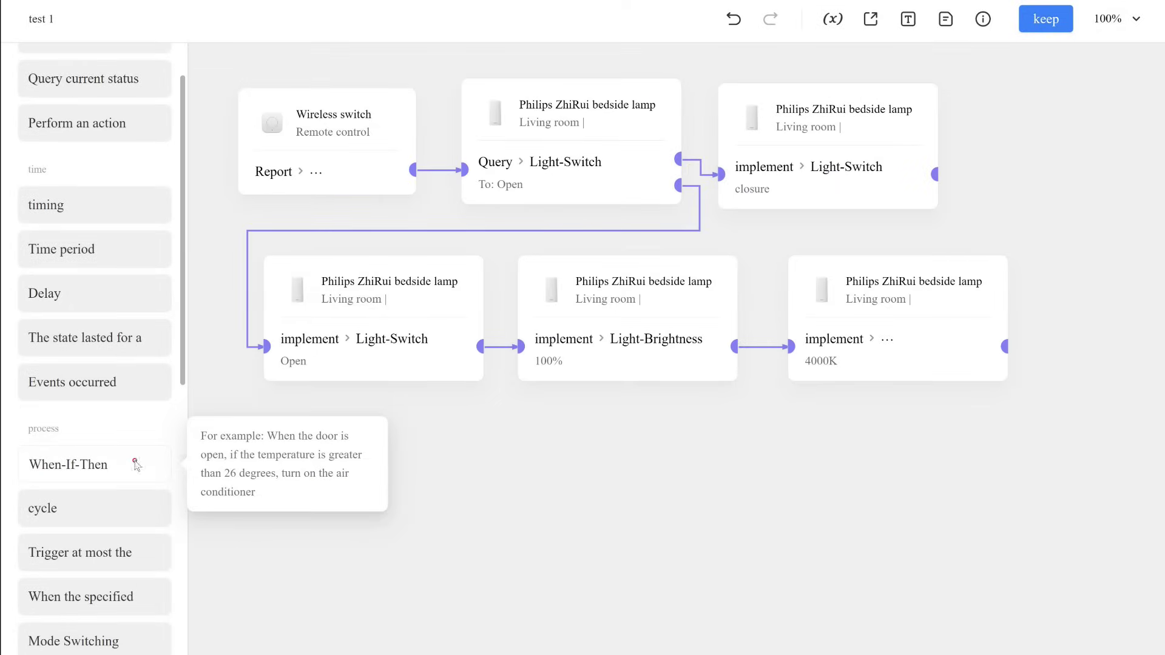
Step: Add a When-If-Then block fed by the lamp's Light-Switch Open action, plus a Time period block
{"action": "mouse_move", "coordinate": [119, 467]}
{"action": "left_mouse_down"}
{"action": "mouse_move", "coordinate": [556, 437]}
{"action": "mouse_move", "coordinate": [534, 430]}
{"action": "left_mouse_up"}
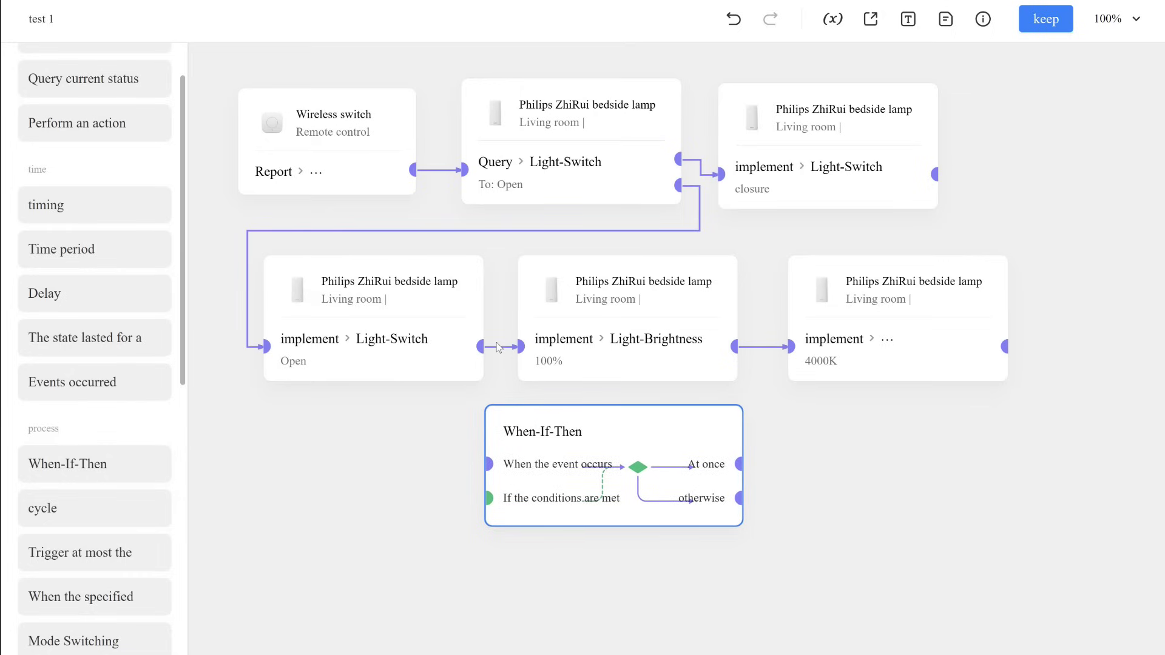
{"action": "mouse_move", "coordinate": [496, 345]}
{"action": "left_mouse_down"}
{"action": "mouse_move", "coordinate": [460, 440]}
{"action": "mouse_move", "coordinate": [487, 465]}
{"action": "left_mouse_up"}
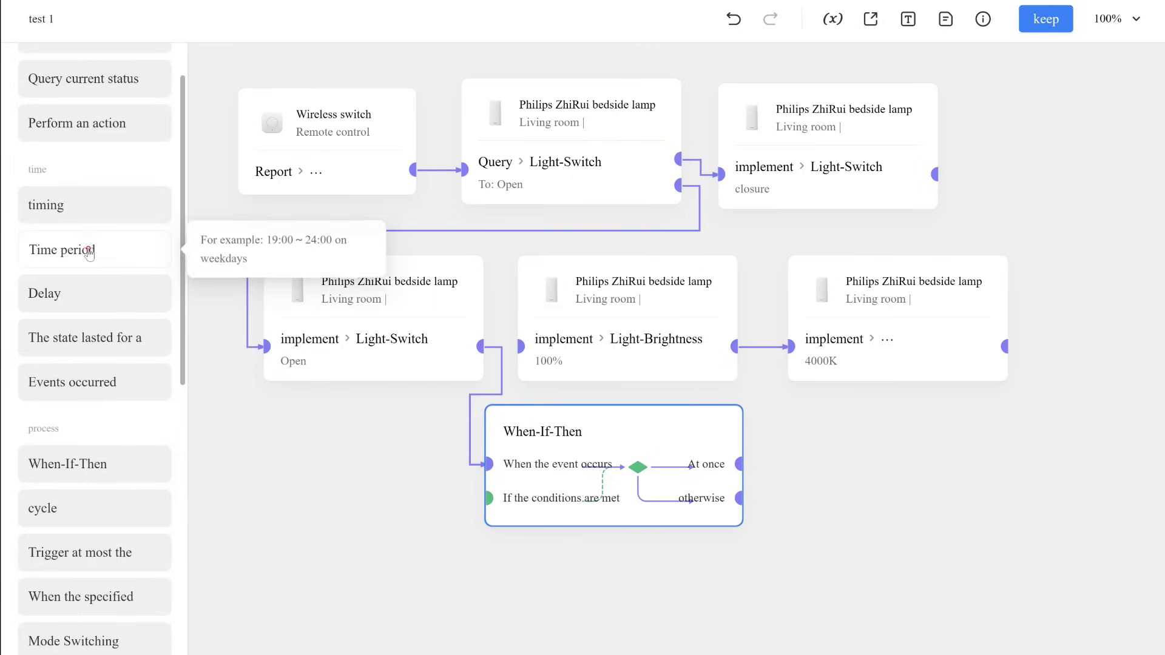
{"action": "mouse_move", "coordinate": [92, 249]}
{"action": "left_mouse_down"}
{"action": "mouse_move", "coordinate": [267, 432]}
{"action": "mouse_move", "coordinate": [251, 438]}
{"action": "left_mouse_up"}
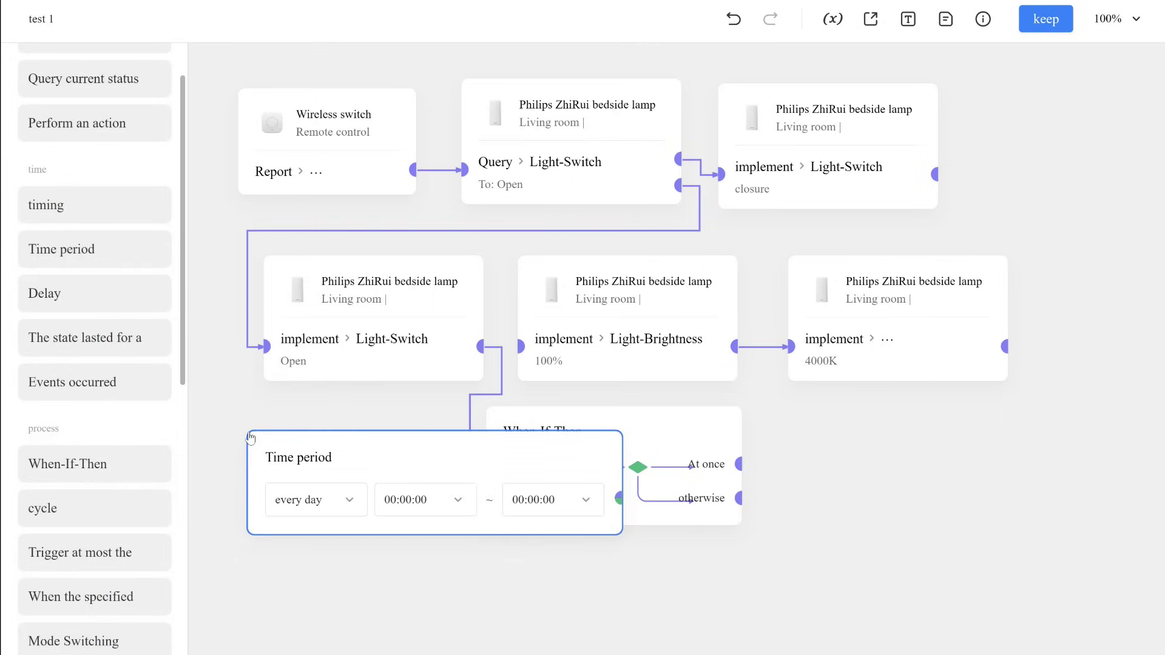
Step: Set the Time period to daily 08:00:00–21:00:00 and feed it into the When-If-Then conditions input
{"action": "left_click", "coordinate": [390, 504]}
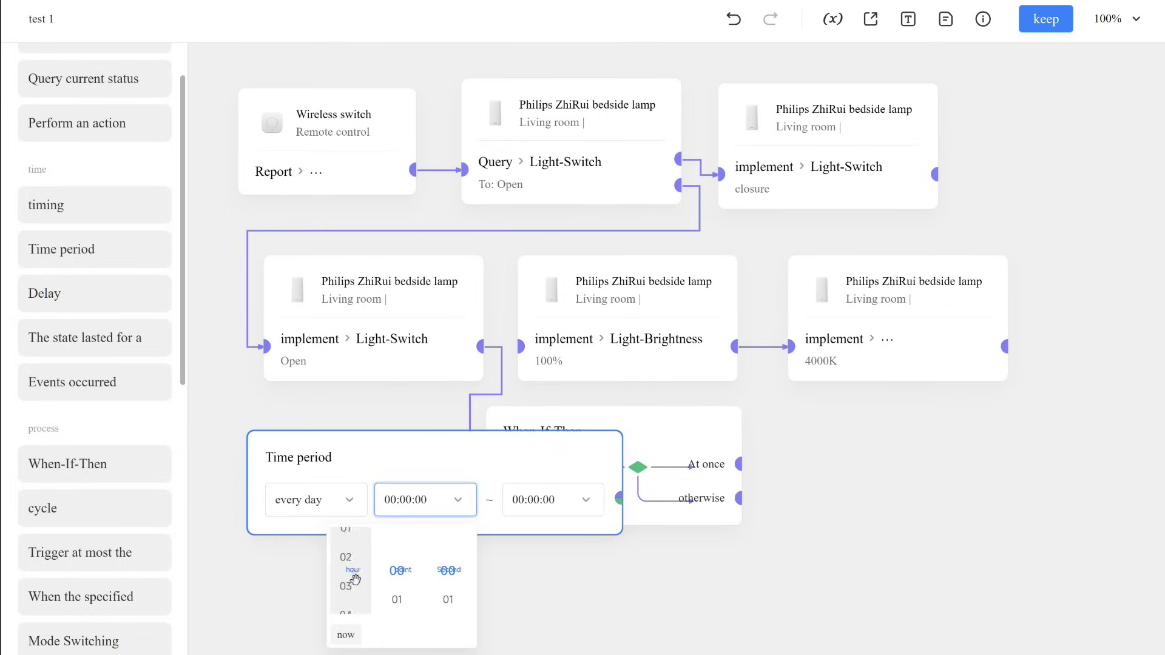
{"action": "scroll", "coordinate": [357, 574], "scroll_direction": "down", "scroll_amount": 4}
{"action": "scroll", "coordinate": [356, 579], "scroll_direction": "down", "scroll_amount": 6}
{"action": "scroll", "coordinate": [355, 585], "scroll_direction": "down", "scroll_amount": 4}
{"action": "scroll", "coordinate": [356, 585], "scroll_direction": "down", "scroll_amount": 2}
{"action": "scroll", "coordinate": [353, 579], "scroll_direction": "down", "scroll_amount": 6}
{"action": "scroll", "coordinate": [348, 572], "scroll_direction": "down", "scroll_amount": 7}
{"action": "scroll", "coordinate": [347, 572], "scroll_direction": "down", "scroll_amount": 2}
{"action": "scroll", "coordinate": [349, 567], "scroll_direction": "down", "scroll_amount": 3}
{"action": "scroll", "coordinate": [349, 562], "scroll_direction": "up", "scroll_amount": 2}
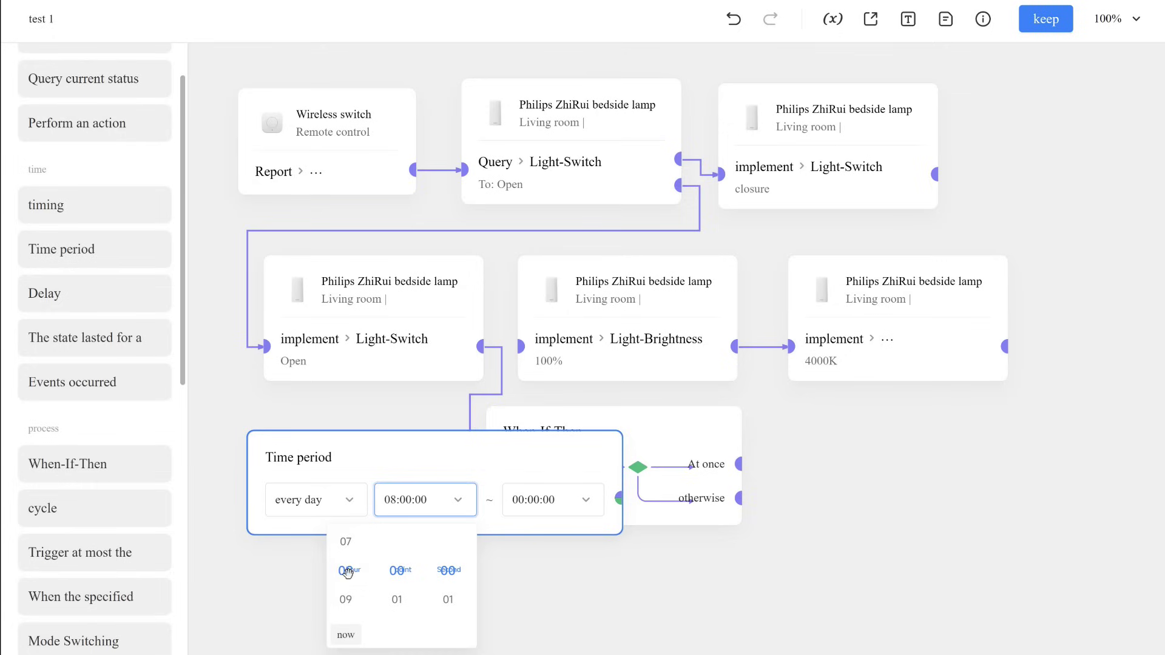
{"action": "left_click", "coordinate": [522, 501]}
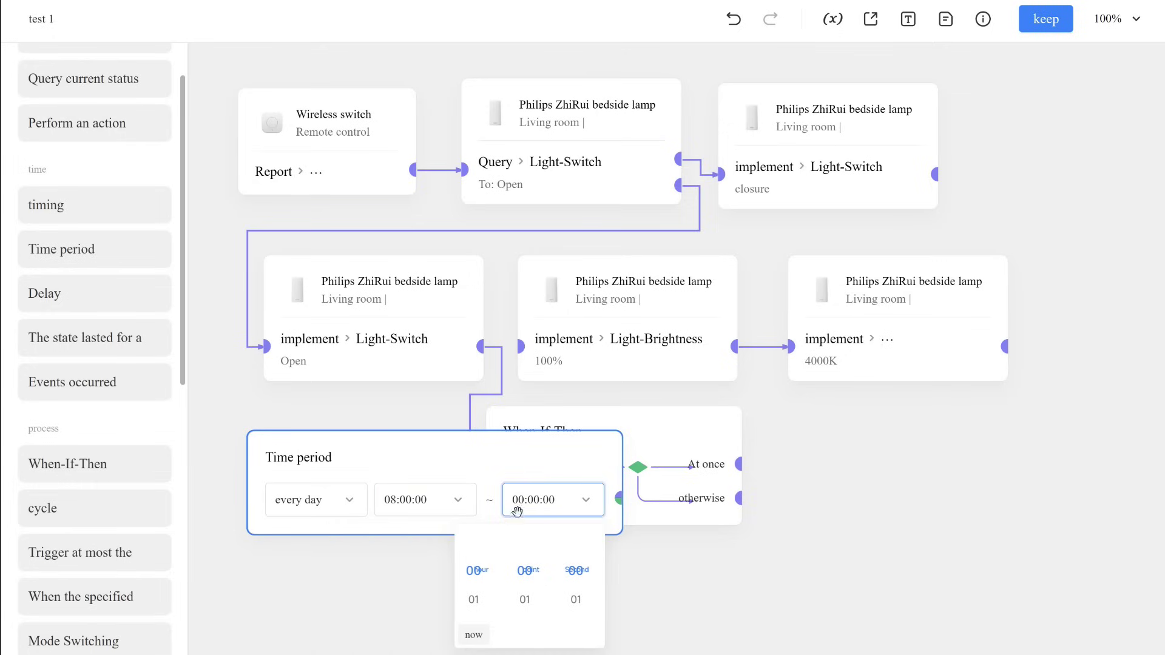
{"action": "scroll", "coordinate": [481, 592], "scroll_direction": "down", "scroll_amount": 8}
{"action": "scroll", "coordinate": [481, 592], "scroll_direction": "up", "scroll_amount": 4}
{"action": "scroll", "coordinate": [479, 583], "scroll_direction": "up", "scroll_amount": 4}
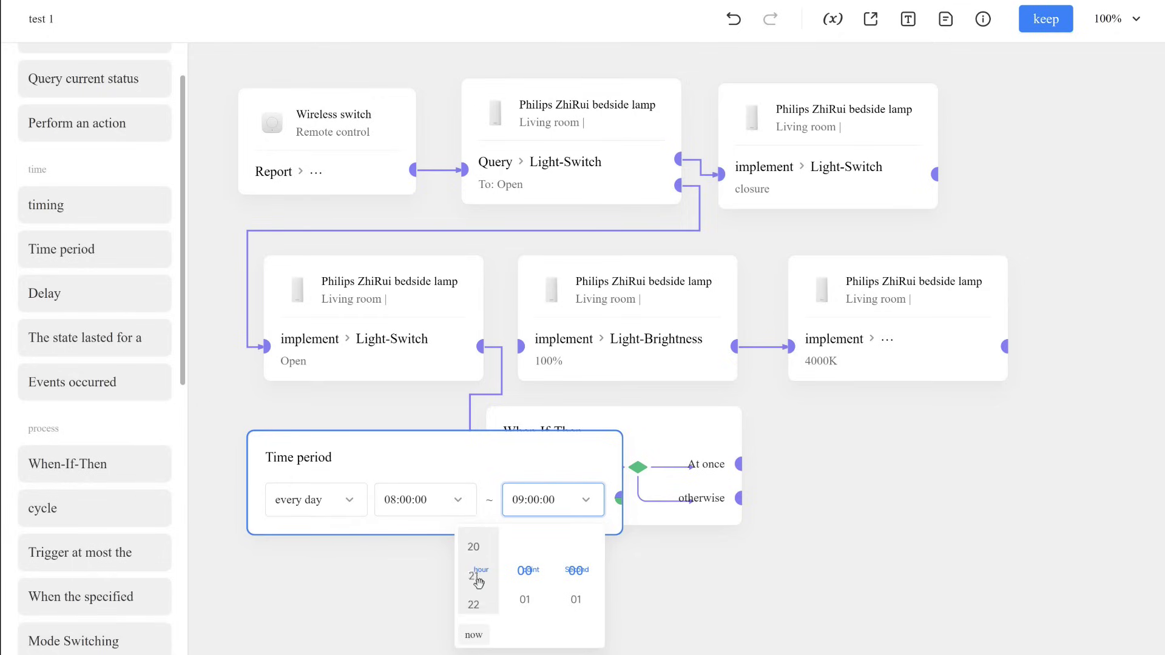
{"action": "scroll", "coordinate": [477, 580], "scroll_direction": "down", "scroll_amount": 13}
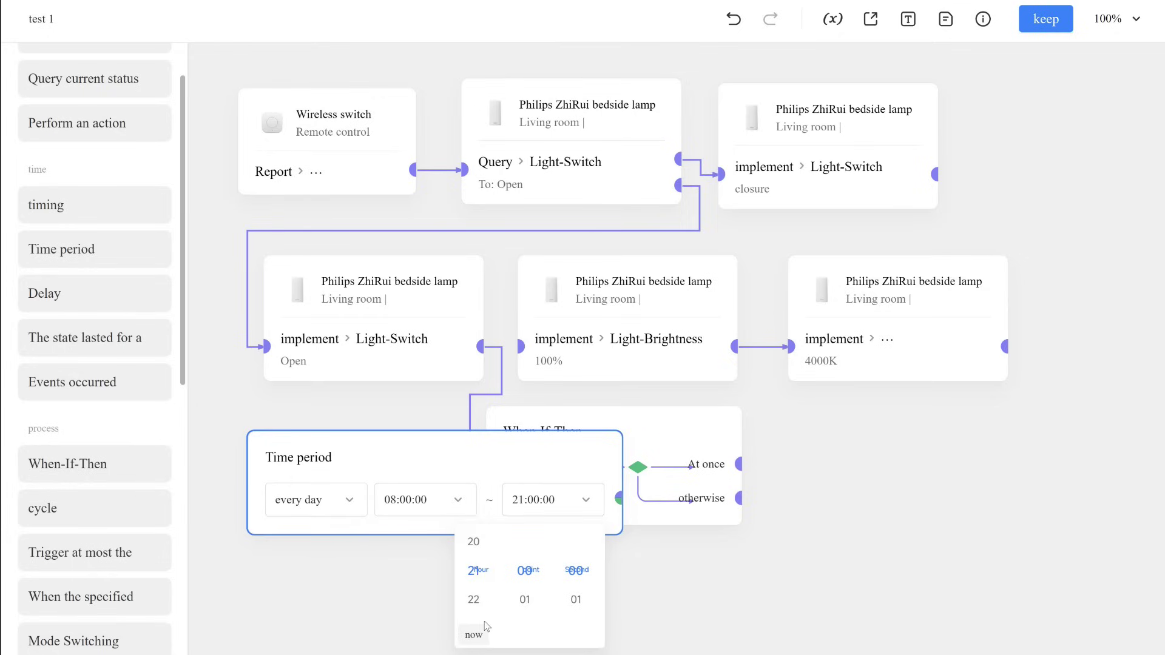
{"action": "left_click", "coordinate": [639, 608]}
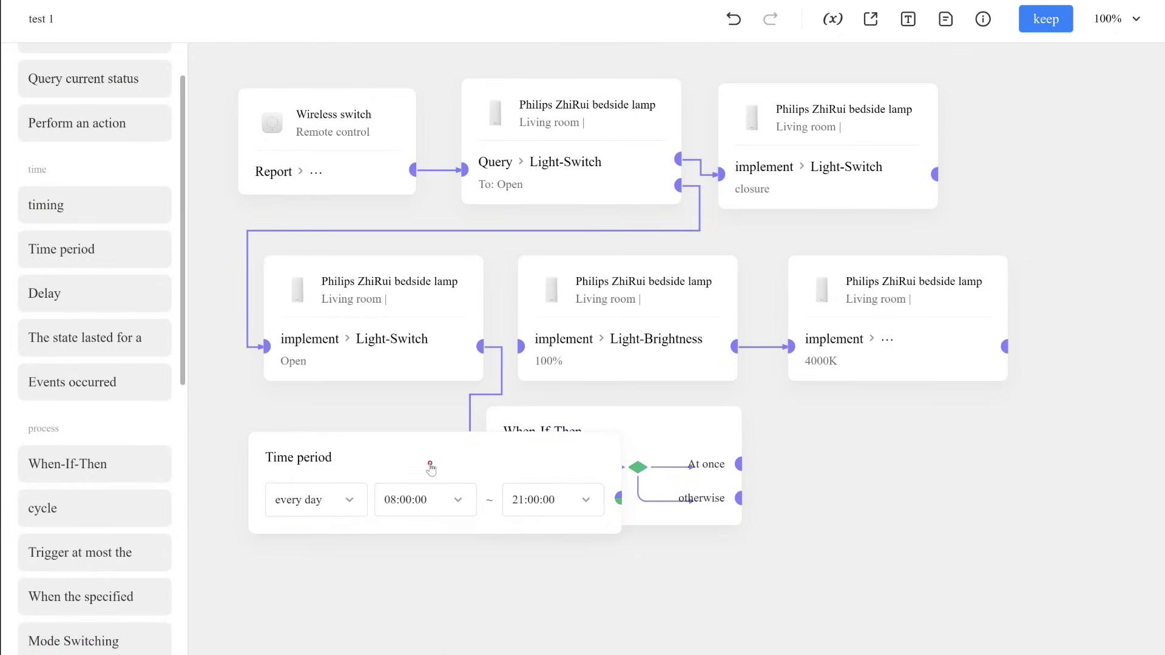
{"action": "left_click_drag", "start_coordinate": [428, 469], "coordinate": [409, 554]}
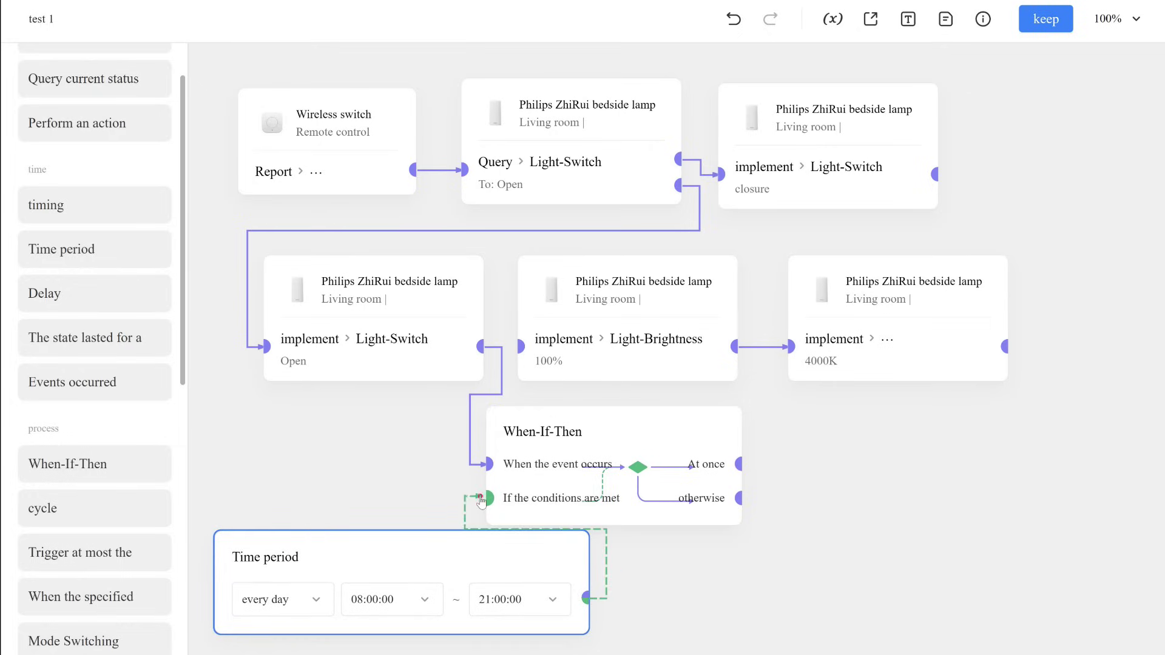
{"action": "left_click_drag", "start_coordinate": [626, 603], "coordinate": [489, 497]}
{"action": "left_click", "coordinate": [455, 546]}
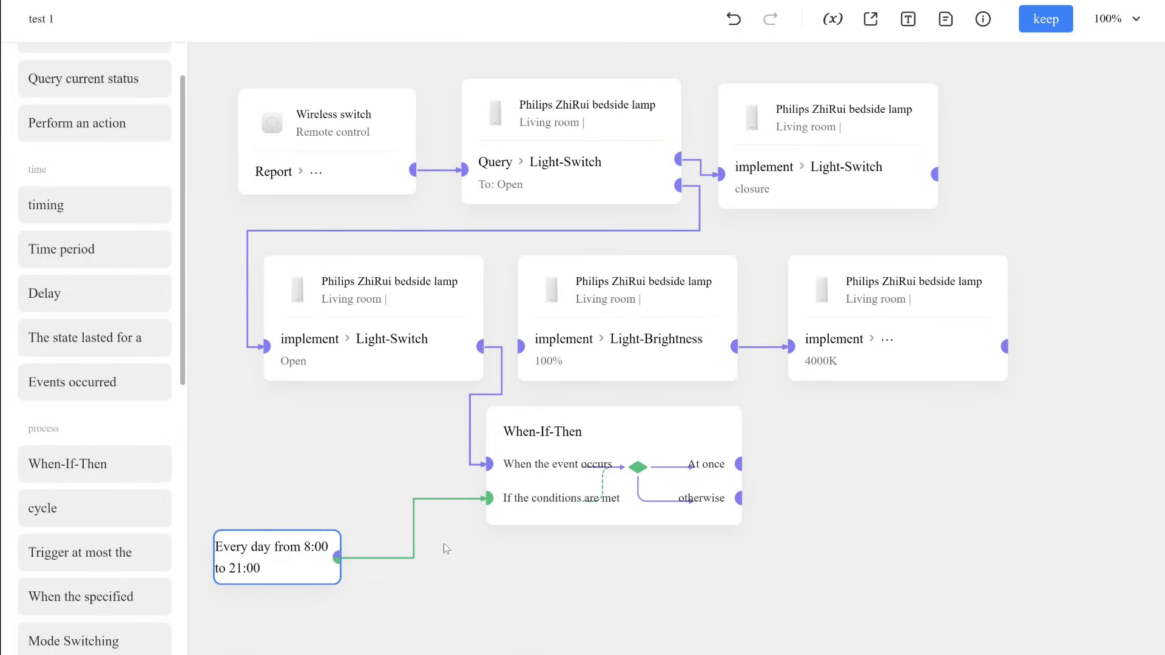
Step: Link the At once branch to the Light-Brightness 100% action and tidy the nodes
{"action": "left_click_drag", "start_coordinate": [285, 552], "coordinate": [305, 467]}
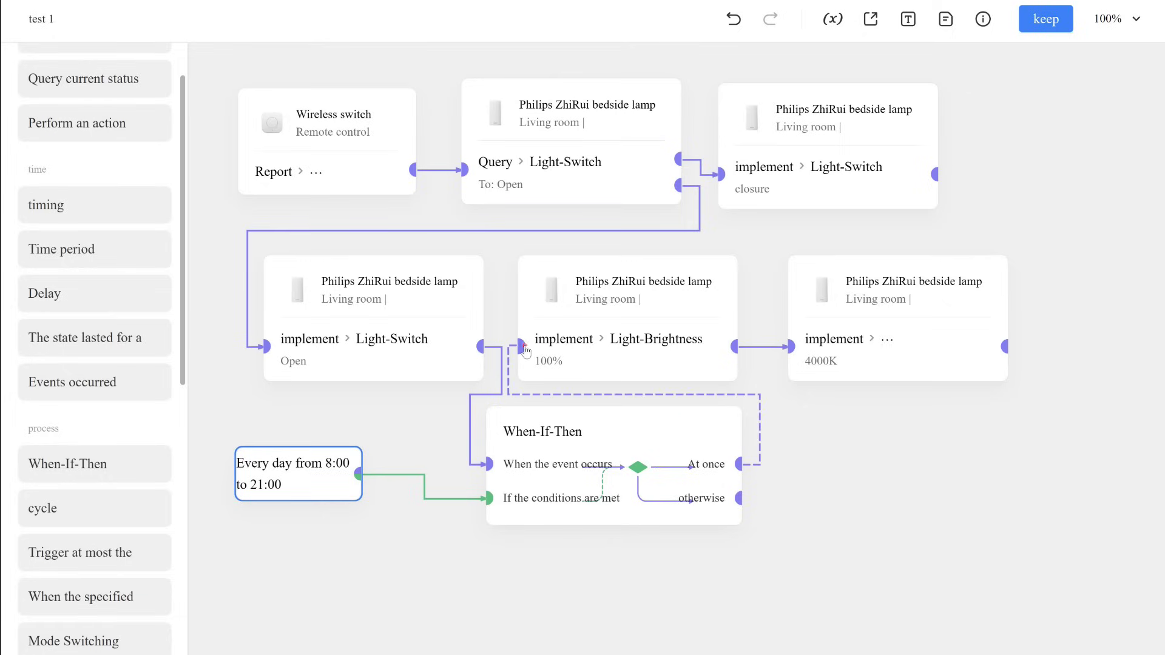
{"action": "left_click_drag", "start_coordinate": [748, 465], "coordinate": [521, 347]}
{"action": "left_click_drag", "start_coordinate": [612, 313], "coordinate": [633, 303]}
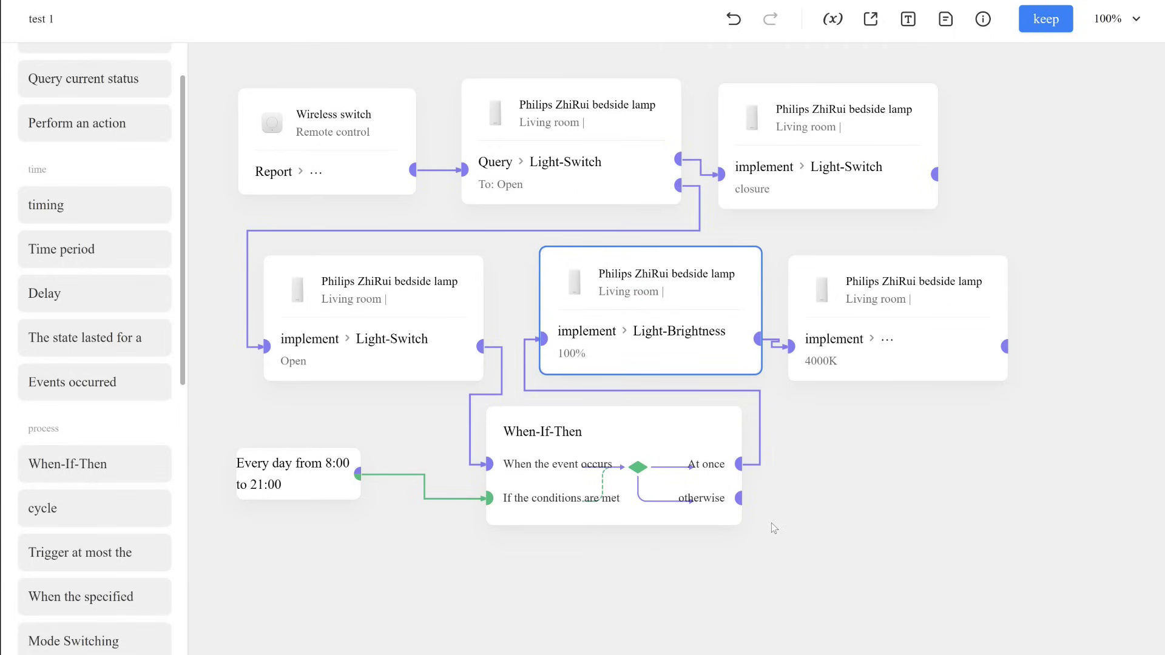
{"action": "scroll", "coordinate": [104, 182], "scroll_direction": "up", "scroll_amount": 3}
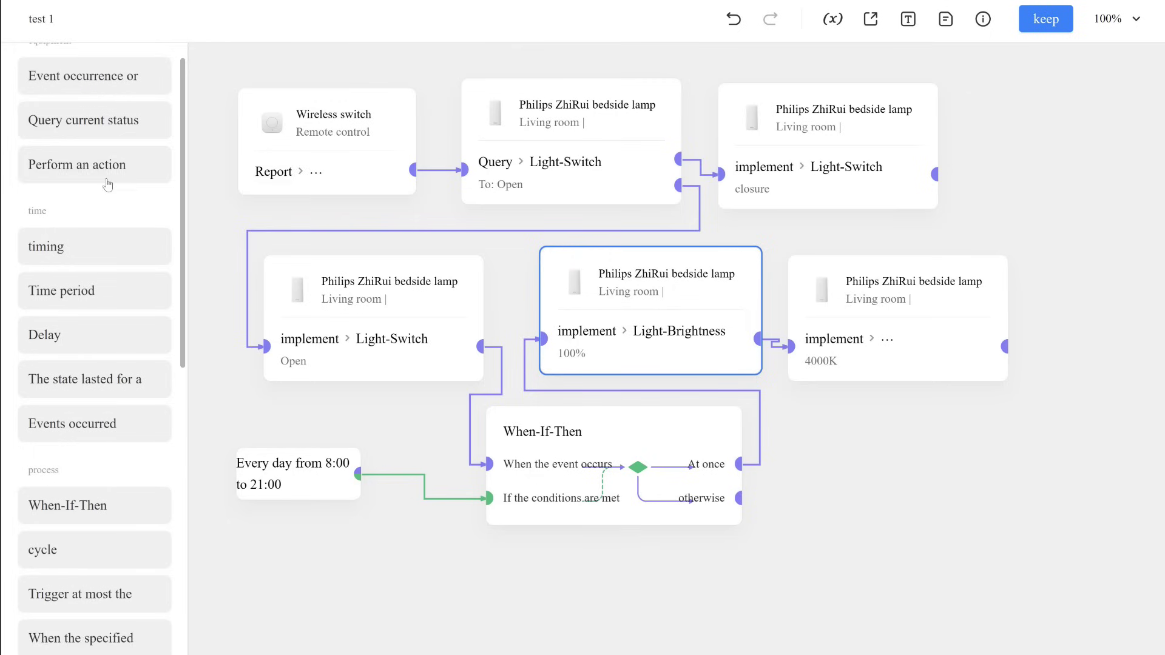
{"action": "mouse_move", "coordinate": [98, 191]}
{"action": "left_mouse_down"}
{"action": "mouse_move", "coordinate": [693, 403]}
{"action": "mouse_move", "coordinate": [865, 444]}
{"action": "left_mouse_up"}
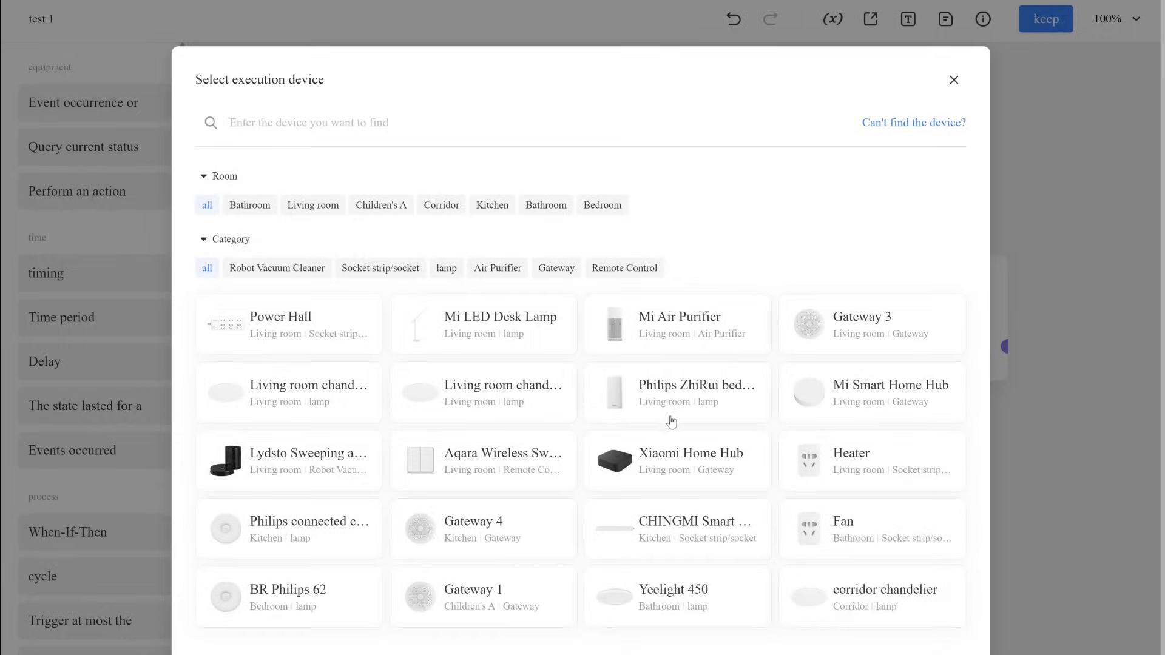
Step: Configure the new action as Philips ZhiRui bedside lamp Light-Brightness 40%
{"action": "left_click", "coordinate": [655, 410]}
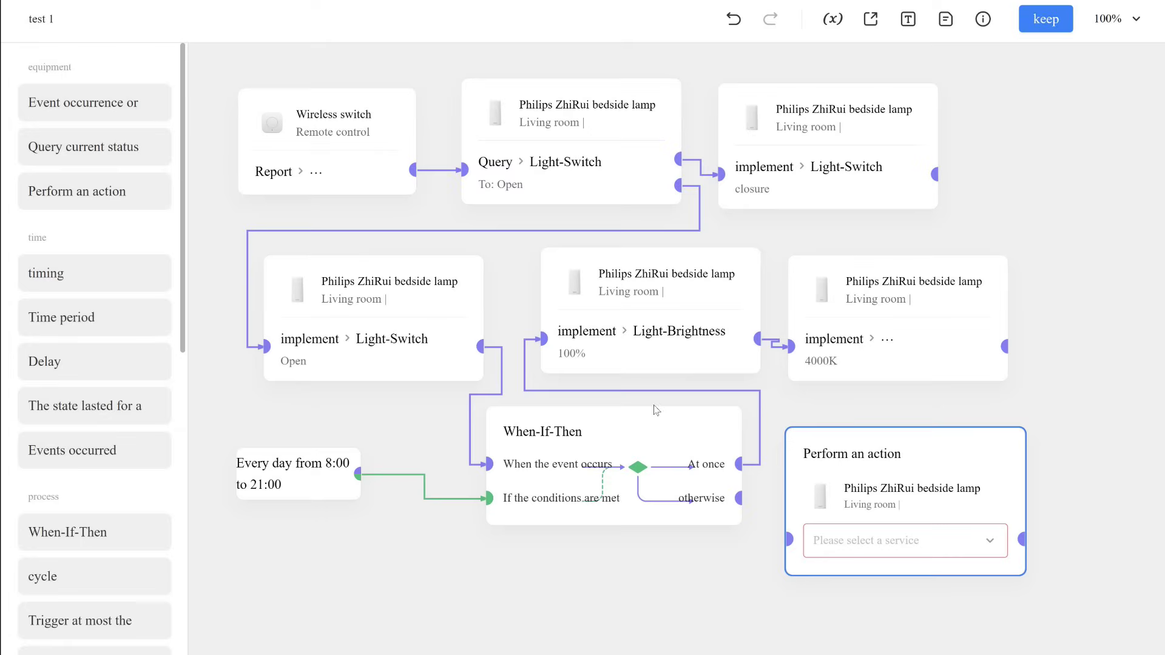
{"action": "left_click", "coordinate": [867, 540]}
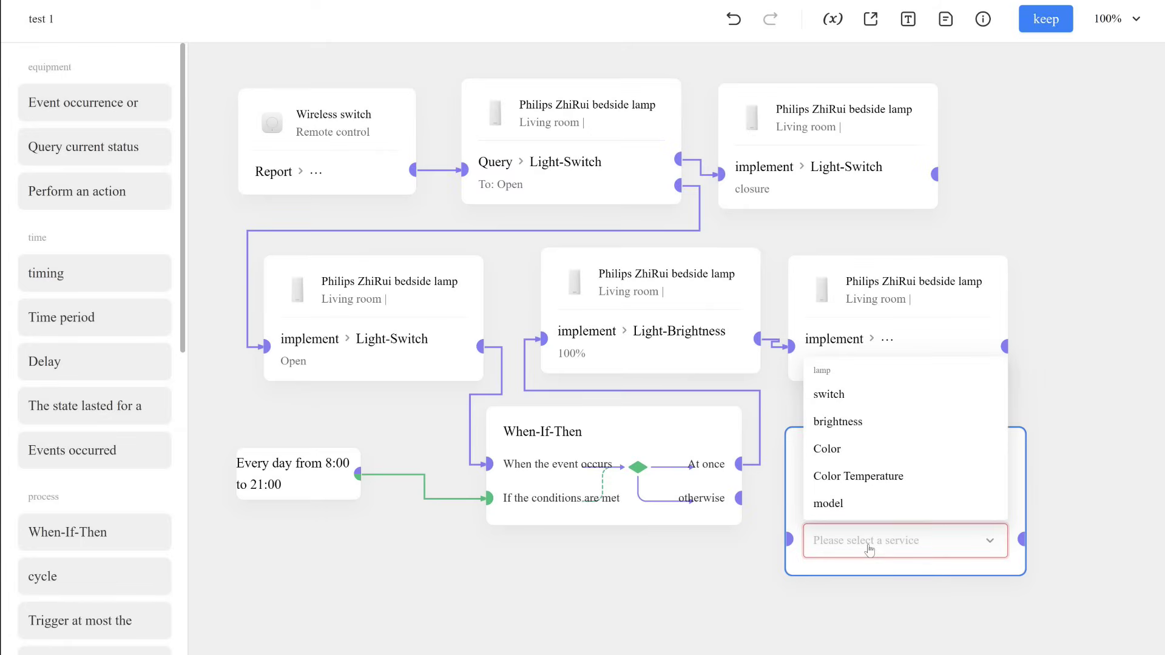
{"action": "left_click", "coordinate": [859, 428]}
{"action": "left_click", "coordinate": [1038, 539]}
{"action": "type", "text": "40"}
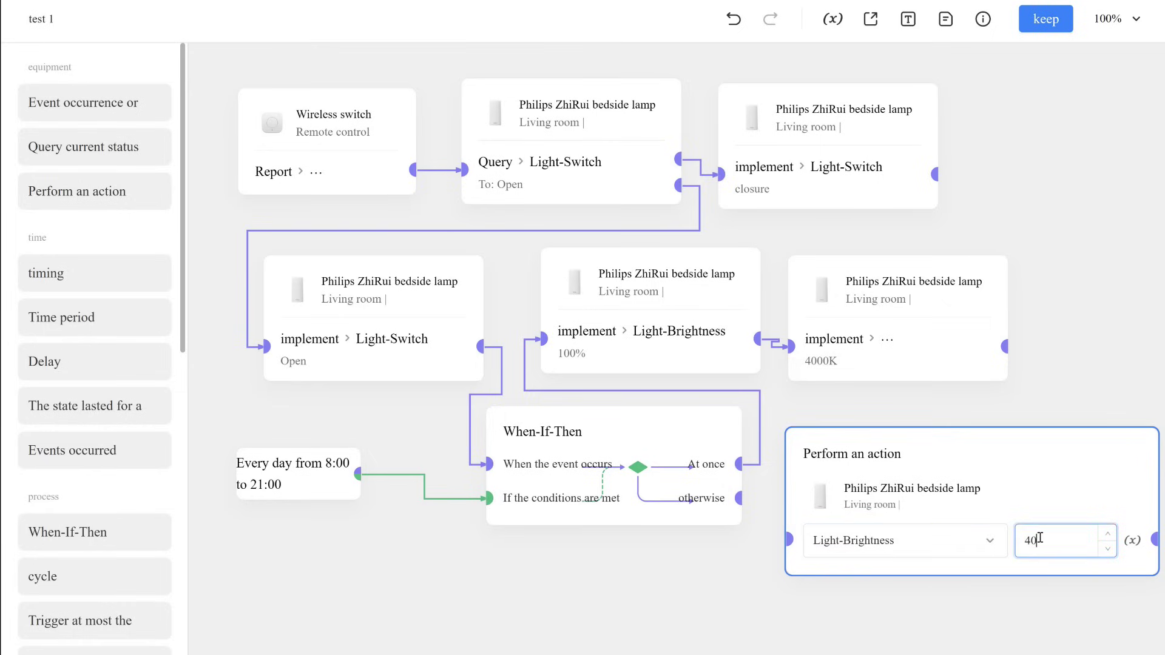
{"action": "left_click", "coordinate": [1041, 400]}
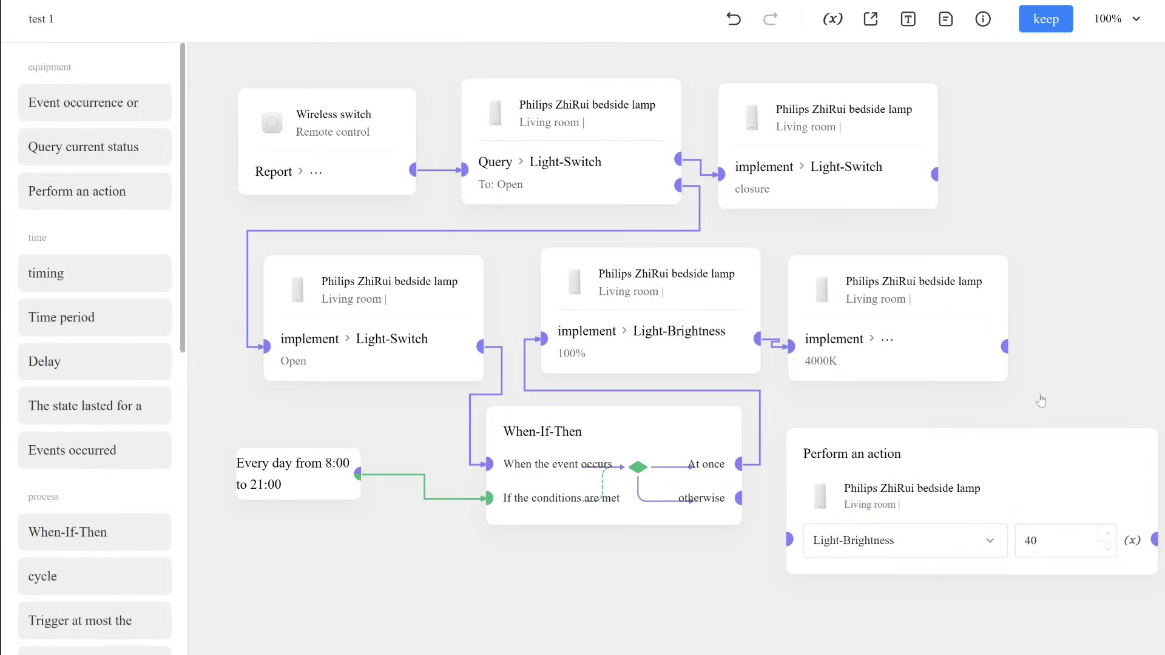
Step: Connect the otherwise branch to the 40% action and drop another Perform an action node
{"action": "left_click", "coordinate": [945, 482]}
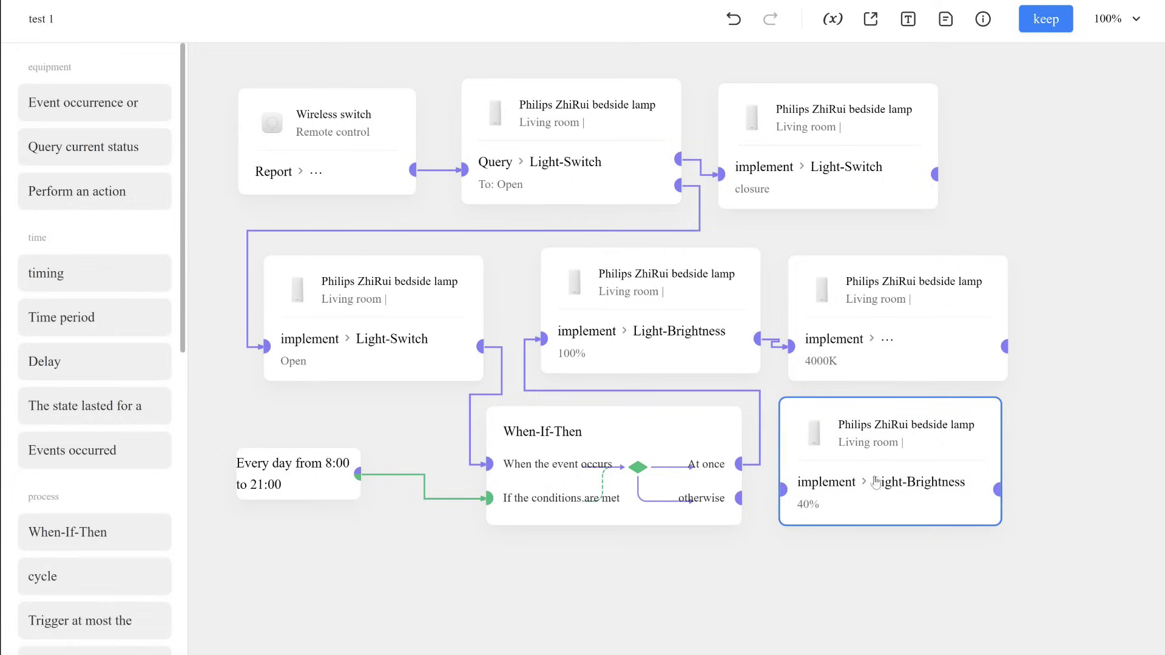
{"action": "left_click_drag", "start_coordinate": [739, 498], "coordinate": [781, 490]}
{"action": "left_click_drag", "start_coordinate": [82, 192], "coordinate": [827, 545]}
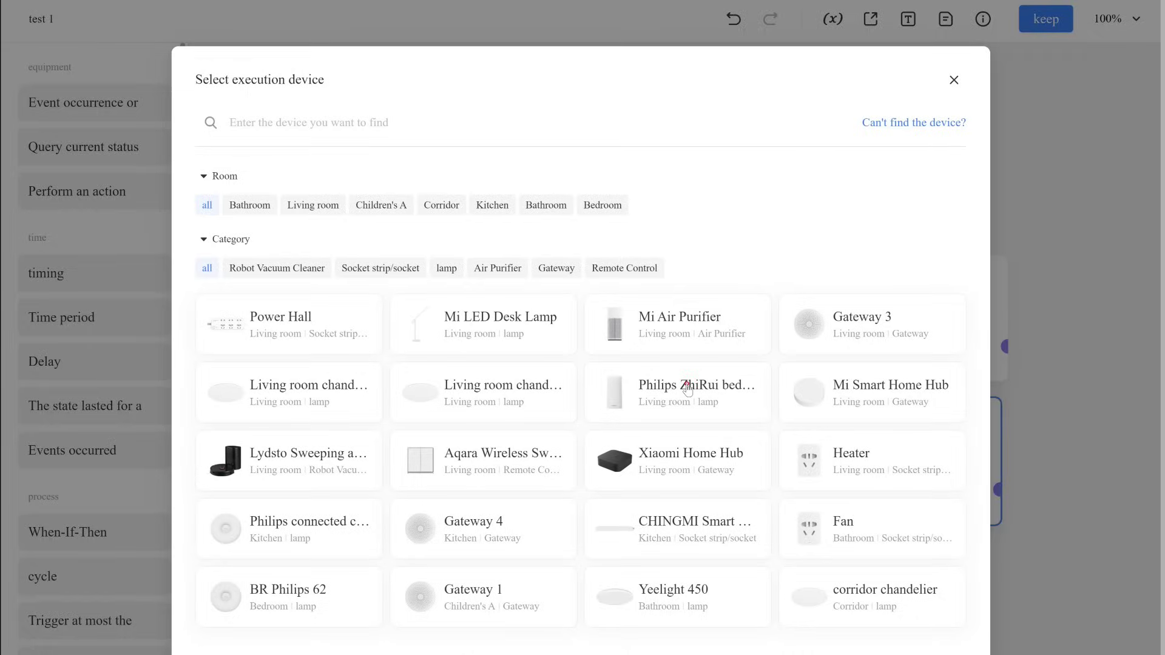
Step: Configure the new action as bedside lamp Light-color temperature 3000K
{"action": "left_click", "coordinate": [687, 390]}
{"action": "left_click_drag", "start_coordinate": [988, 616], "coordinate": [1031, 241]}
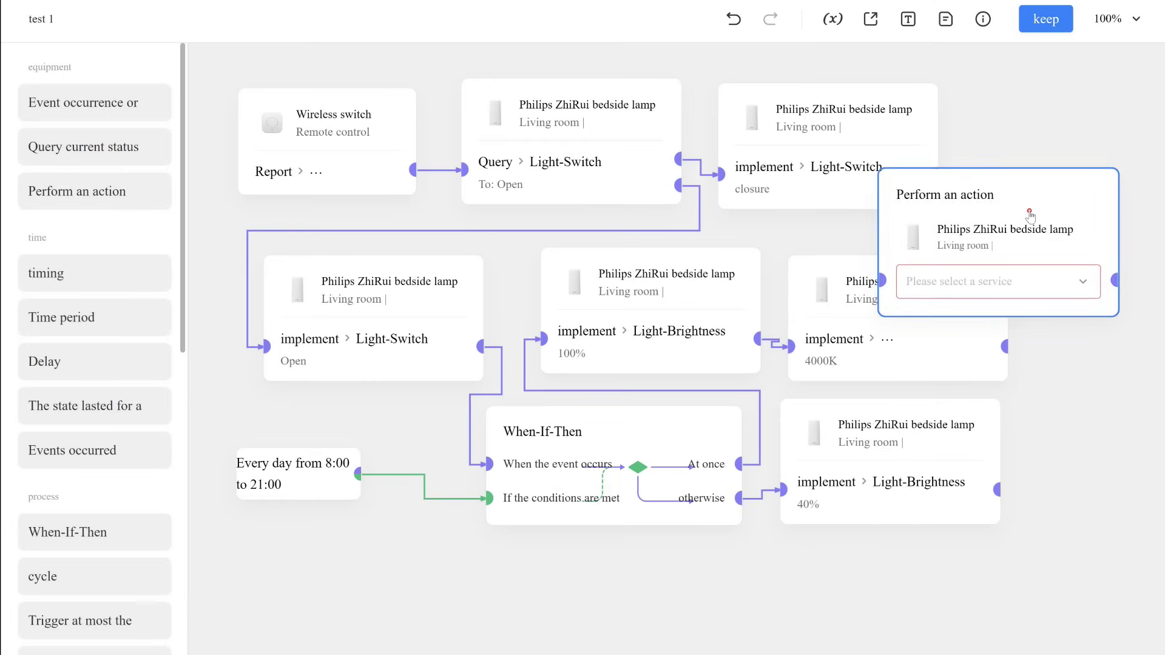
{"action": "left_click", "coordinate": [1009, 298]}
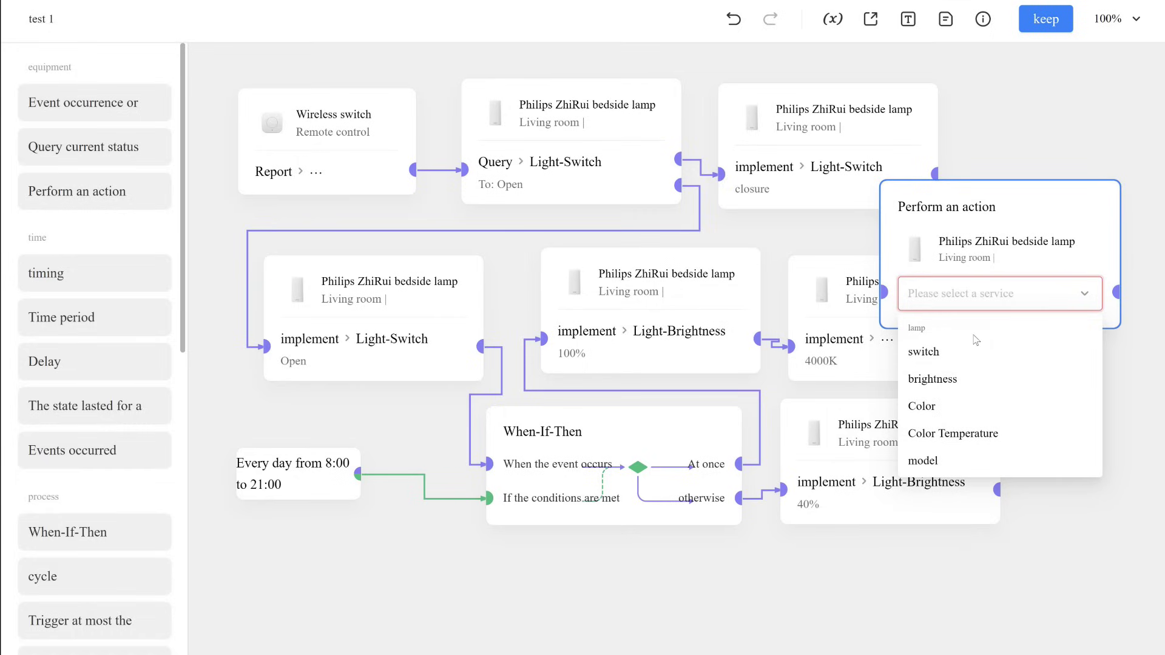
{"action": "left_click", "coordinate": [966, 434]}
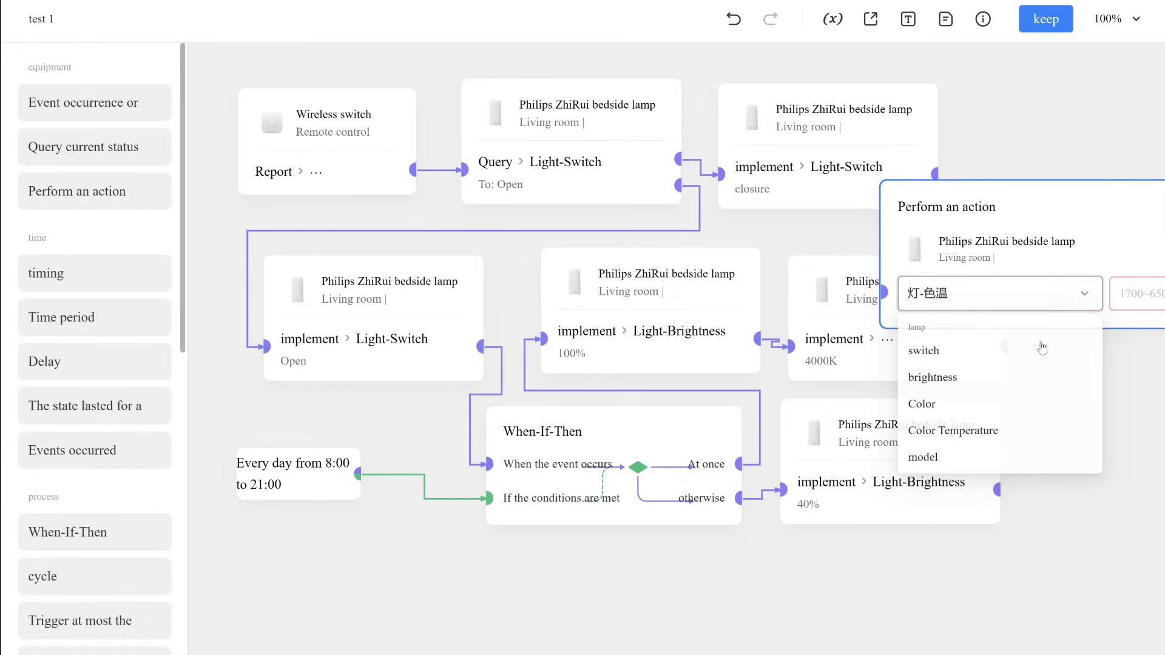
{"action": "left_click", "coordinate": [1128, 296]}
{"action": "type", "text": "25"}
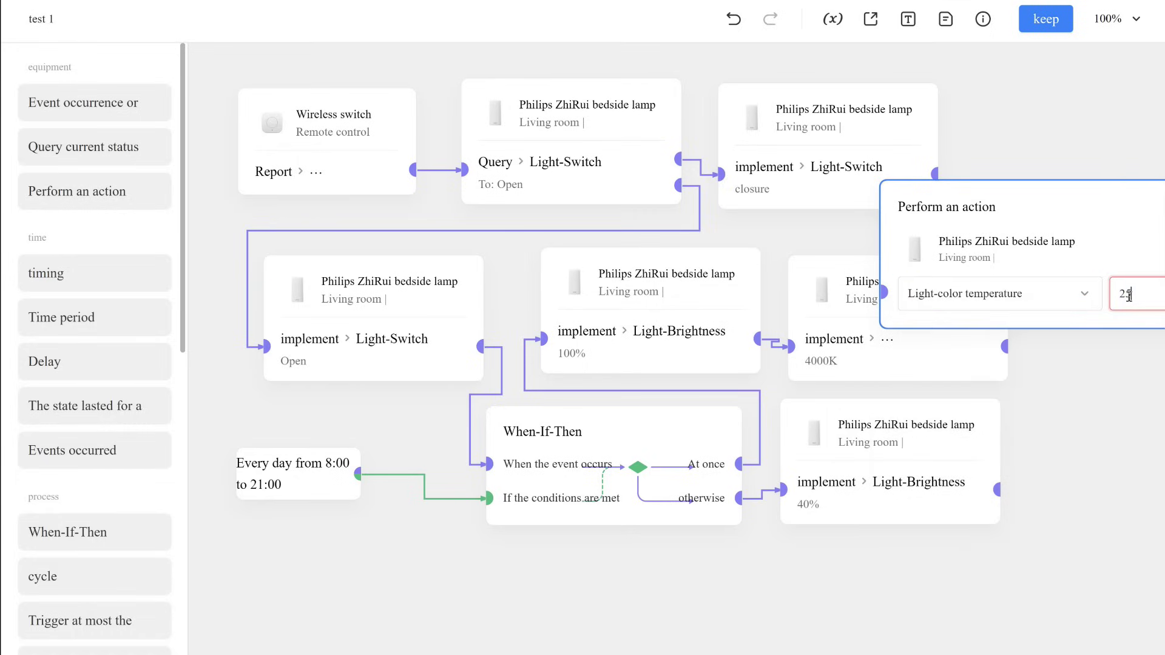
{"action": "key", "text": "BackSpace"}
{"action": "type", "text": "3000"}
{"action": "left_click", "coordinate": [1010, 244]}
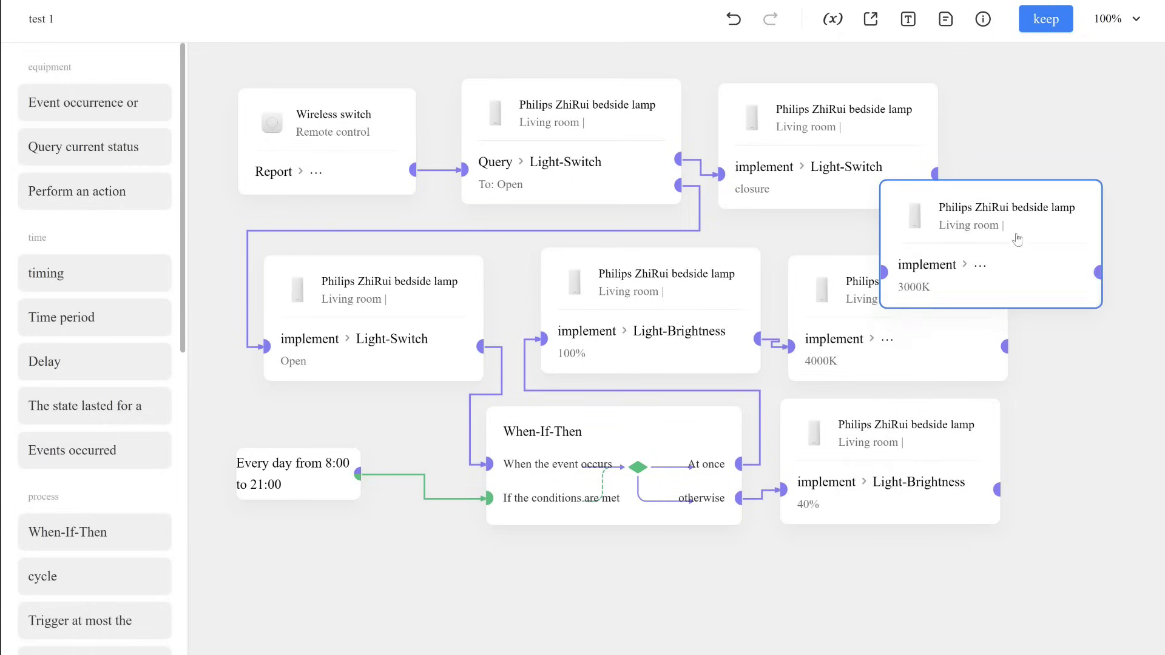
Step: Chain the 40% brightness action to the 3000K action and rearrange the flow nodes
{"action": "mouse_move", "coordinate": [1013, 239]}
{"action": "left_mouse_down"}
{"action": "mouse_move", "coordinate": [1086, 428]}
{"action": "mouse_move", "coordinate": [993, 566]}
{"action": "left_mouse_up"}
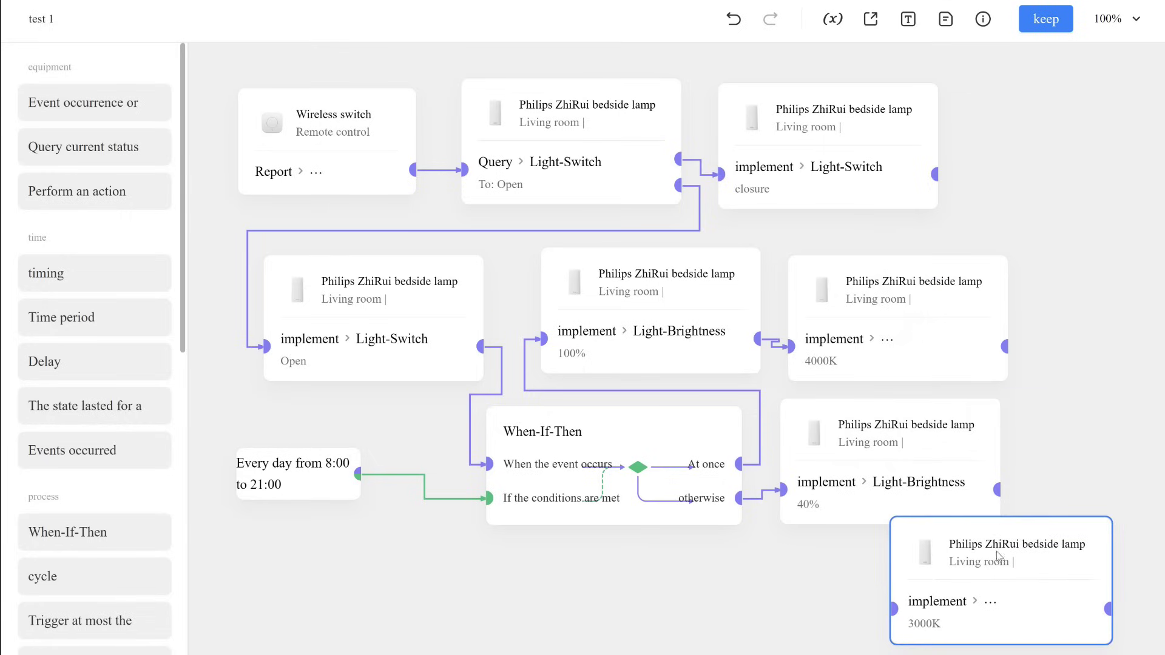
{"action": "mouse_move", "coordinate": [998, 489]}
{"action": "left_mouse_down"}
{"action": "mouse_move", "coordinate": [875, 593]}
{"action": "mouse_move", "coordinate": [893, 608]}
{"action": "left_mouse_up"}
{"action": "left_click_drag", "start_coordinate": [974, 583], "coordinate": [1101, 454]}
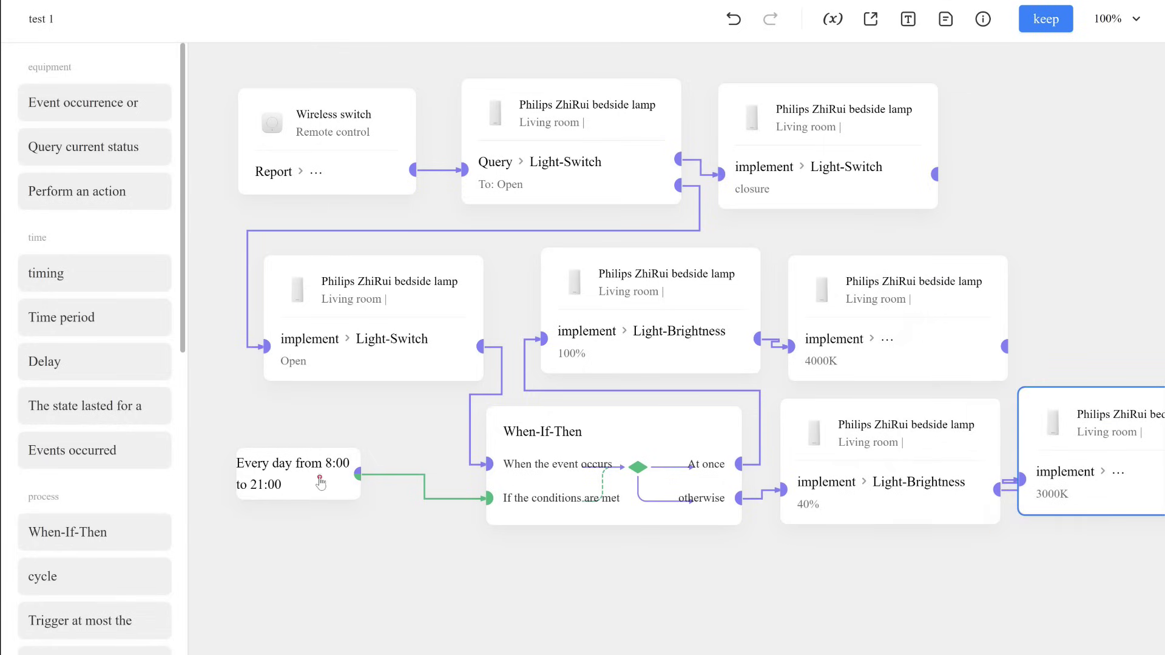
{"action": "left_click_drag", "start_coordinate": [320, 482], "coordinate": [289, 485]}
{"action": "mouse_move", "coordinate": [624, 448]}
{"action": "left_mouse_down"}
{"action": "mouse_move", "coordinate": [540, 456]}
{"action": "mouse_move", "coordinate": [538, 483]}
{"action": "left_mouse_up"}
{"action": "left_click_drag", "start_coordinate": [835, 450], "coordinate": [748, 453]}
{"action": "mouse_move", "coordinate": [1091, 422]}
{"action": "left_mouse_down"}
{"action": "mouse_move", "coordinate": [984, 438]}
{"action": "mouse_move", "coordinate": [1005, 435]}
{"action": "left_mouse_up"}
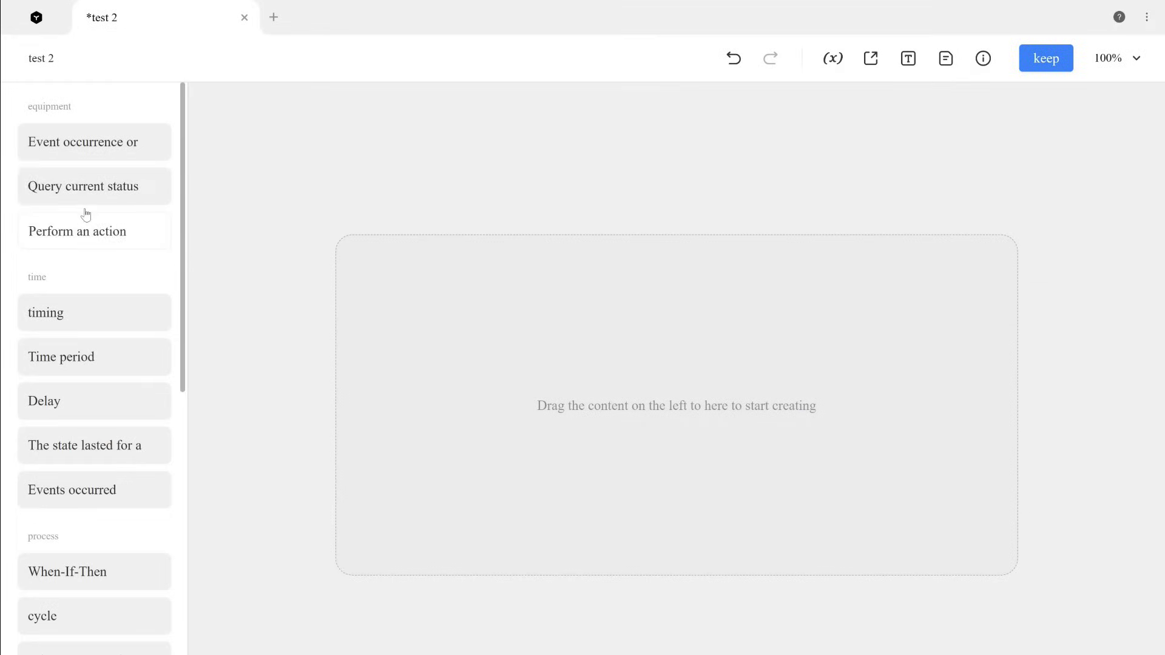
{"action": "mouse_move", "coordinate": [89, 143]}
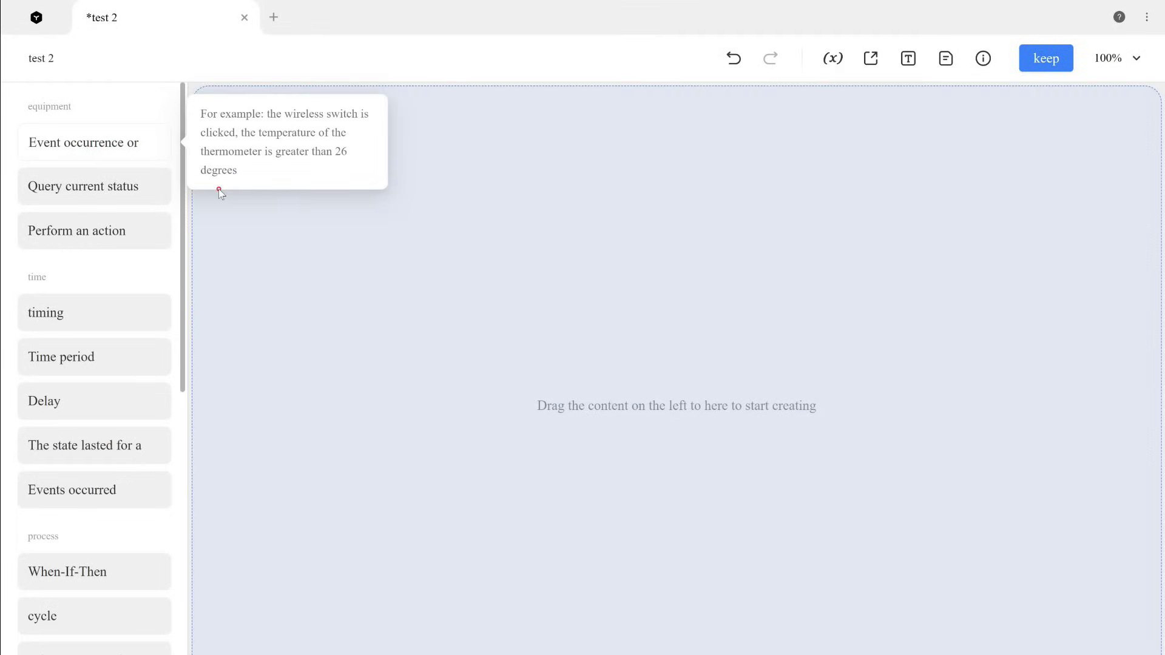
Step: Add a Mi Digital Clock relative-humidity greater-than-75 event trigger, then a Perform an action node
{"action": "left_click_drag", "start_coordinate": [88, 153], "coordinate": [374, 261]}
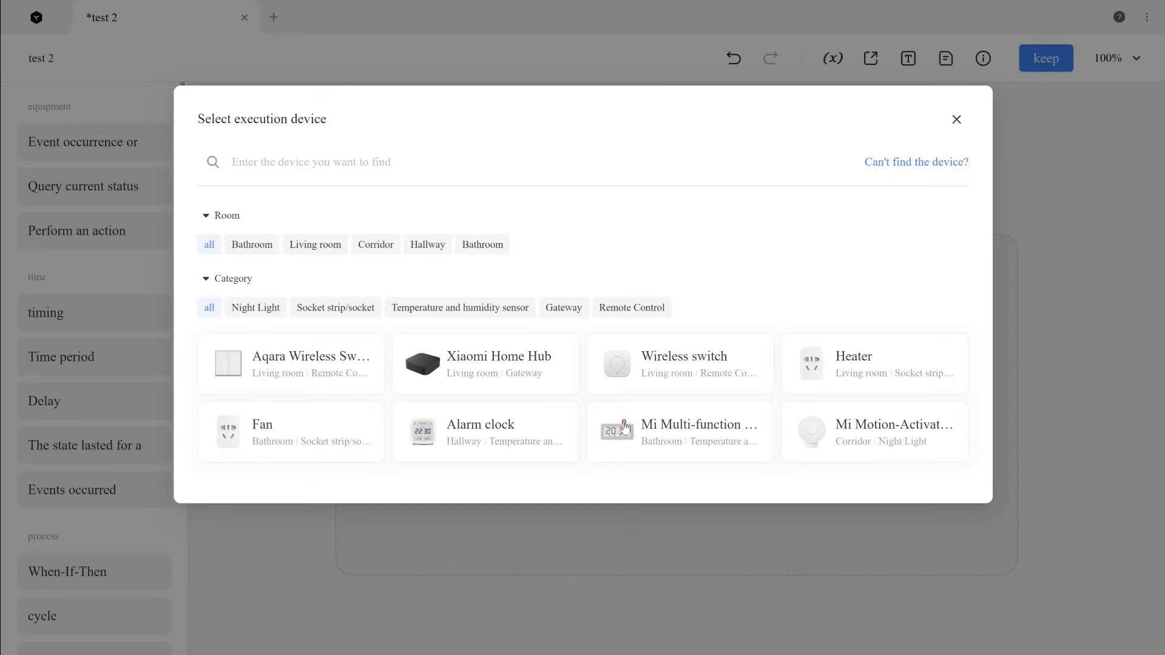
{"action": "left_click", "coordinate": [624, 427]}
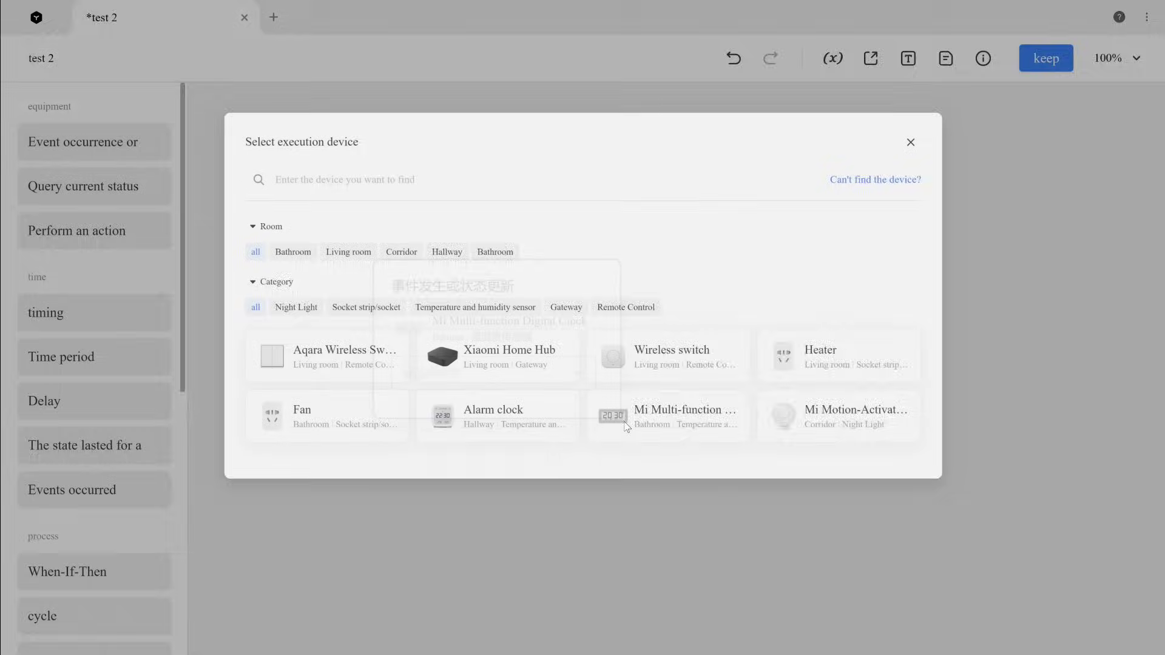
{"action": "left_click", "coordinate": [534, 373]}
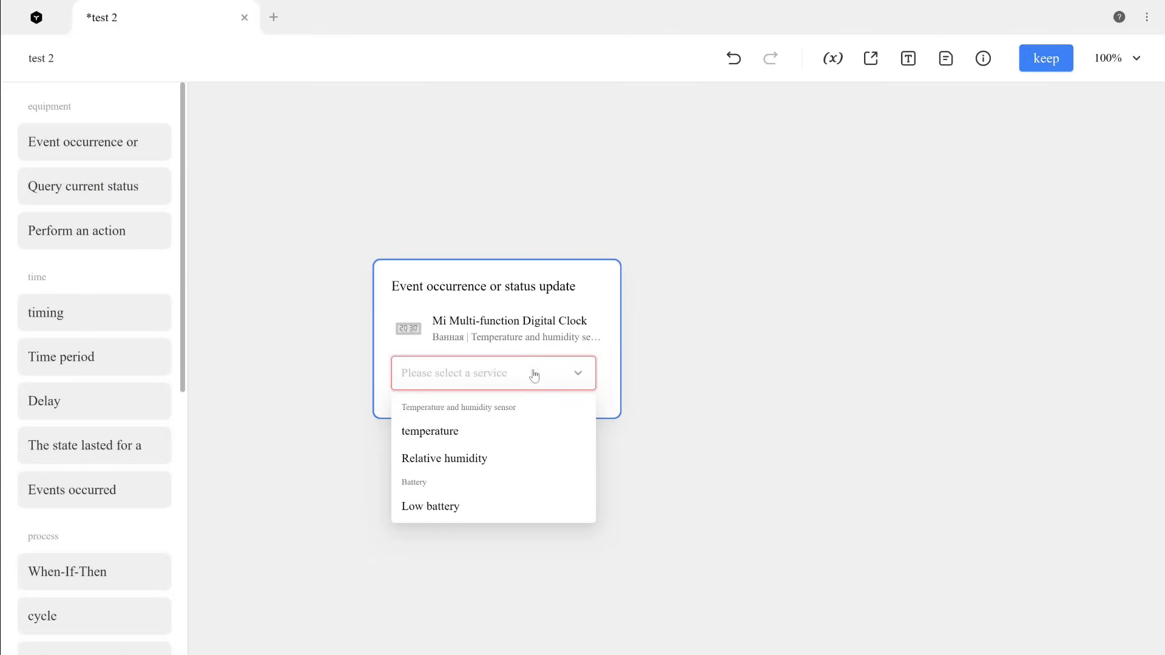
{"action": "left_click", "coordinate": [476, 458]}
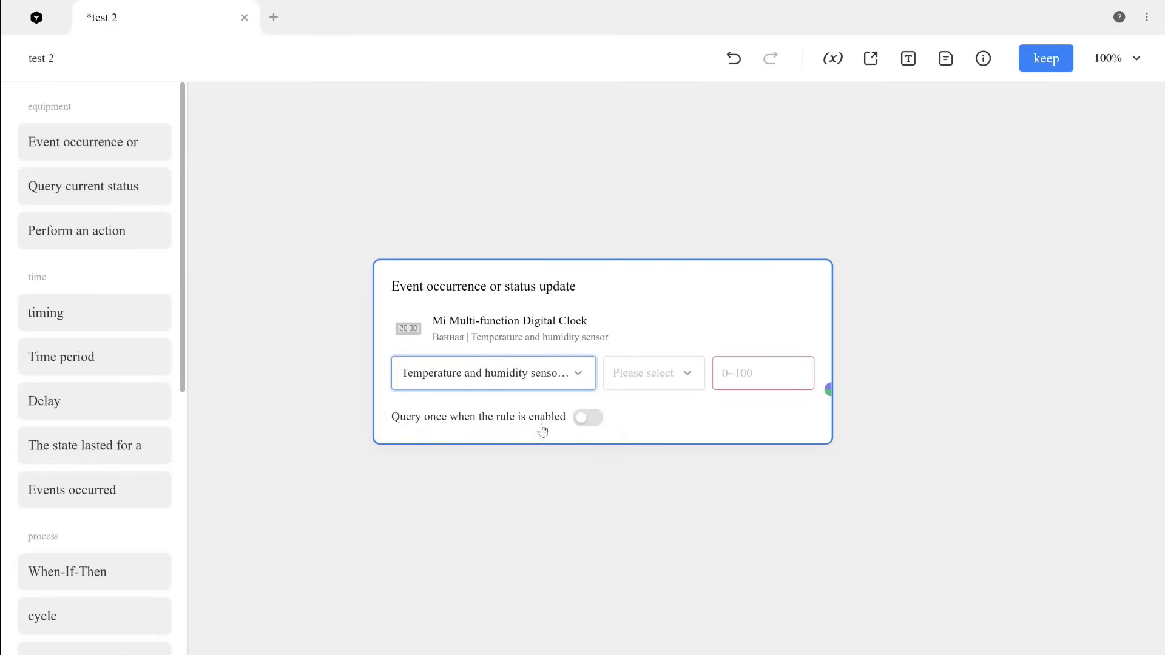
{"action": "left_click", "coordinate": [677, 379]}
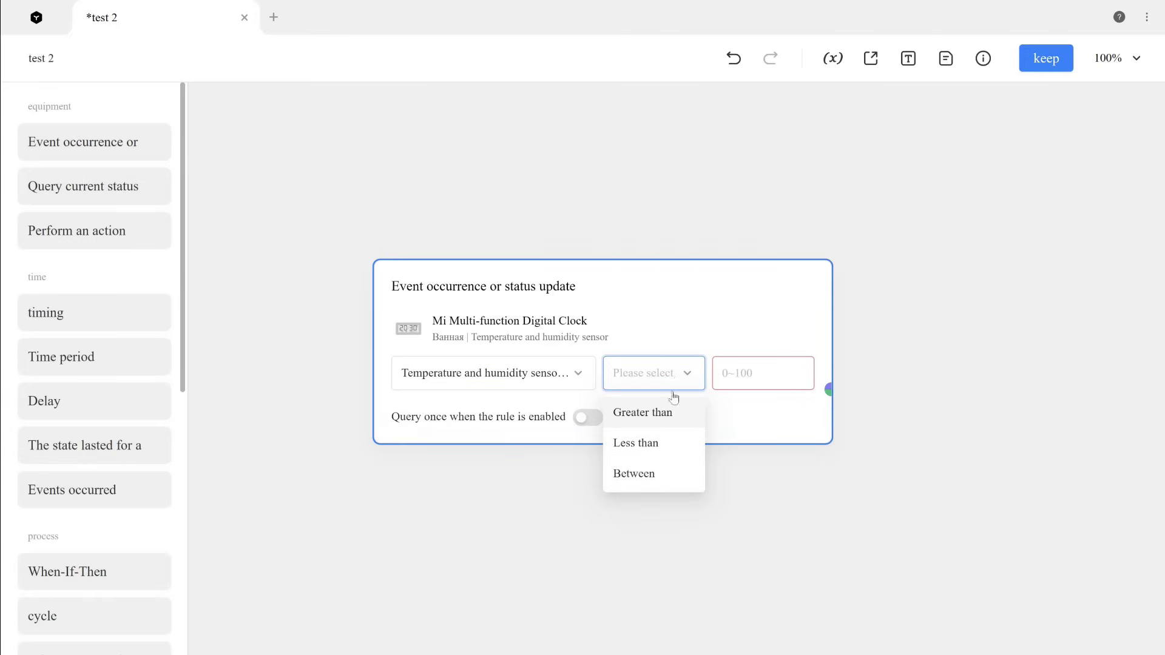
{"action": "left_click", "coordinate": [667, 416]}
{"action": "left_click", "coordinate": [741, 378]}
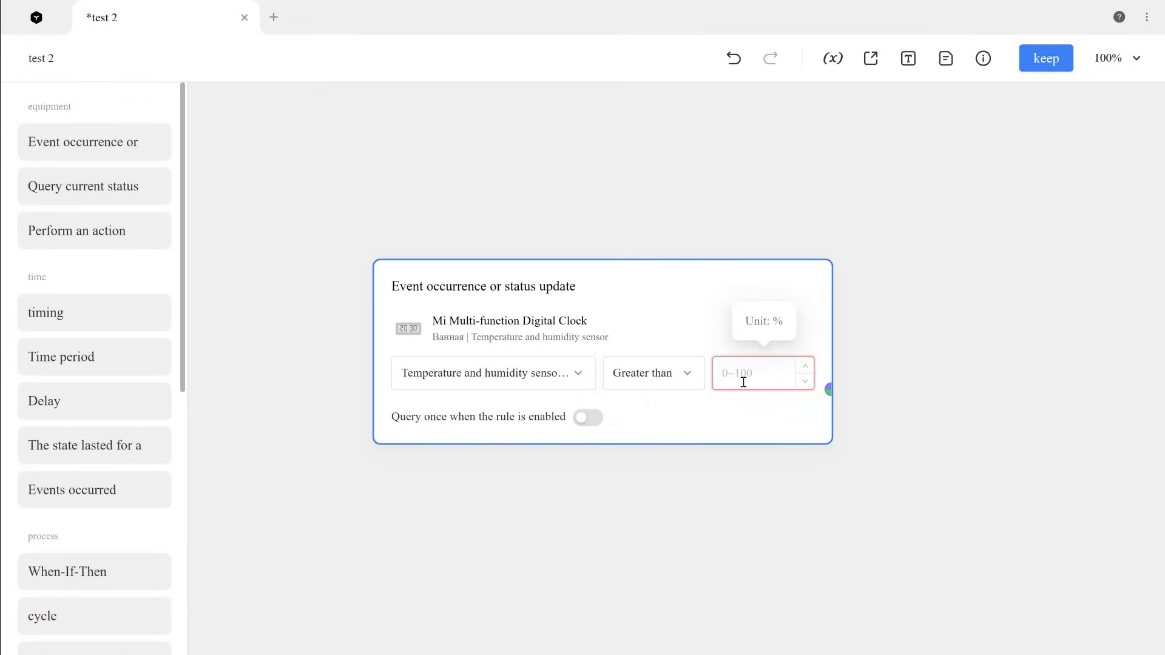
{"action": "type", "text": "75"}
{"action": "left_click_drag", "start_coordinate": [665, 309], "coordinate": [540, 184]}
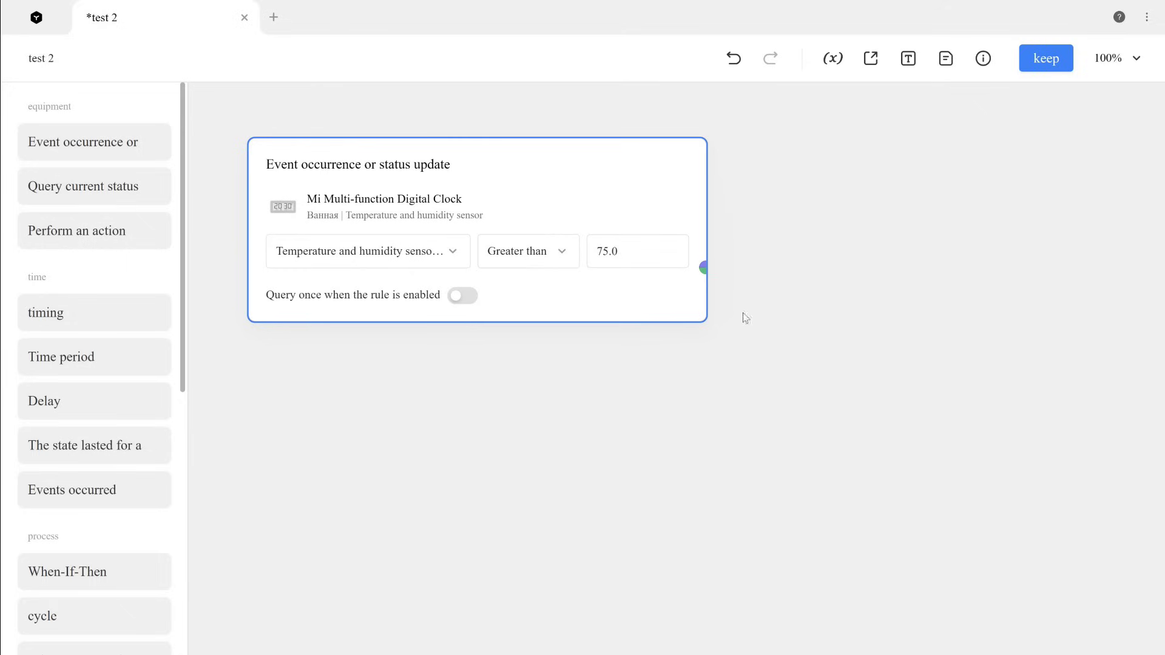
{"action": "left_click_drag", "start_coordinate": [88, 230], "coordinate": [777, 217]}
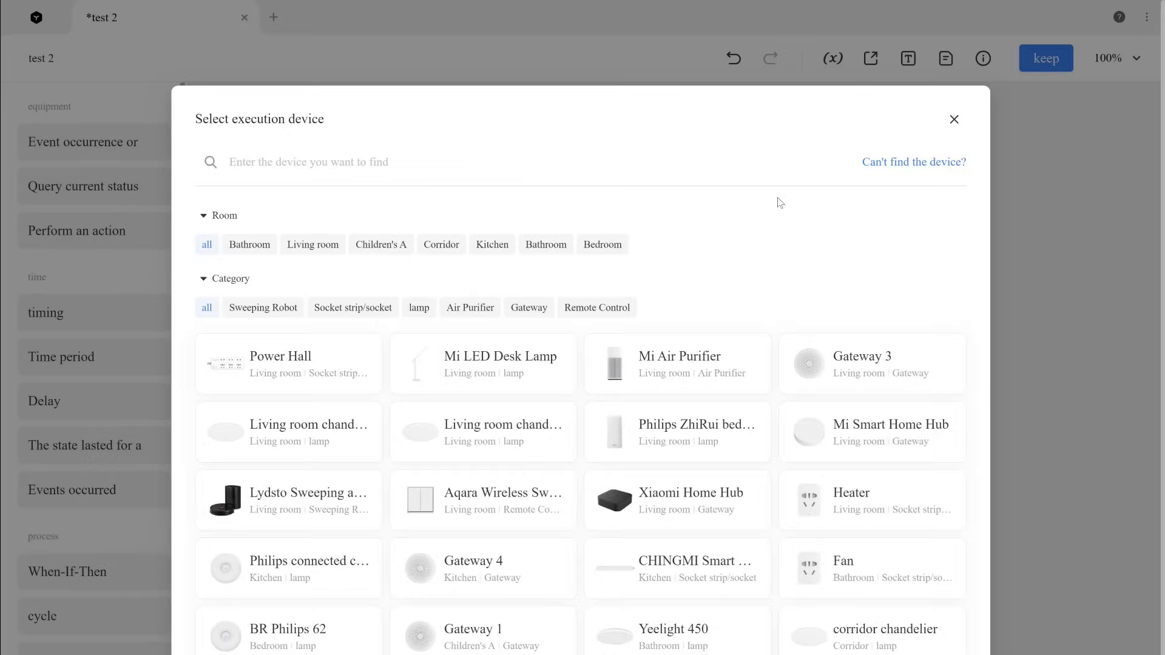
Step: Set the action to Fan Switch-Switch Open and connect the humidity trigger to it
{"action": "left_click", "coordinate": [861, 587]}
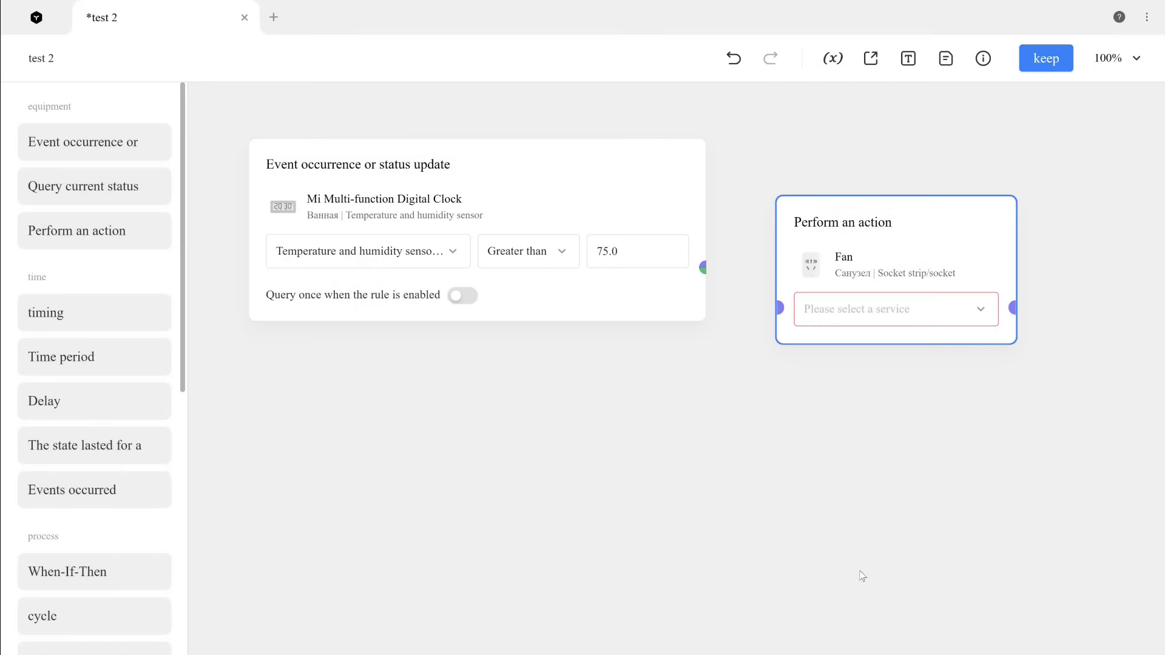
{"action": "left_click", "coordinate": [876, 312]}
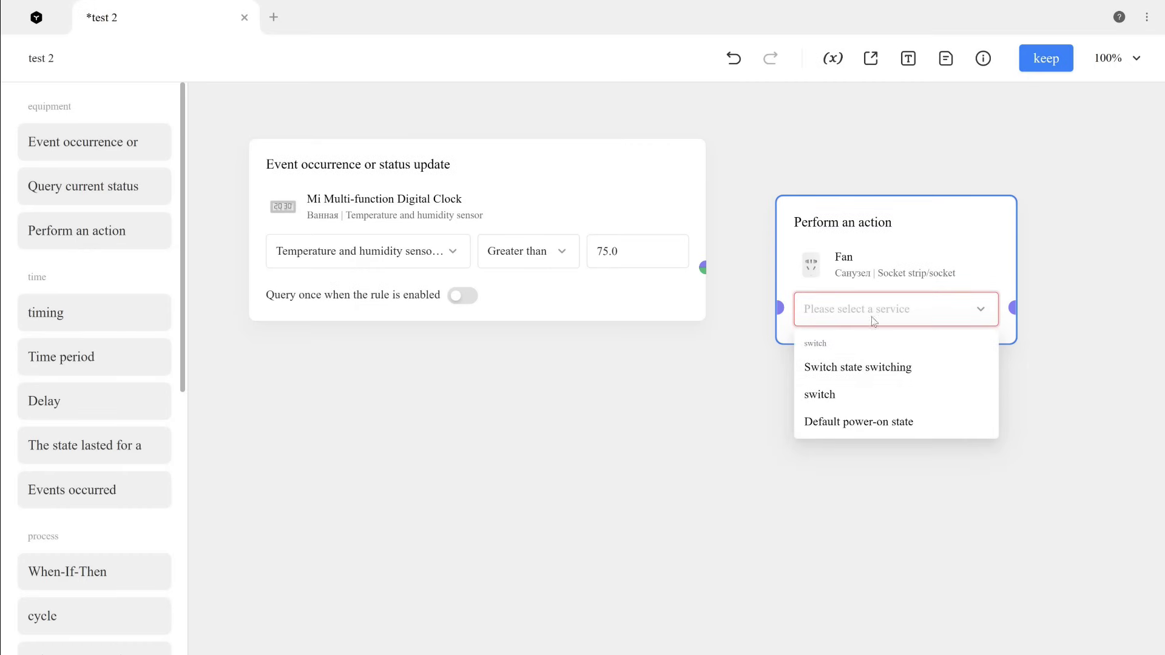
{"action": "left_click", "coordinate": [835, 395]}
{"action": "left_click", "coordinate": [1053, 308]}
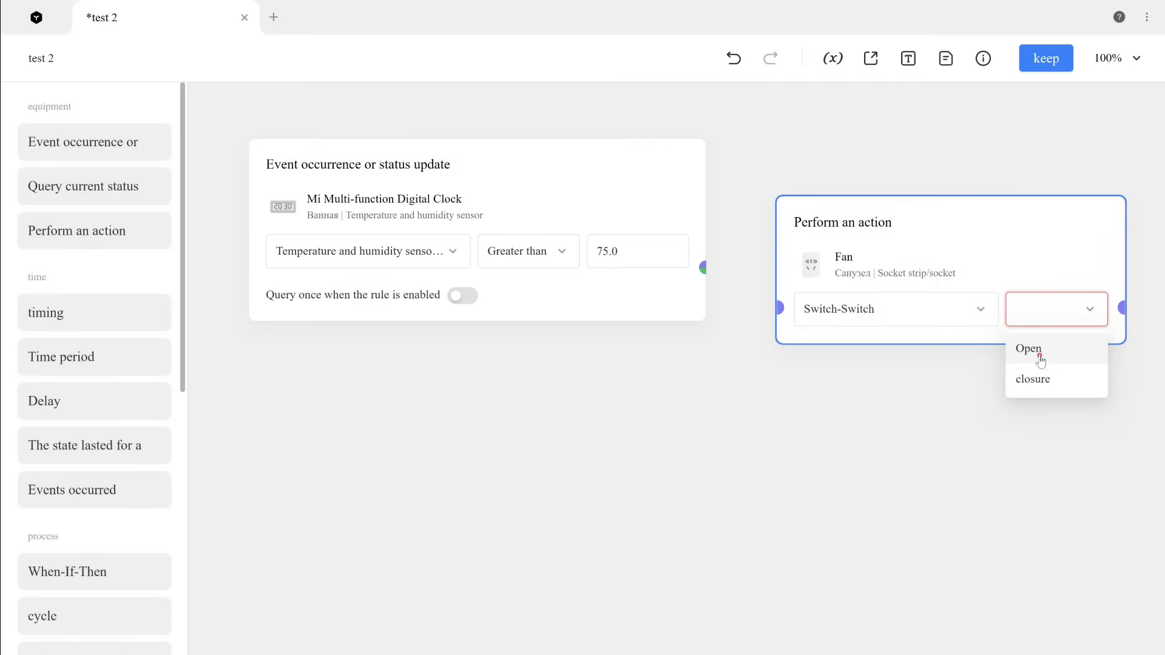
{"action": "left_click", "coordinate": [1030, 350]}
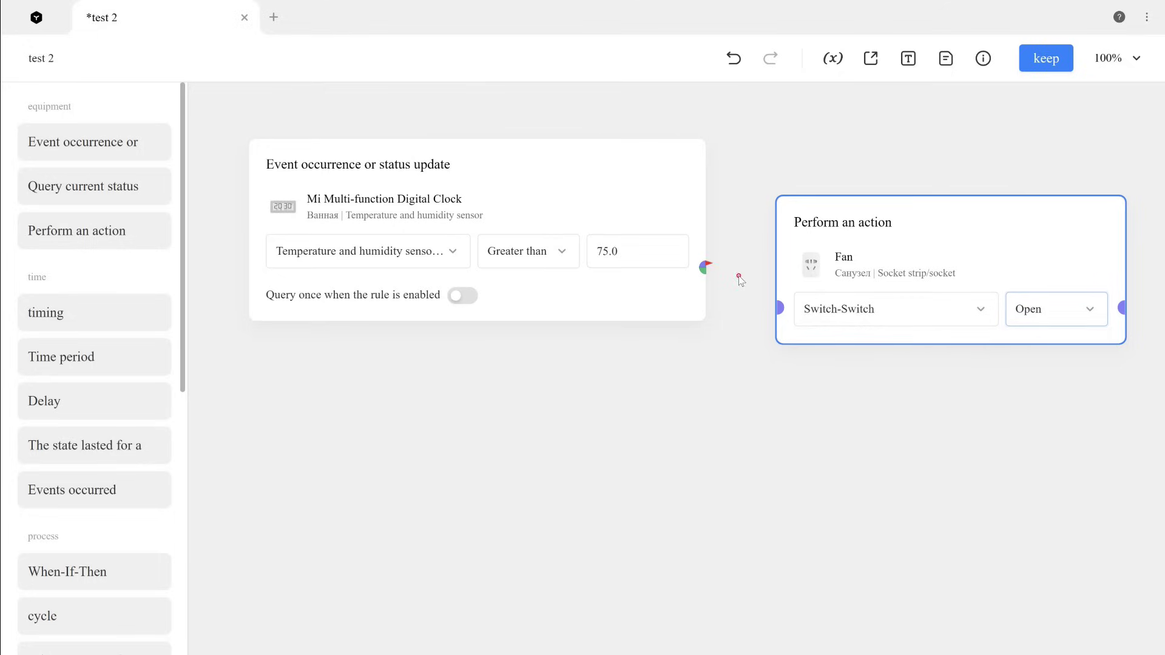
{"action": "left_click_drag", "start_coordinate": [705, 269], "coordinate": [779, 309]}
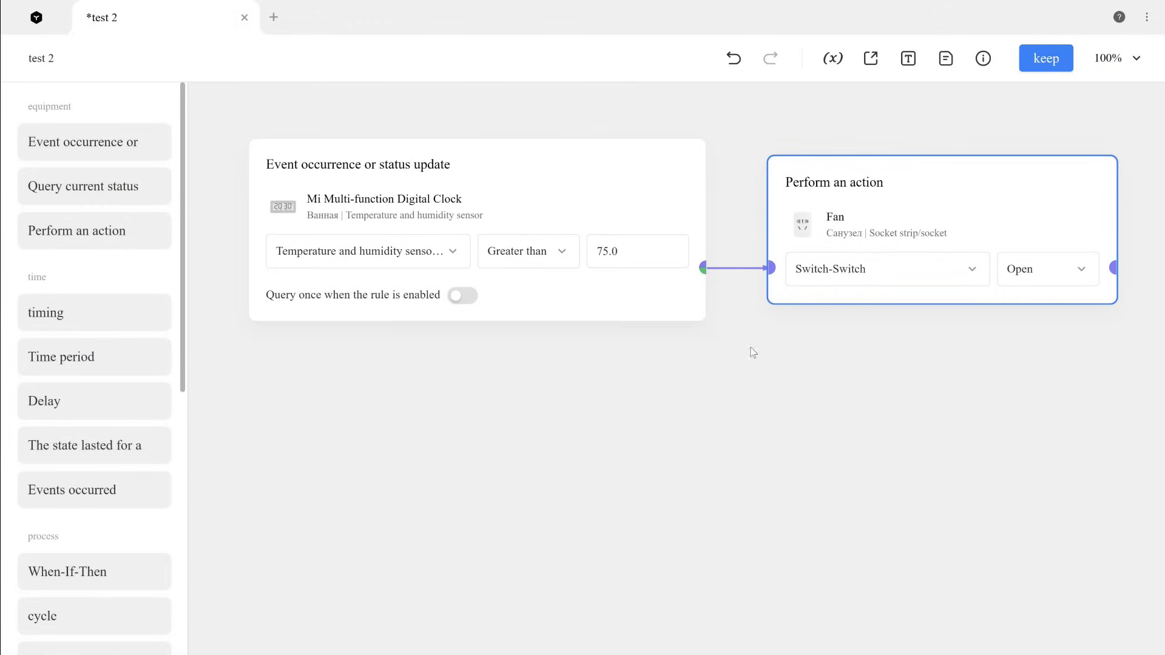
{"action": "mouse_move", "coordinate": [94, 142]}
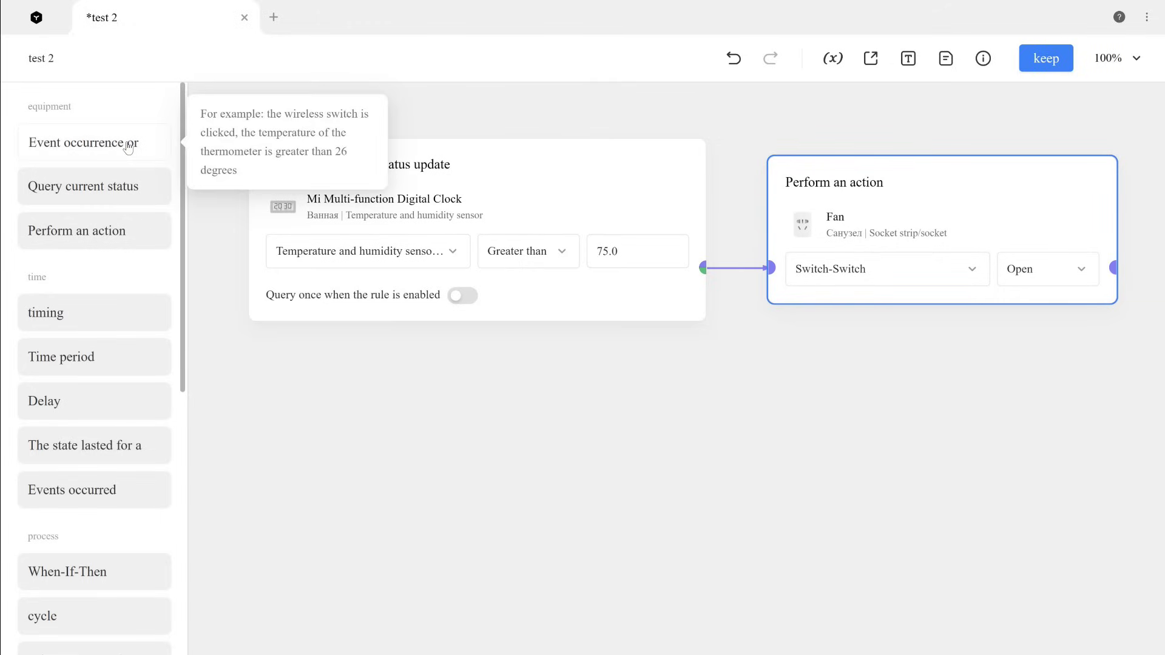
Step: Add a second clock trigger on relative humidity less than 60 below the first
{"action": "left_click_drag", "start_coordinate": [128, 148], "coordinate": [377, 429]}
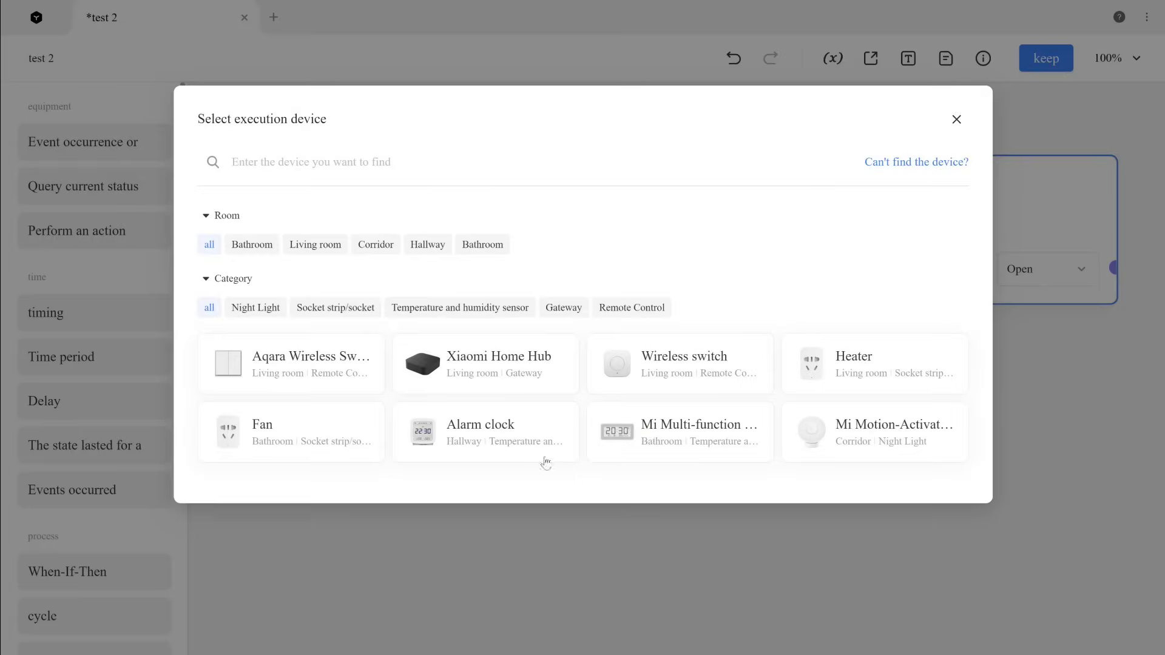
{"action": "left_click", "coordinate": [650, 436]}
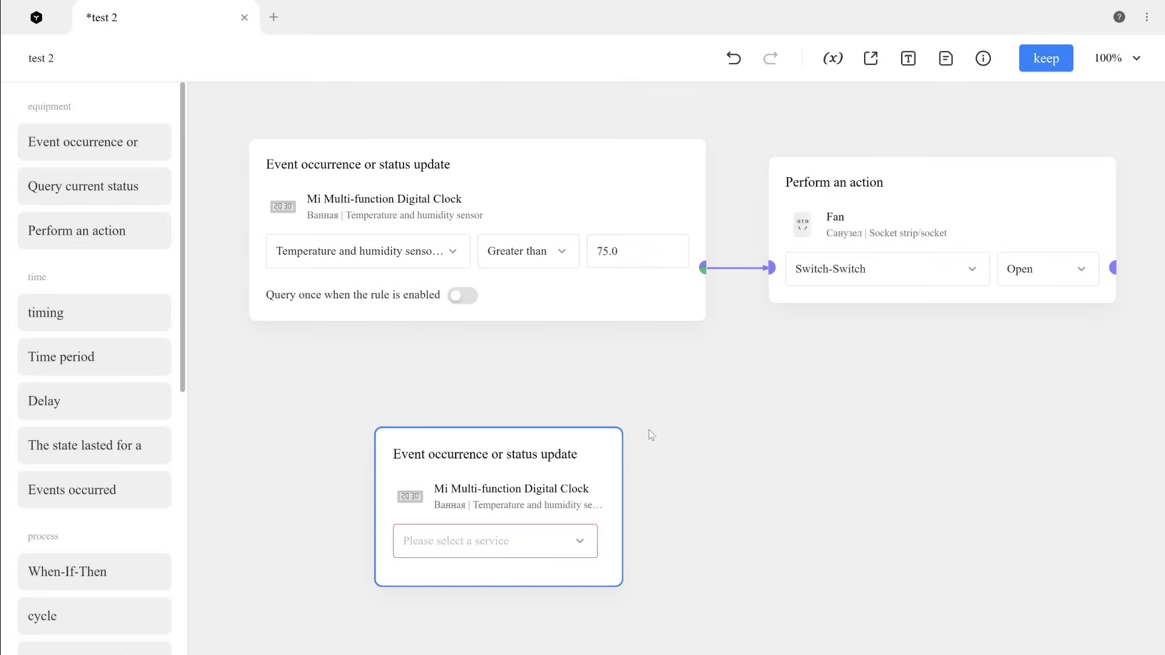
{"action": "left_click", "coordinate": [504, 543]}
{"action": "left_click", "coordinate": [456, 626]}
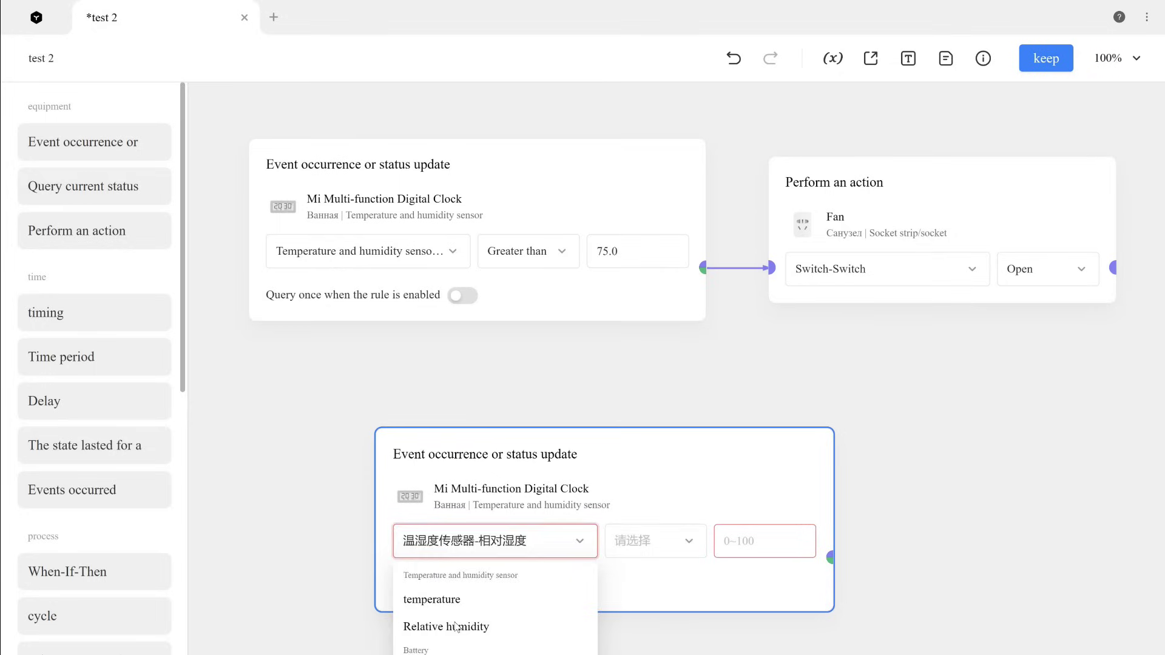
{"action": "left_click", "coordinate": [660, 542]}
{"action": "left_click", "coordinate": [652, 609]}
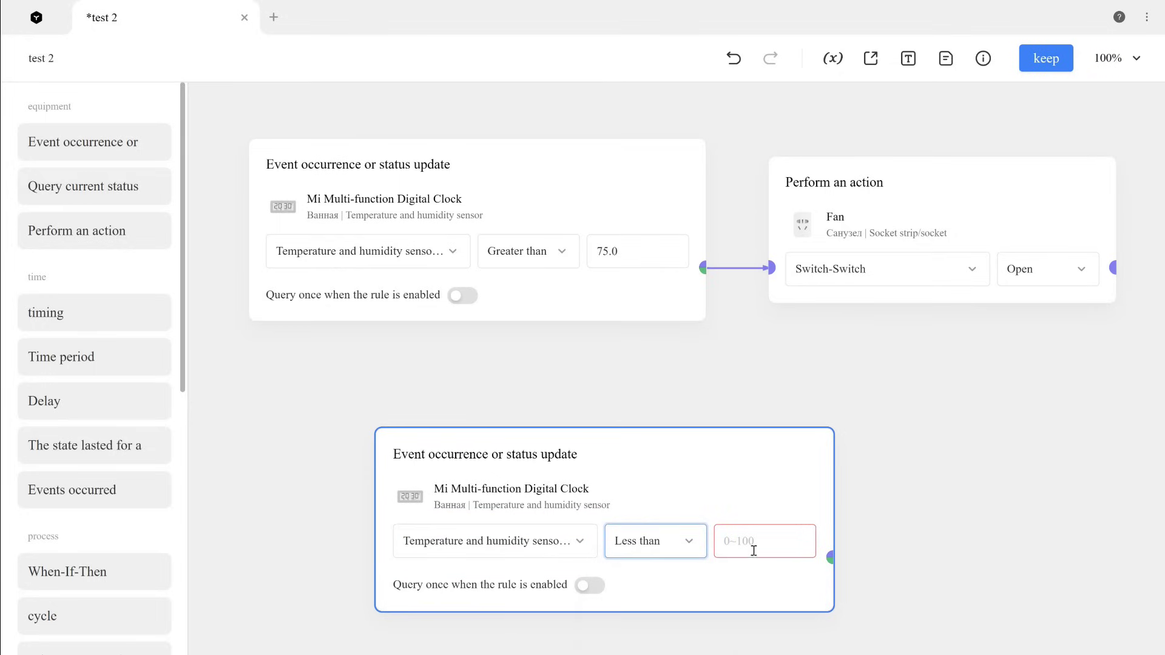
{"action": "left_click", "coordinate": [752, 549]}
{"action": "type", "text": "60"}
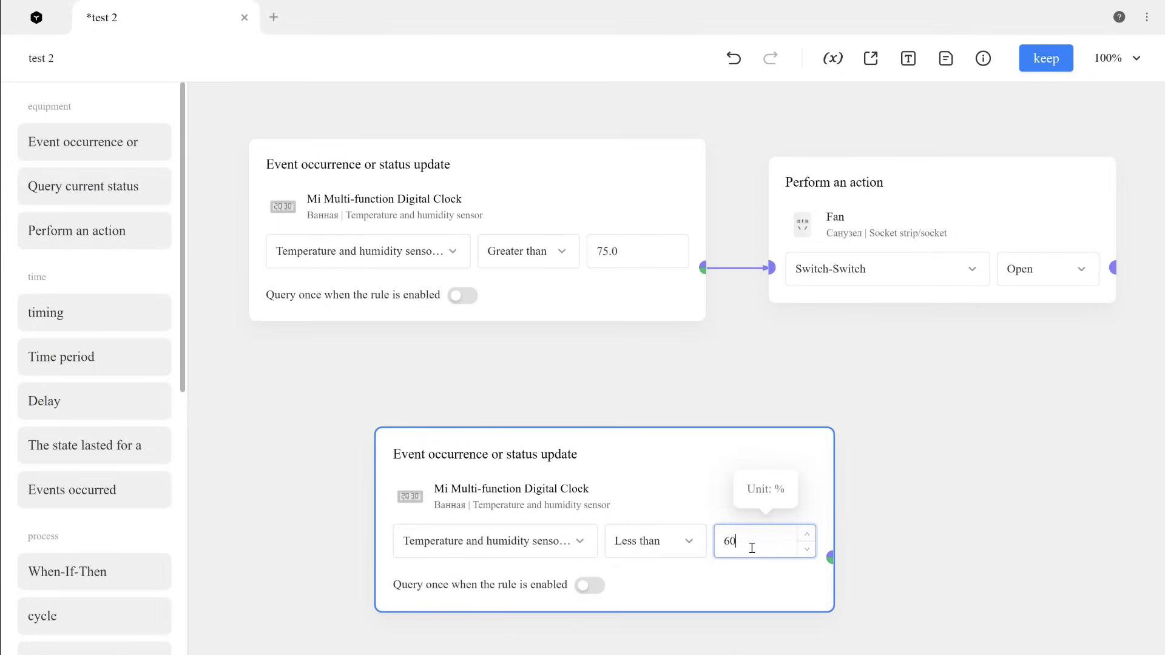
{"action": "left_click_drag", "start_coordinate": [643, 474], "coordinate": [520, 381]}
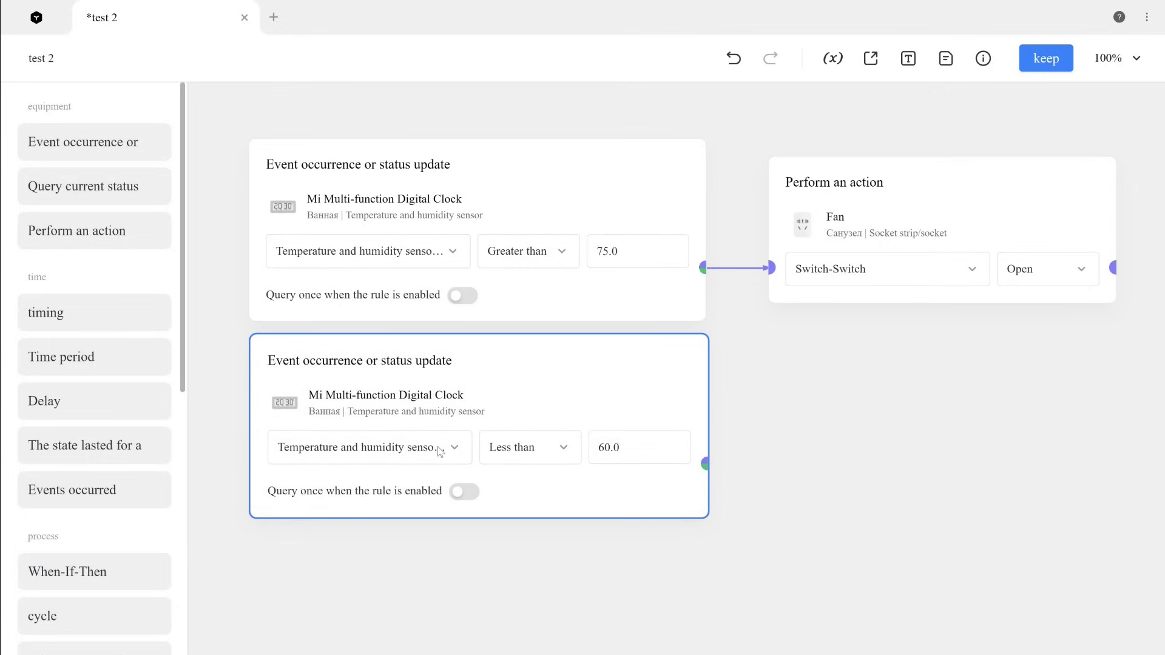
{"action": "mouse_move", "coordinate": [88, 444]}
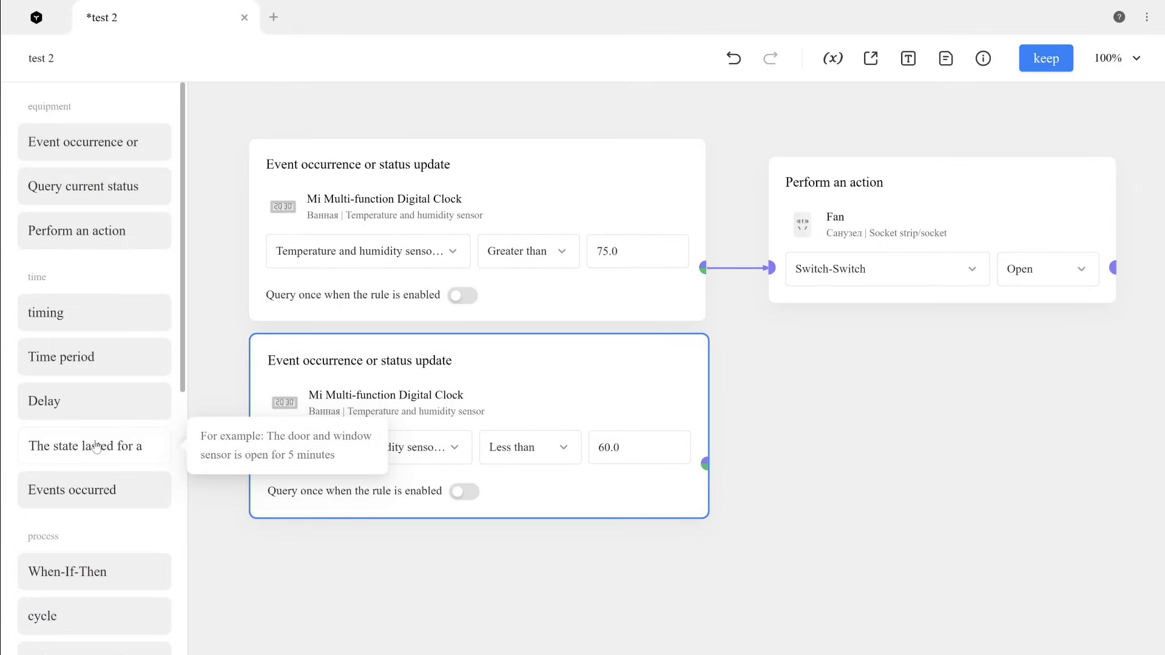
Step: Add a state-lasted 30 Second step fed by the low-humidity trigger
{"action": "left_click_drag", "start_coordinate": [96, 445], "coordinate": [779, 374]}
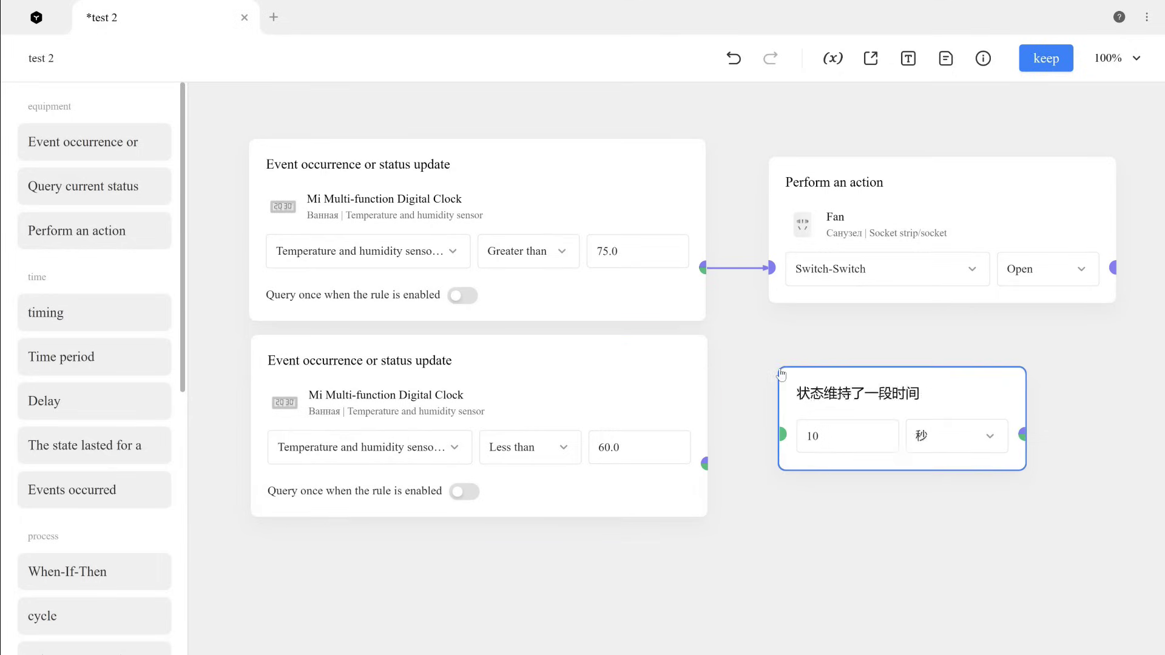
{"action": "left_click_drag", "start_coordinate": [828, 435], "coordinate": [805, 435]}
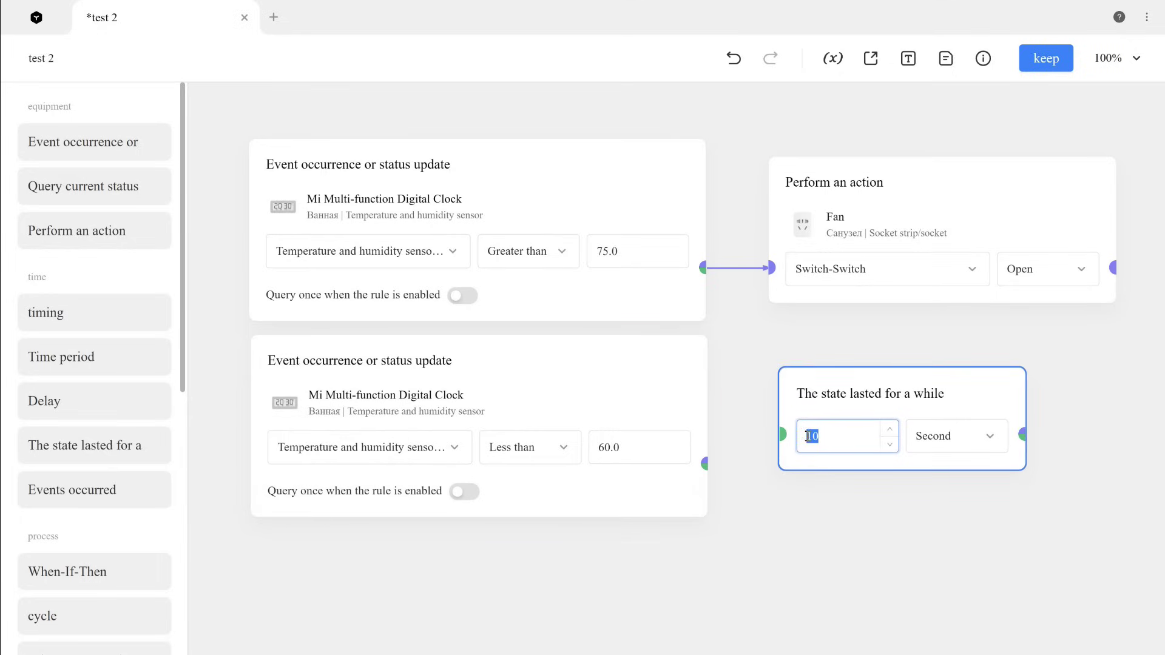
{"action": "type", "text": "30"}
{"action": "left_click_drag", "start_coordinate": [843, 399], "coordinate": [803, 353]}
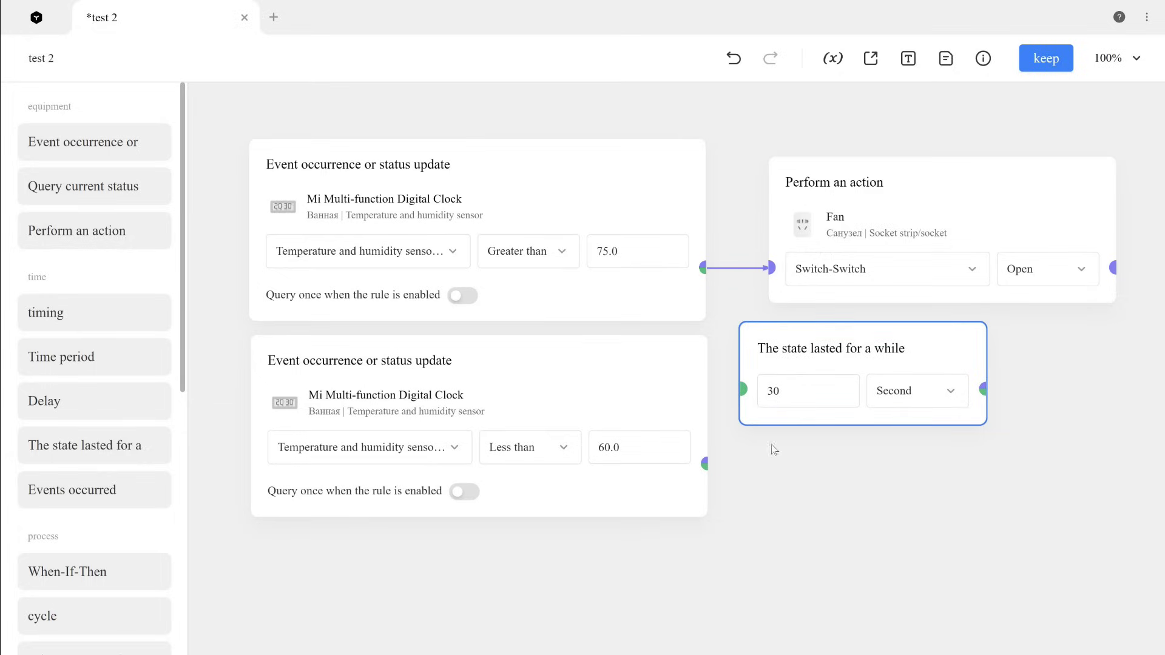
{"action": "left_click_drag", "start_coordinate": [706, 473], "coordinate": [741, 400]}
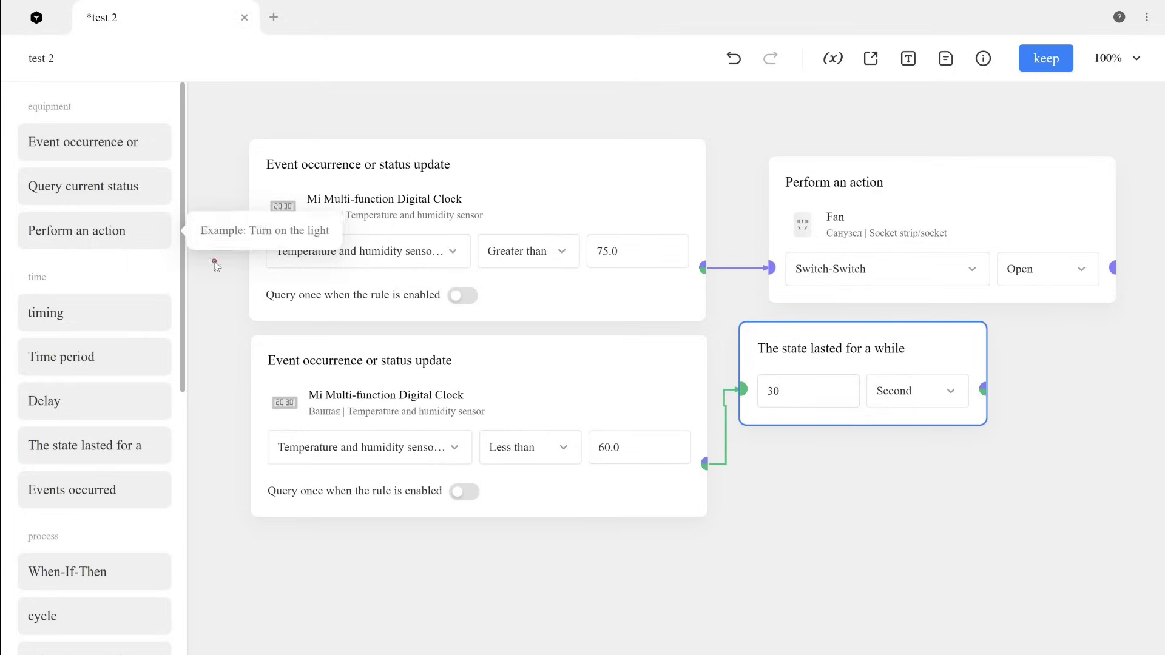
Step: Add a Fan Switch closure action after the duration step and save test 2
{"action": "mouse_move", "coordinate": [100, 232]}
{"action": "left_mouse_down"}
{"action": "mouse_move", "coordinate": [901, 509]}
{"action": "mouse_move", "coordinate": [857, 501]}
{"action": "left_mouse_up"}
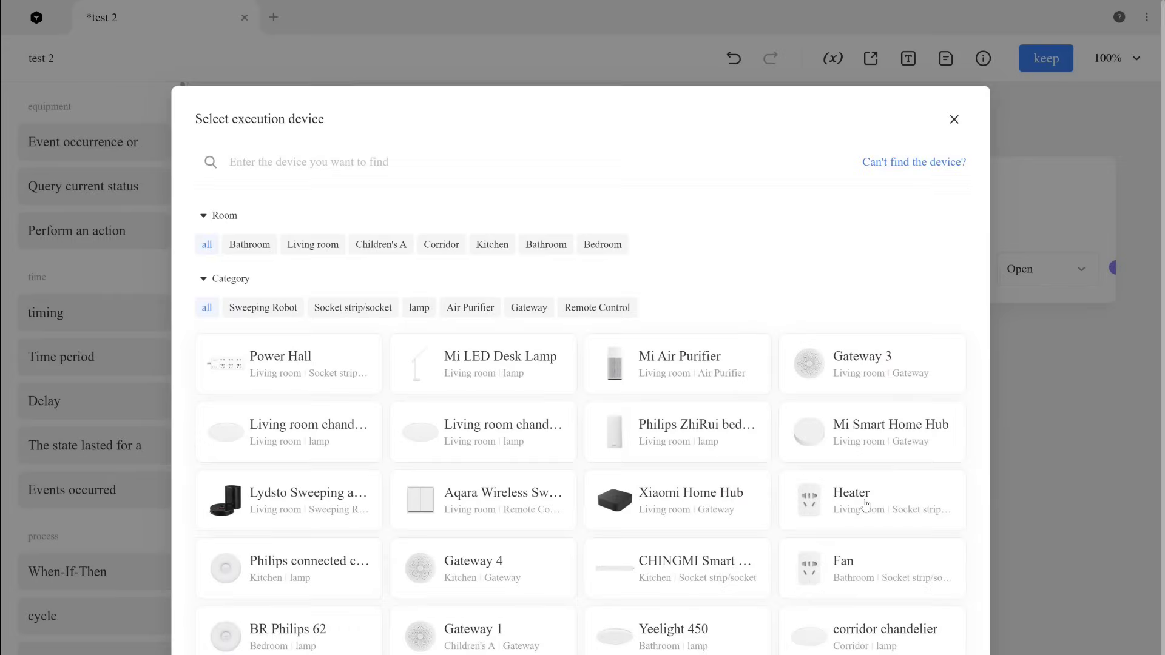
{"action": "left_click", "coordinate": [856, 566]}
{"action": "left_click", "coordinate": [970, 610]}
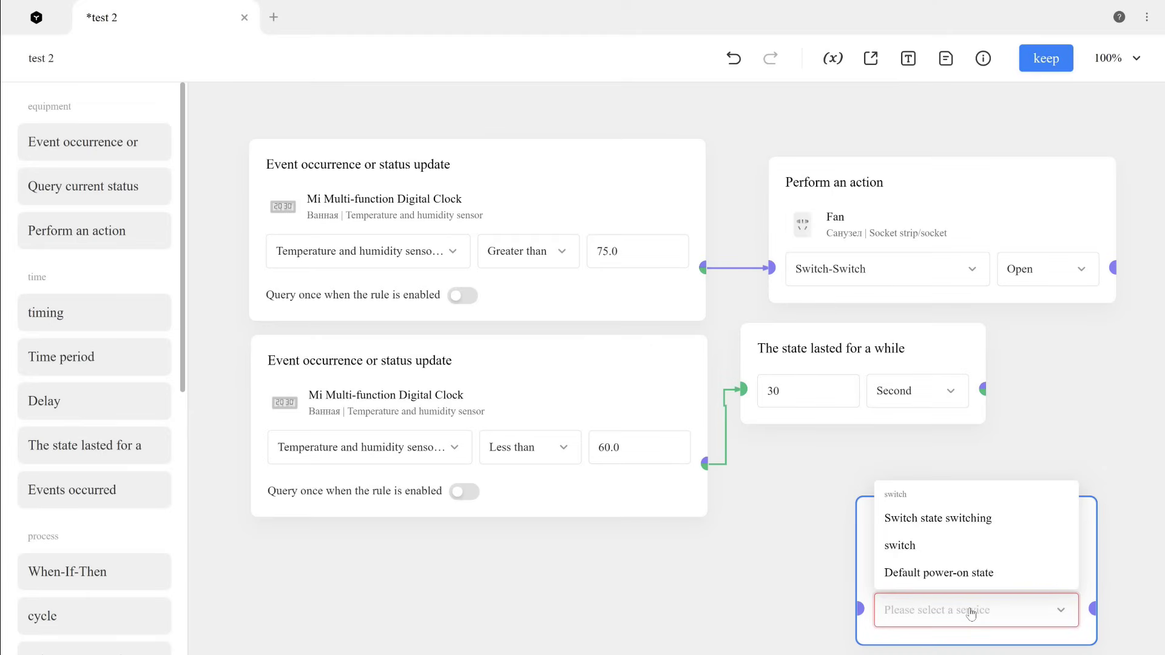
{"action": "left_click", "coordinate": [901, 546]}
{"action": "left_click_drag", "start_coordinate": [970, 500], "coordinate": [931, 461]}
{"action": "left_click", "coordinate": [1042, 558]}
{"action": "left_click", "coordinate": [1014, 622]}
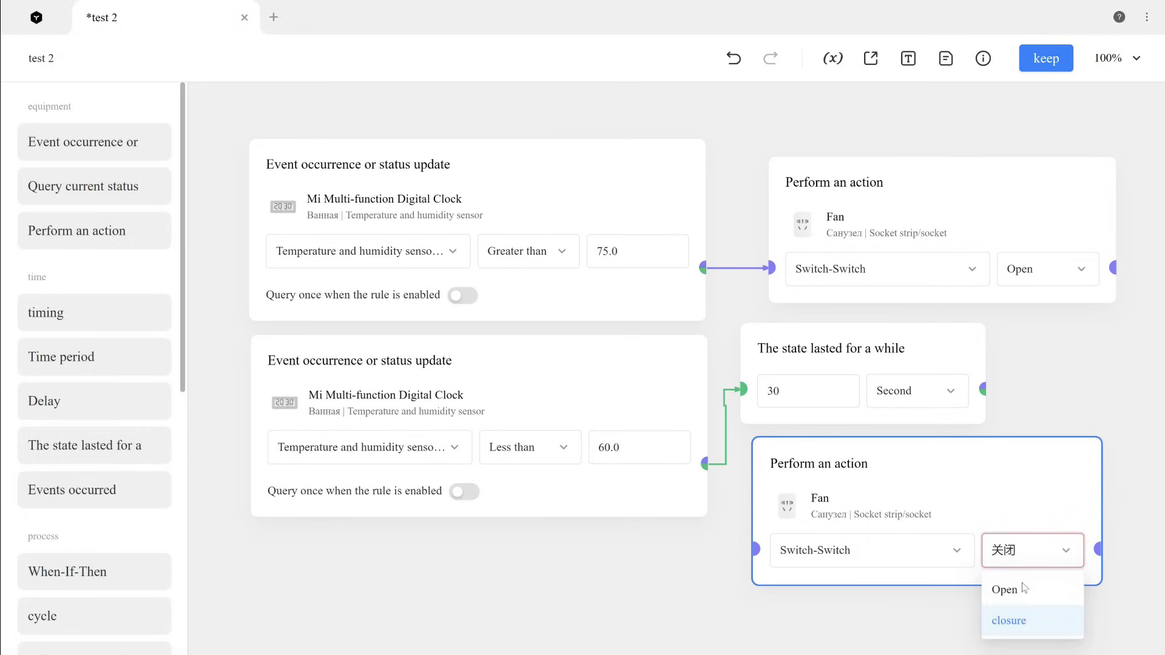
{"action": "left_click_drag", "start_coordinate": [984, 390], "coordinate": [758, 482]}
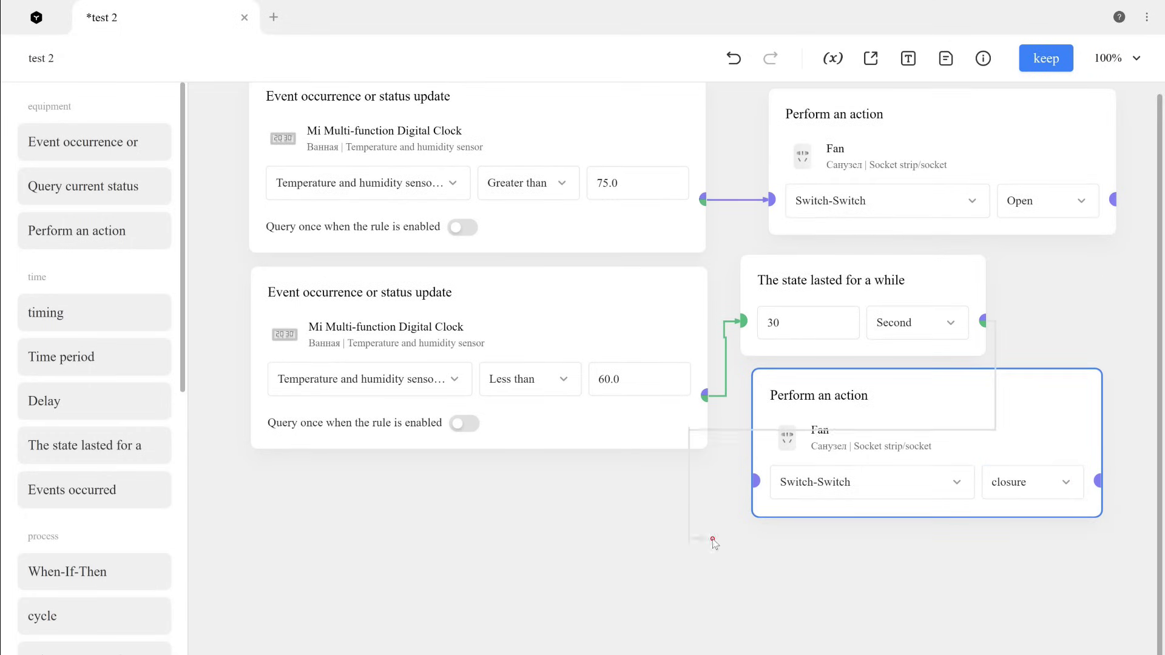
{"action": "scroll", "coordinate": [1050, 328], "scroll_direction": "up", "scroll_amount": 5}
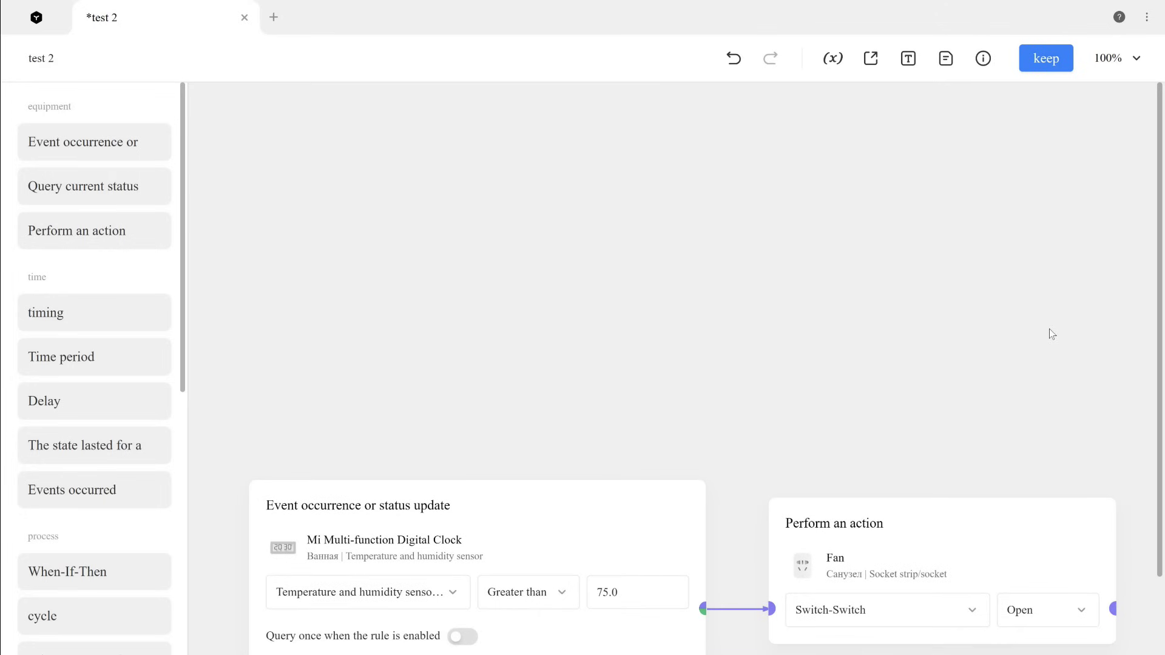
{"action": "scroll", "coordinate": [1049, 328], "scroll_direction": "down", "scroll_amount": 5}
{"action": "scroll", "coordinate": [1049, 342], "scroll_direction": "up", "scroll_amount": 1}
{"action": "scroll", "coordinate": [1156, 346], "scroll_direction": "up", "scroll_amount": 1}
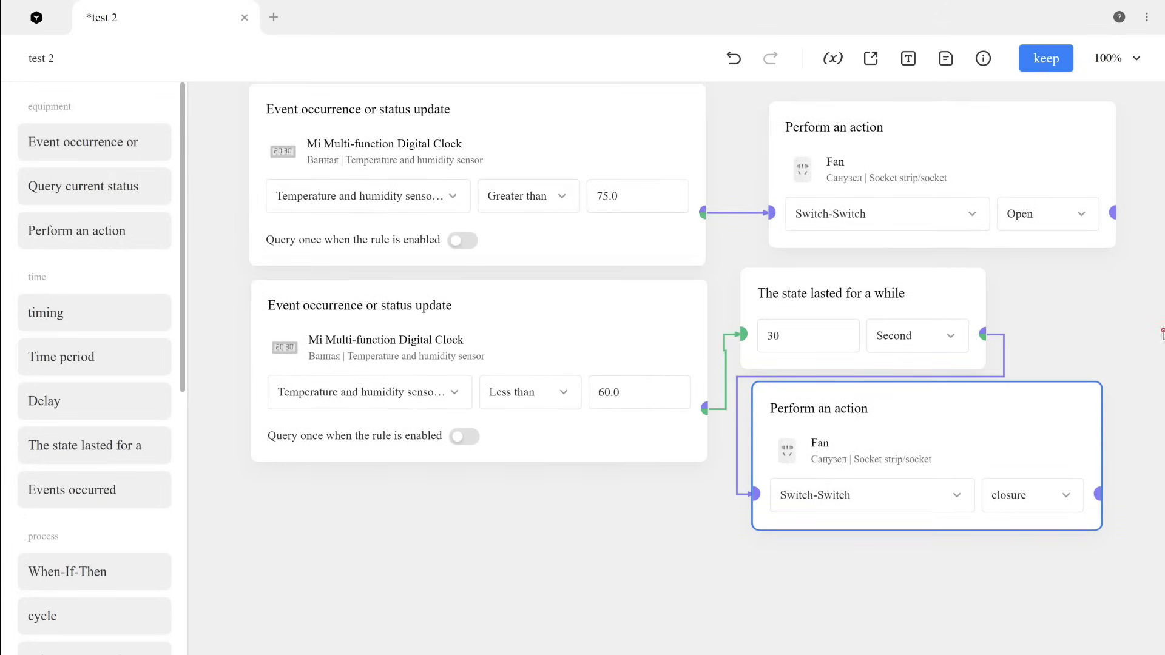
{"action": "left_click", "coordinate": [1038, 63]}
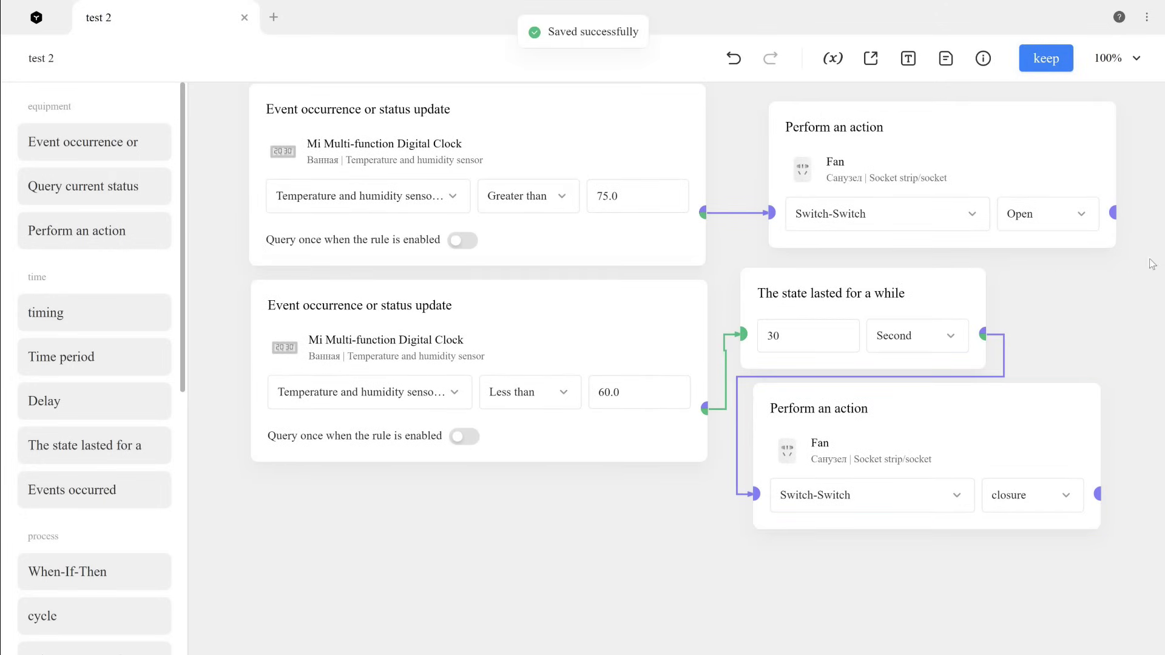
{"action": "scroll", "coordinate": [1138, 264], "scroll_direction": "up", "scroll_amount": 5}
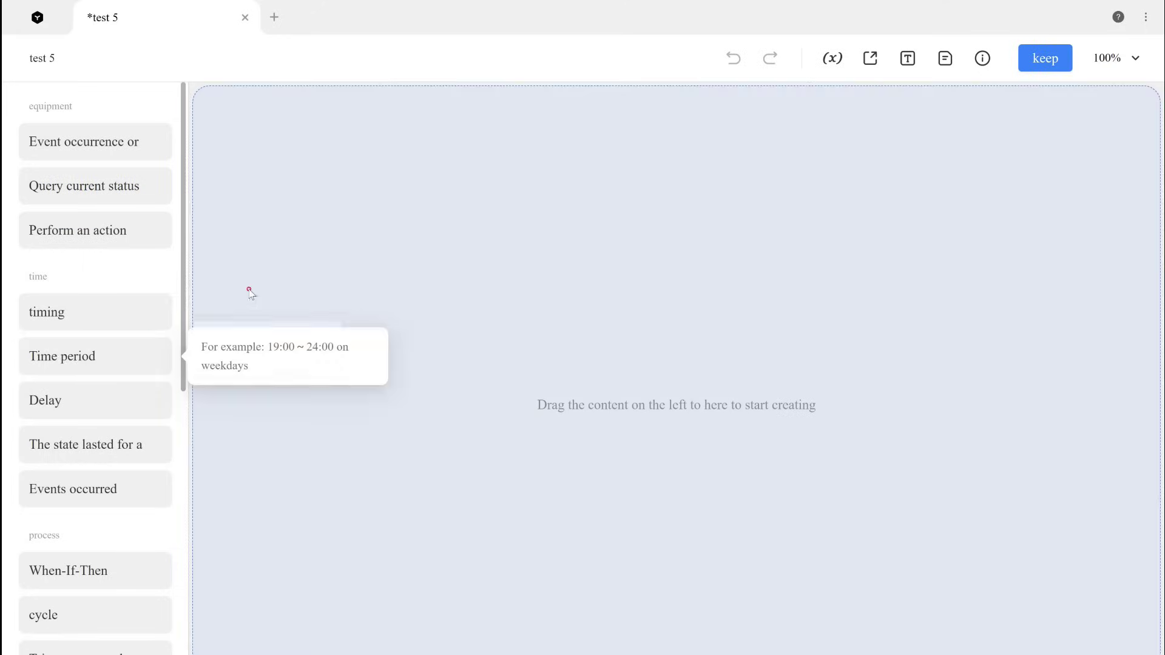
Step: Add a Time period block and a Query-the-device-and-assign node to test 5
{"action": "mouse_move", "coordinate": [79, 357]}
{"action": "left_mouse_down"}
{"action": "mouse_move", "coordinate": [281, 200]}
{"action": "mouse_move", "coordinate": [273, 189]}
{"action": "left_mouse_up"}
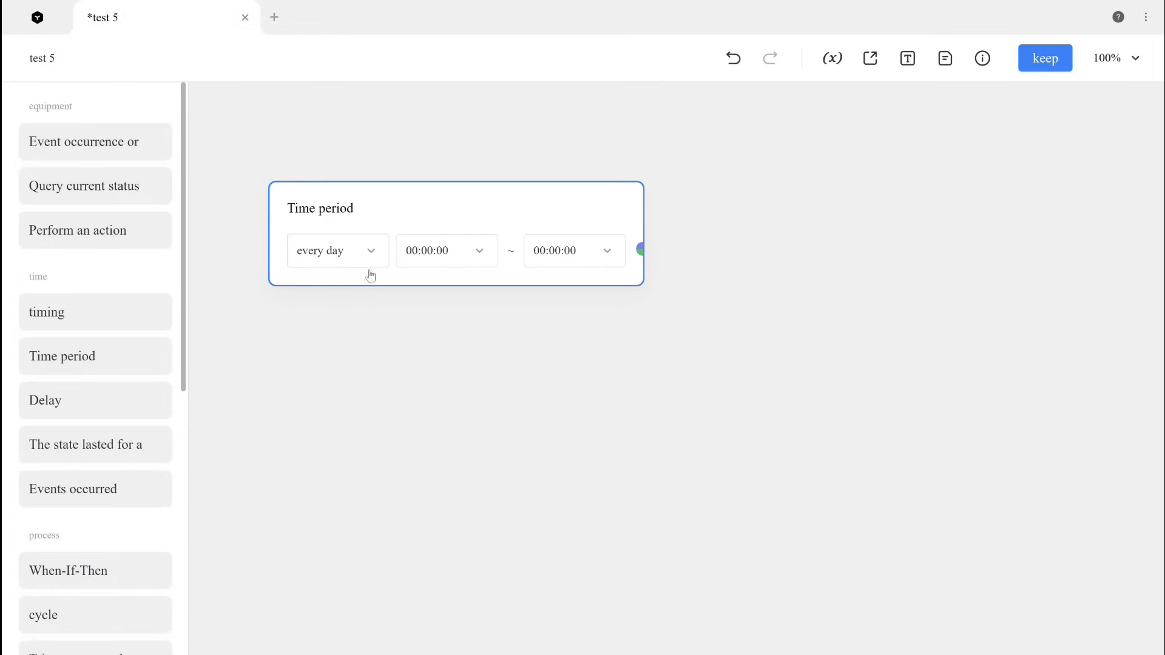
{"action": "left_click_drag", "start_coordinate": [431, 208], "coordinate": [390, 176]}
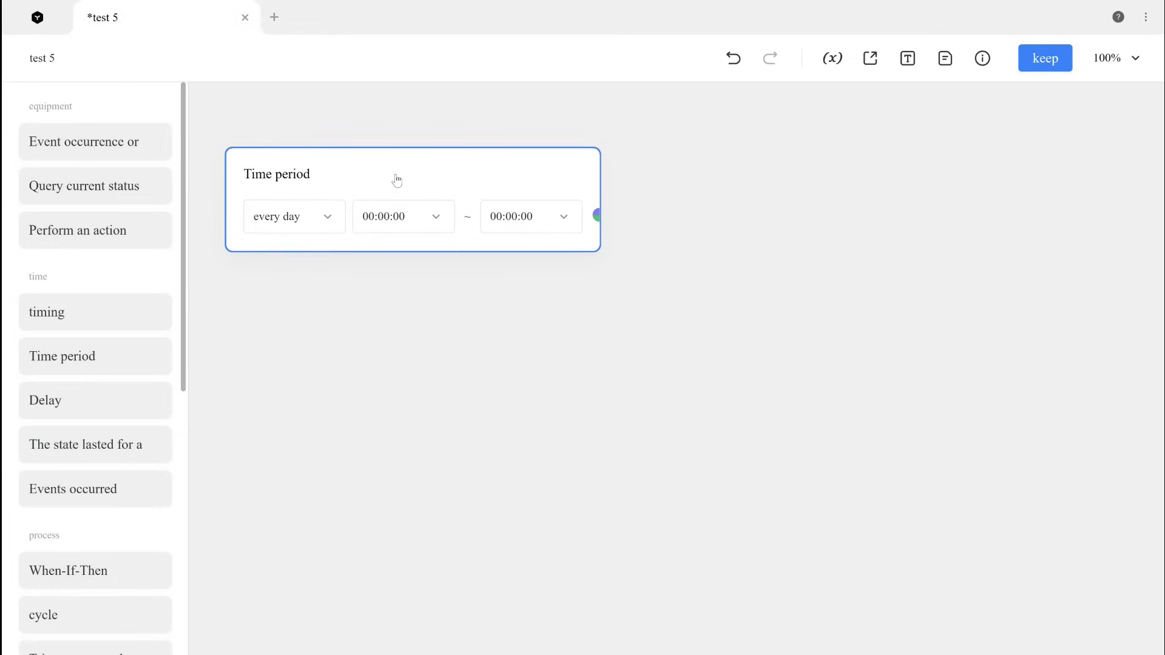
{"action": "left_click_drag", "start_coordinate": [184, 178], "coordinate": [179, 346]}
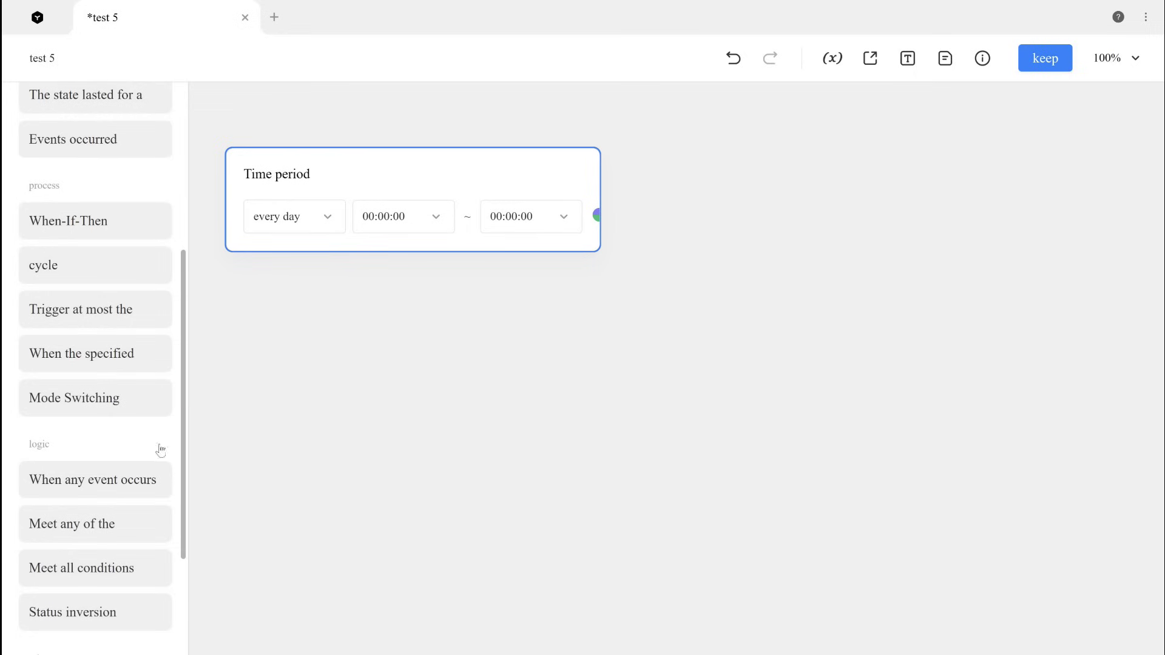
{"action": "scroll", "coordinate": [161, 447], "scroll_direction": "down", "scroll_amount": 4}
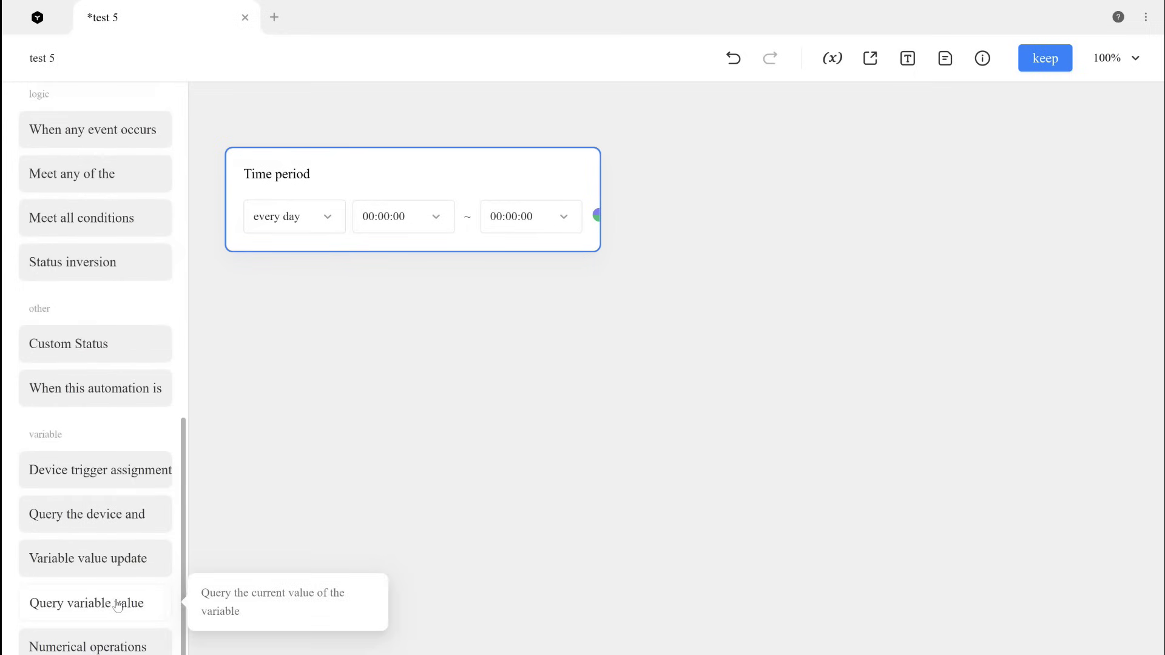
{"action": "left_click_drag", "start_coordinate": [123, 515], "coordinate": [632, 358]}
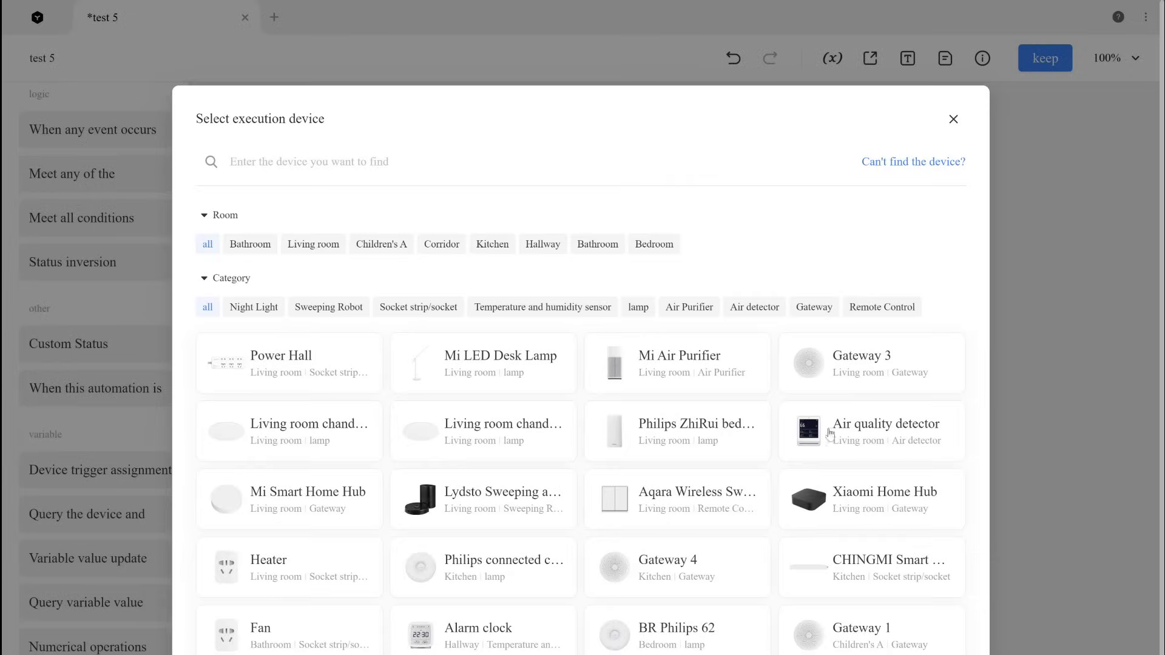
Step: Query the Air quality detector's CO2 concentration into variable CO2, fed by the Time period
{"action": "left_click", "coordinate": [830, 436]}
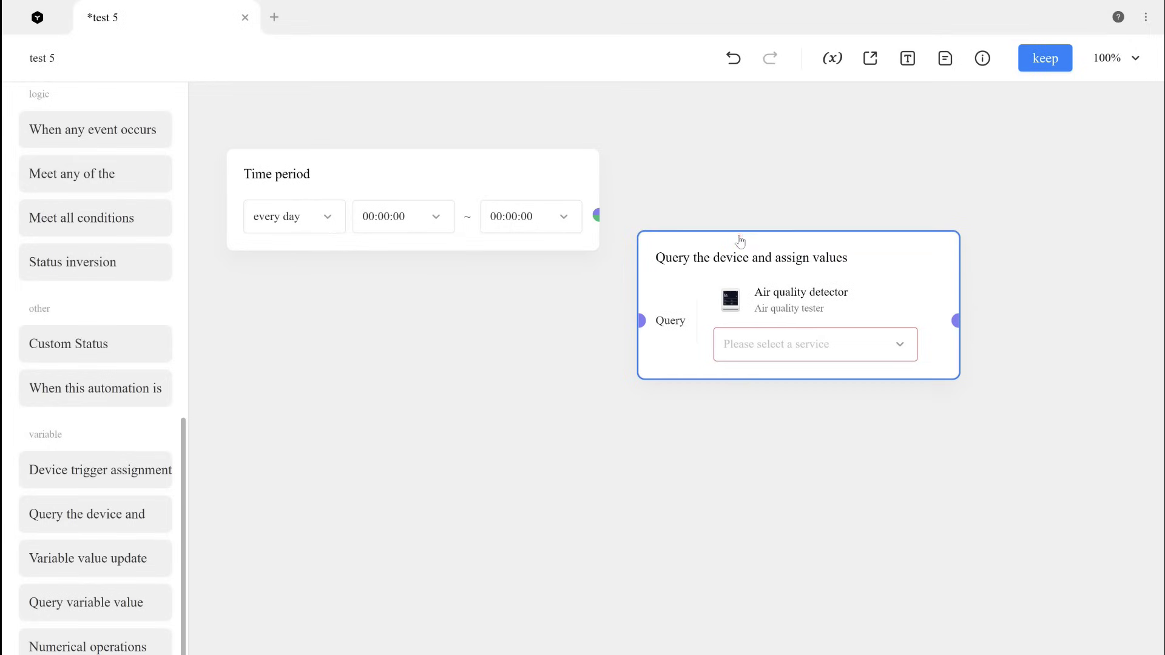
{"action": "left_click_drag", "start_coordinate": [598, 216], "coordinate": [641, 324]}
{"action": "left_click", "coordinate": [765, 348]}
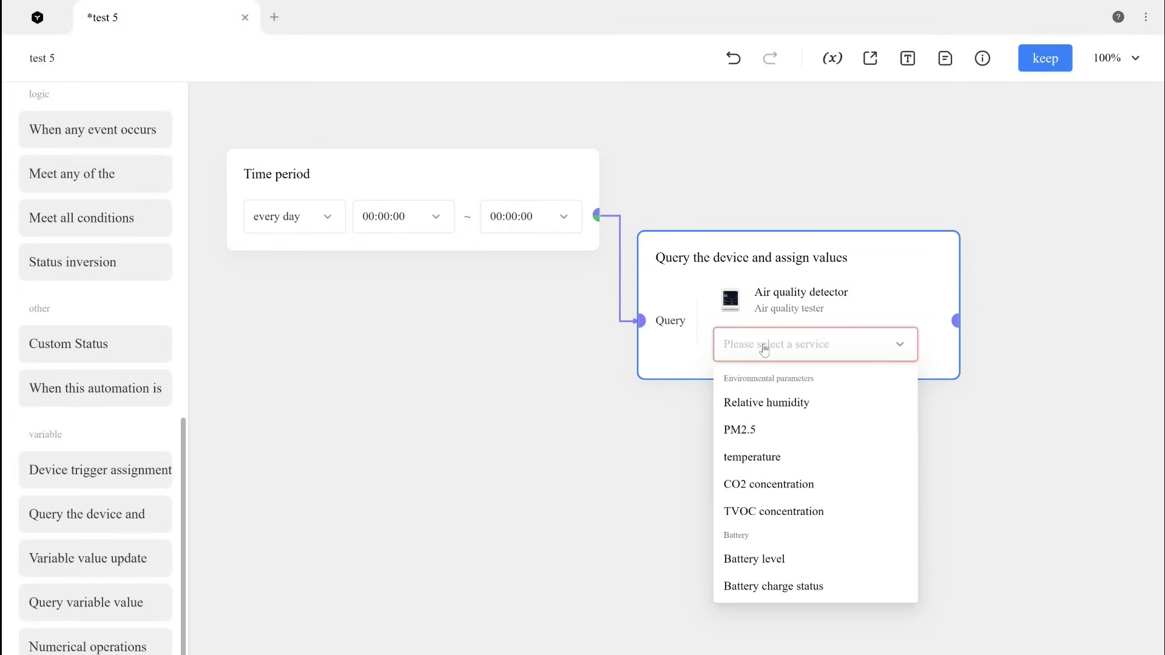
{"action": "left_click", "coordinate": [774, 485]}
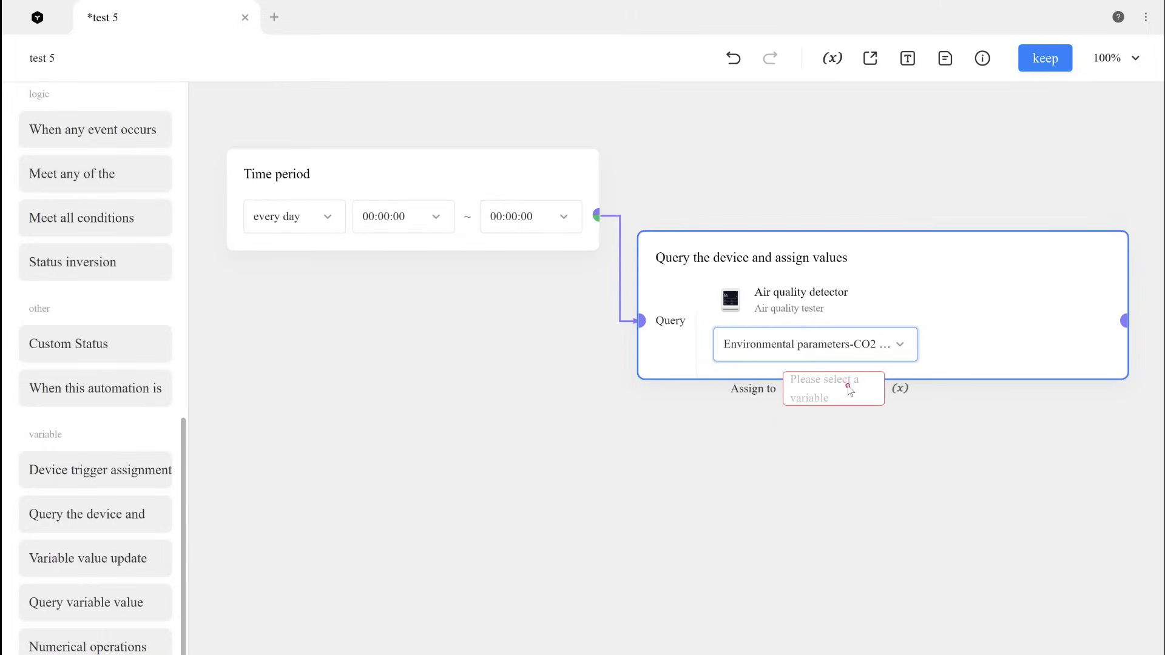
{"action": "left_click", "coordinate": [849, 390]}
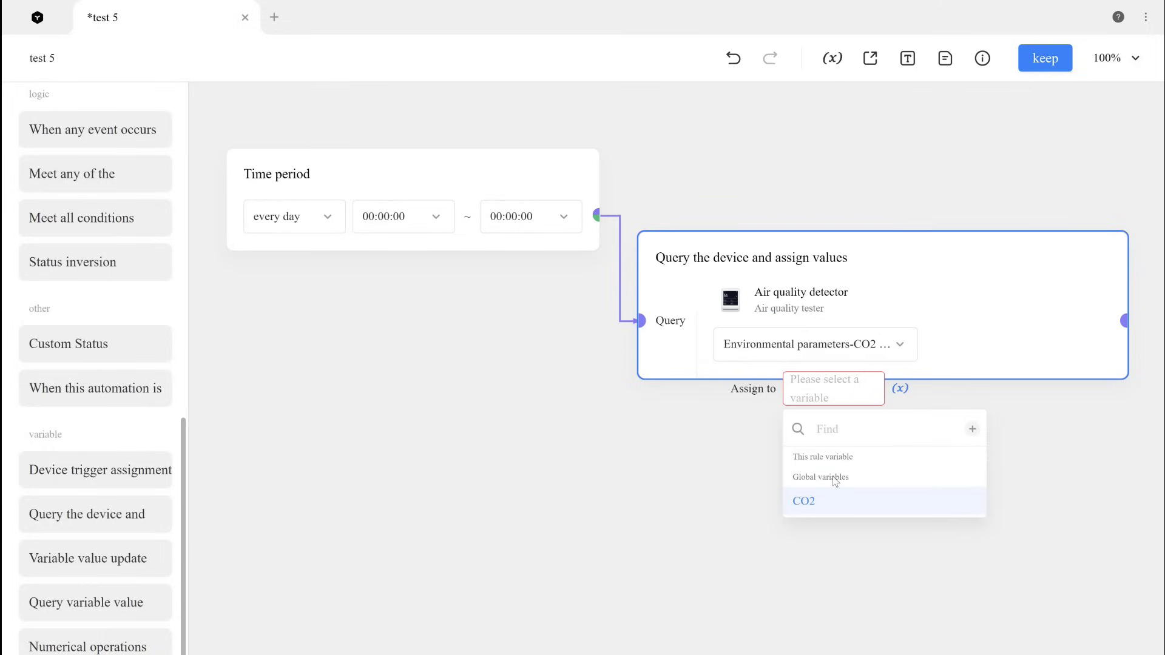
{"action": "left_click", "coordinate": [807, 509]}
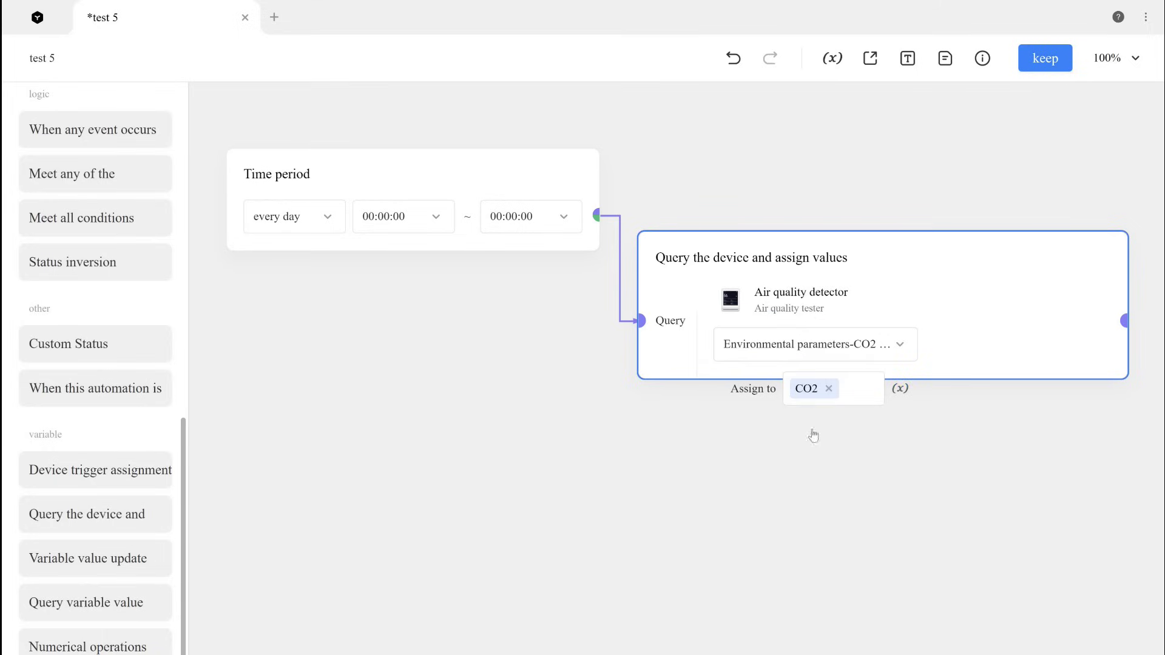
{"action": "mouse_move", "coordinate": [732, 245]}
{"action": "left_mouse_down"}
{"action": "mouse_move", "coordinate": [410, 357]}
{"action": "mouse_move", "coordinate": [329, 326]}
{"action": "left_mouse_up"}
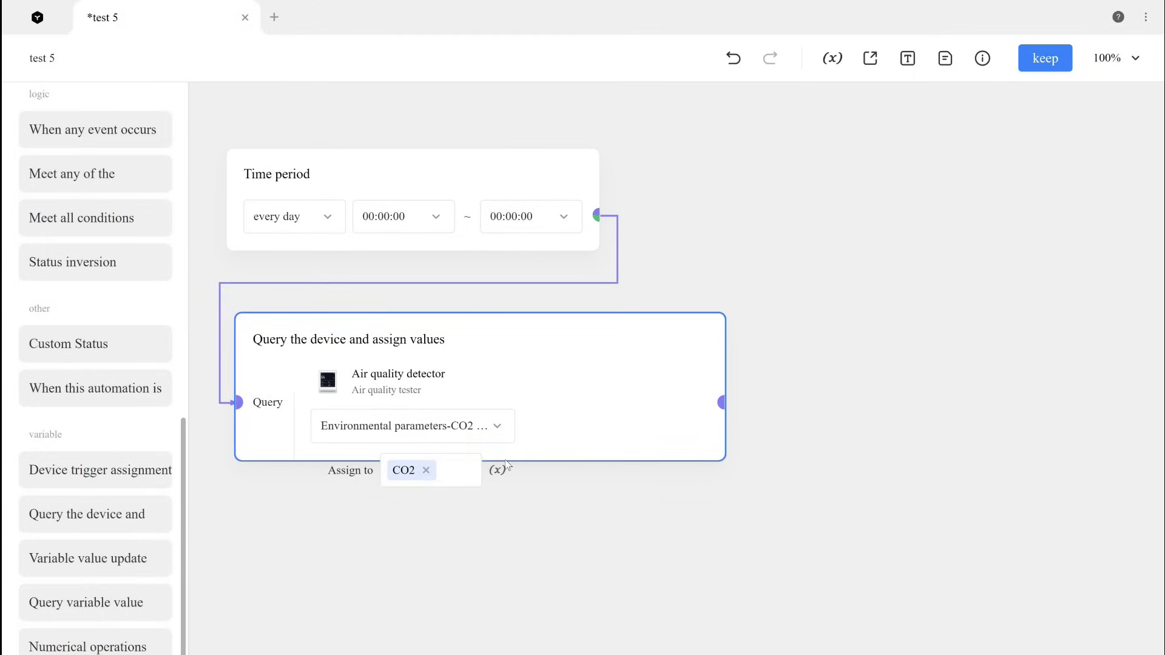
{"action": "left_click_drag", "start_coordinate": [183, 440], "coordinate": [192, 110]}
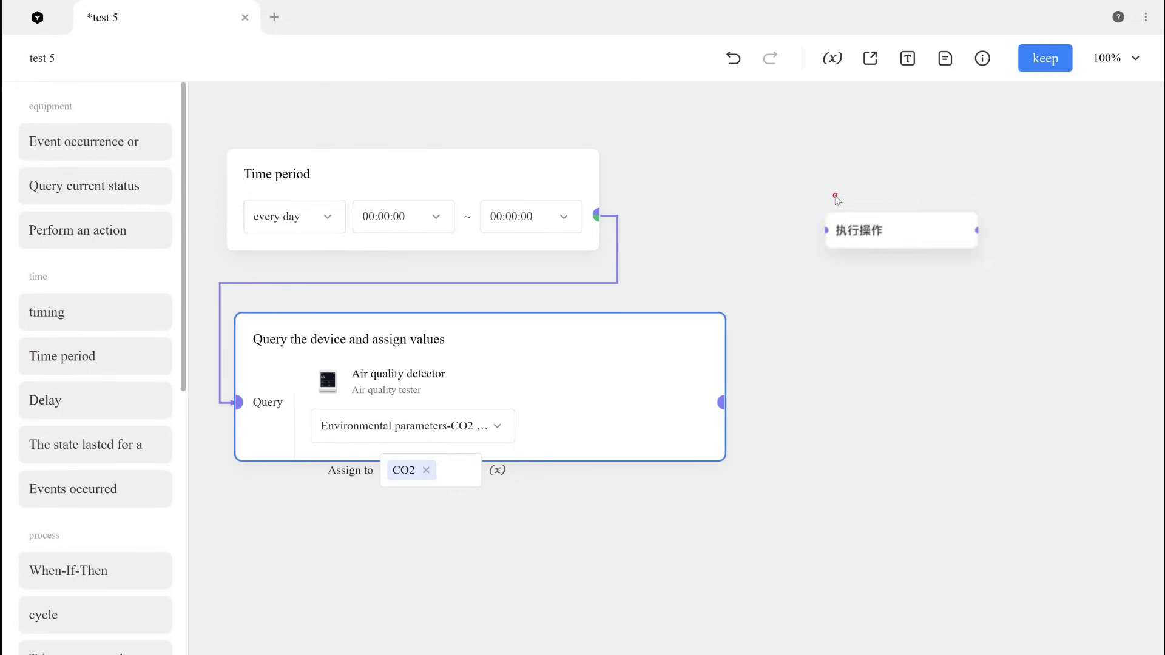
Step: Add a Philips ZhiRui bedside lamp Light-Switch Open action after the CO2 query and save
{"action": "left_click_drag", "start_coordinate": [91, 230], "coordinate": [836, 193]}
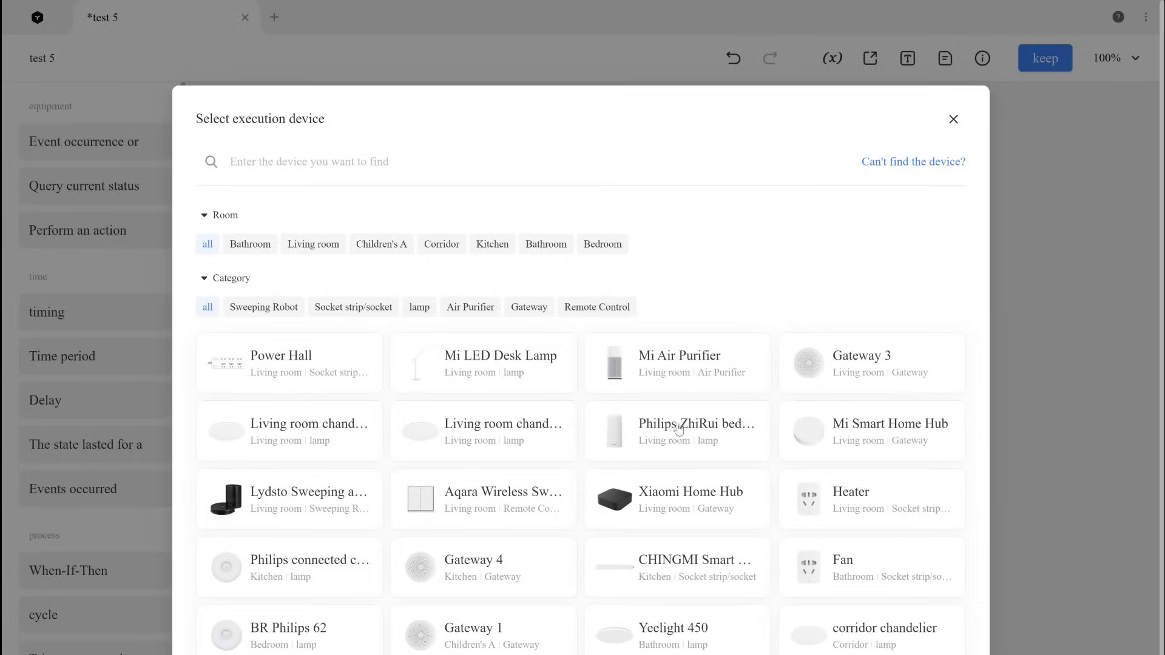
{"action": "left_click", "coordinate": [677, 430]}
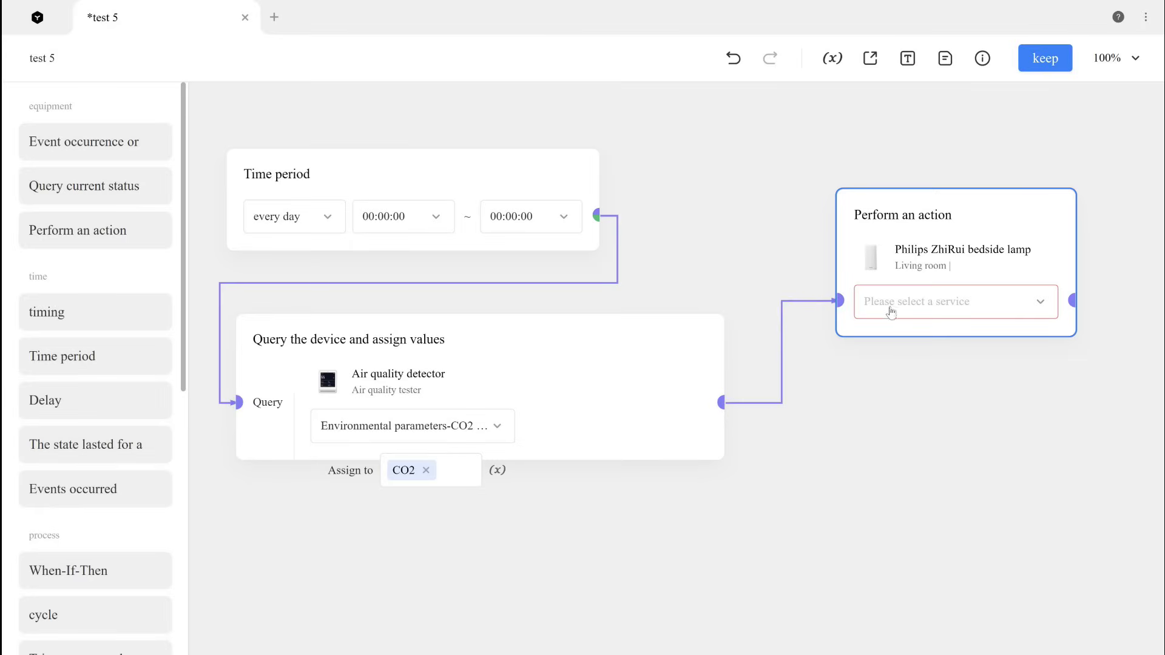
{"action": "left_click", "coordinate": [915, 308]}
{"action": "left_click", "coordinate": [902, 361]}
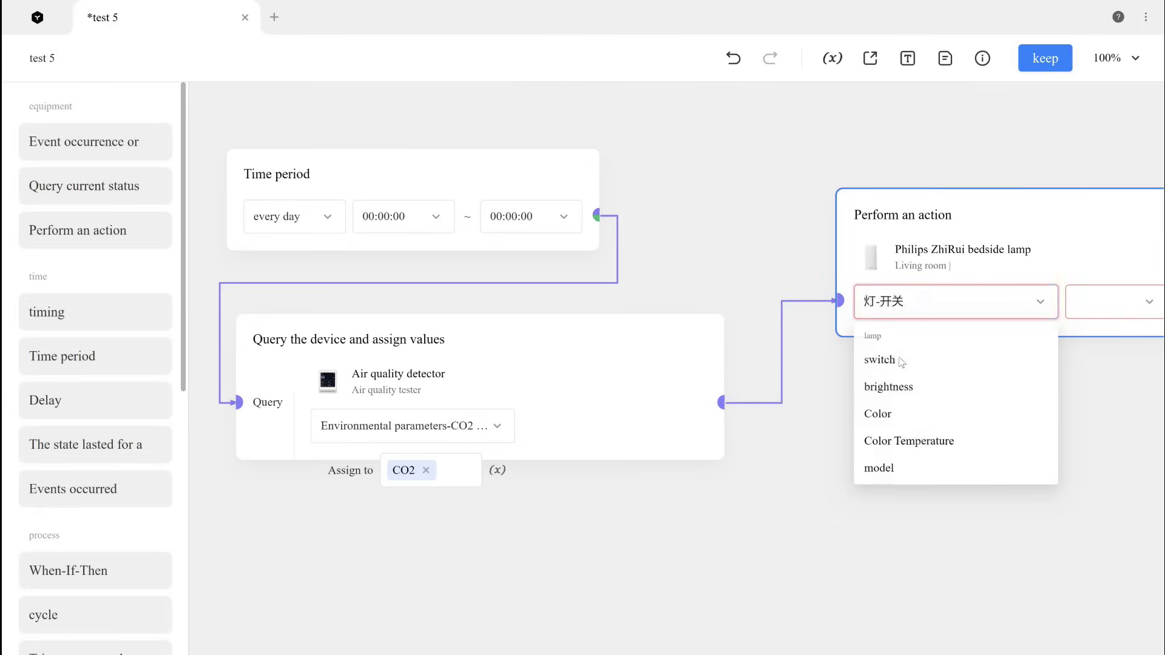
{"action": "left_click", "coordinate": [1088, 306]}
{"action": "left_click", "coordinate": [1091, 349]}
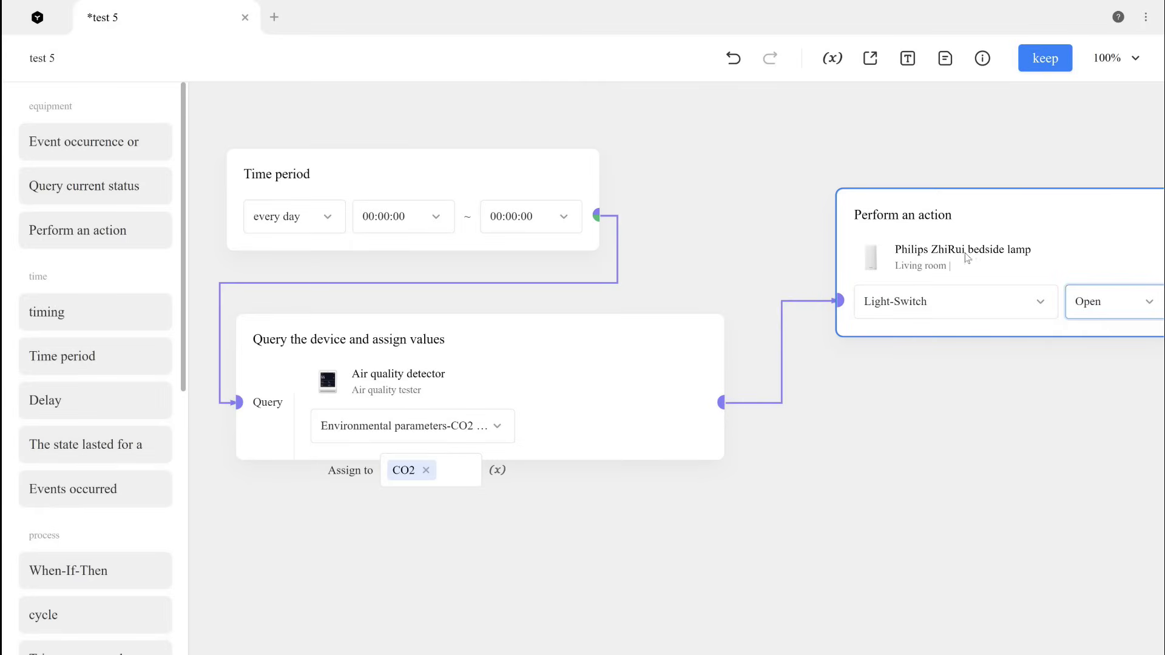
{"action": "left_click_drag", "start_coordinate": [930, 245], "coordinate": [862, 227]}
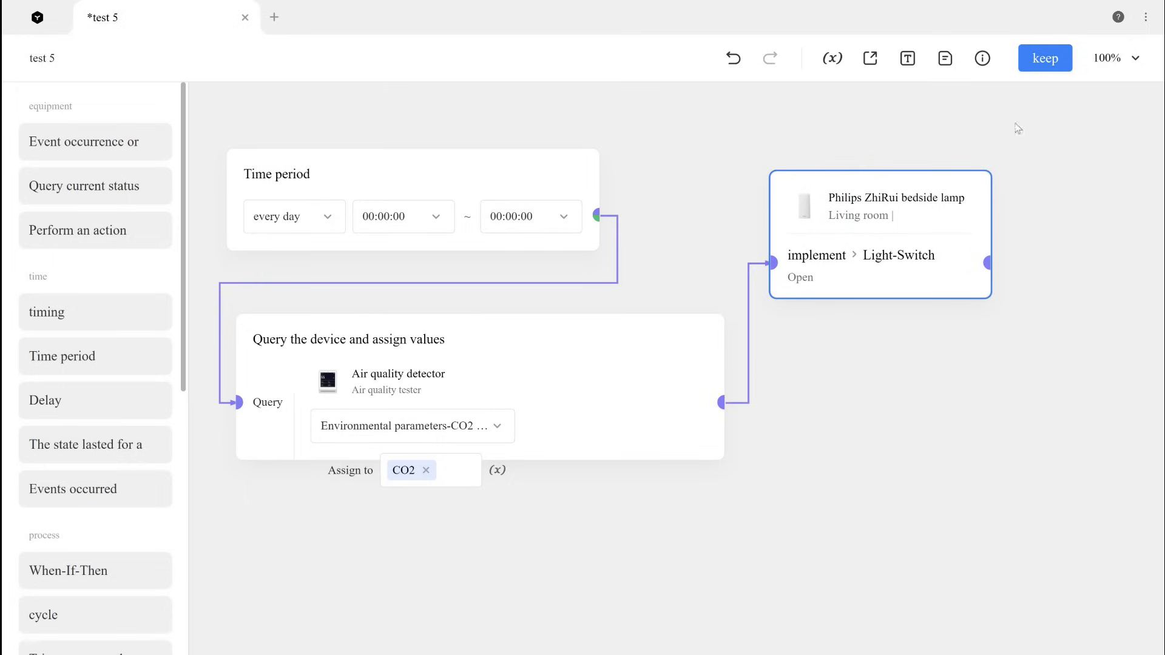
{"action": "left_click", "coordinate": [1044, 59]}
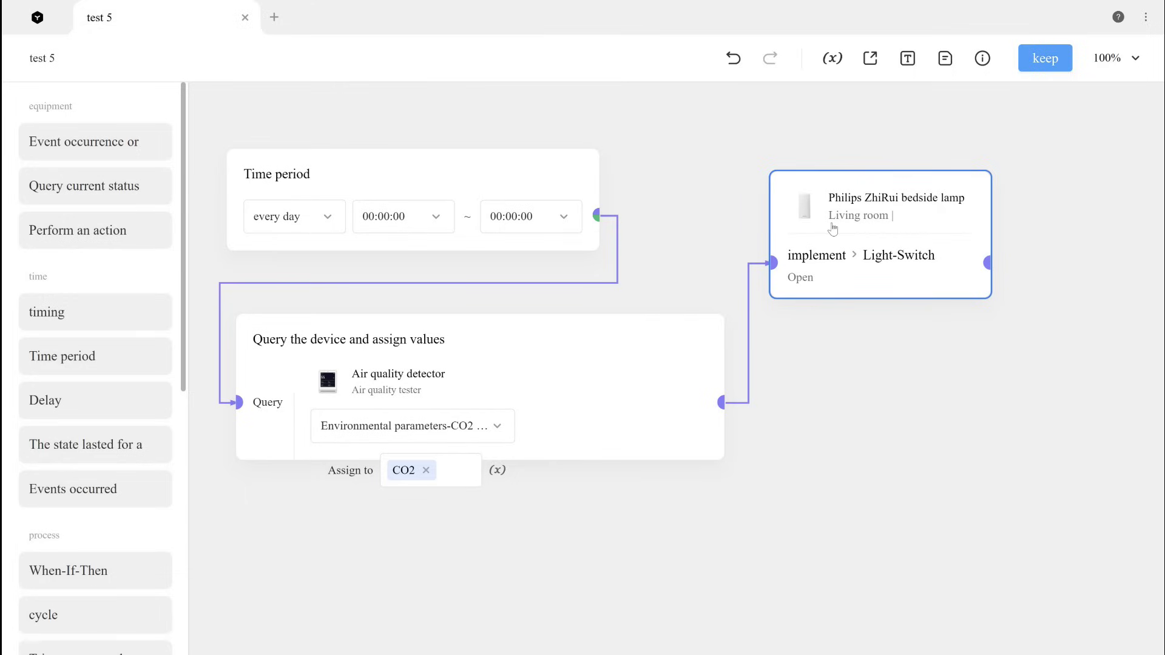
Step: Create a numeric rule variable 'temp' with initial value 20 in Variable Management
{"action": "left_click", "coordinate": [831, 61]}
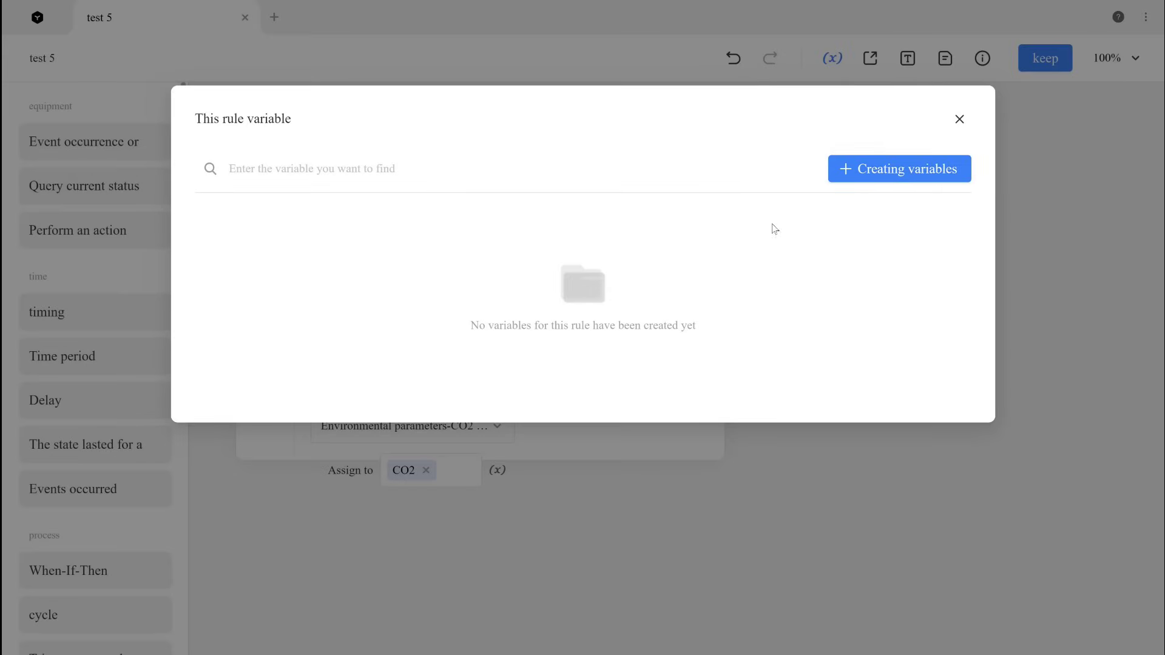
{"action": "left_click", "coordinate": [865, 178]}
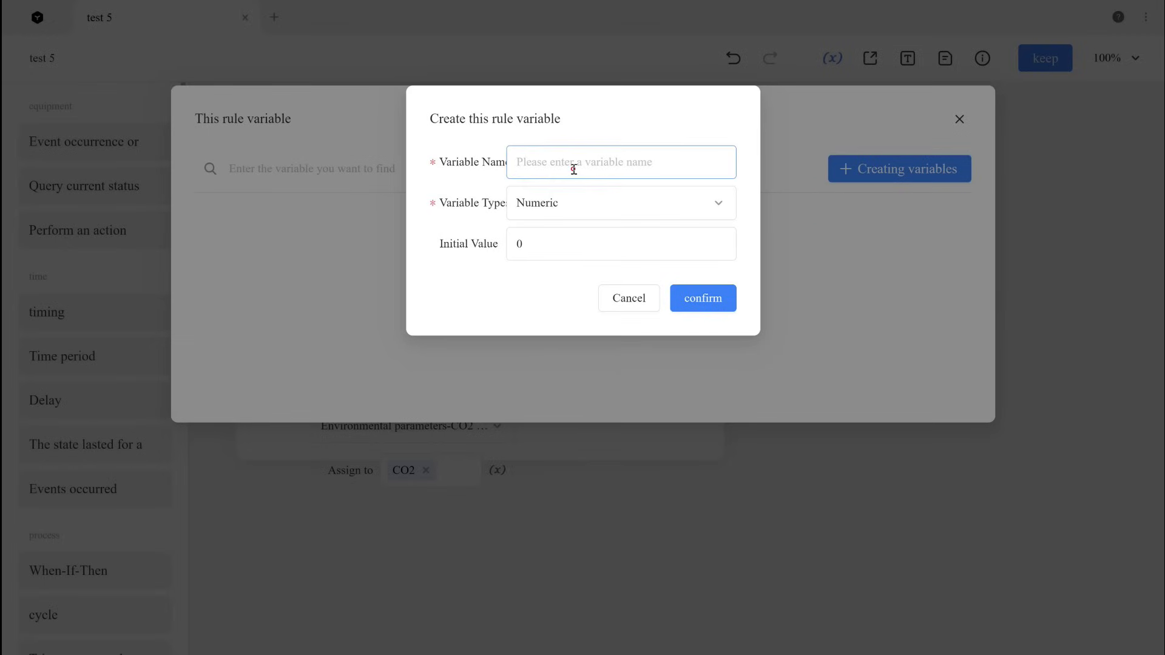
{"action": "left_click", "coordinate": [573, 169]}
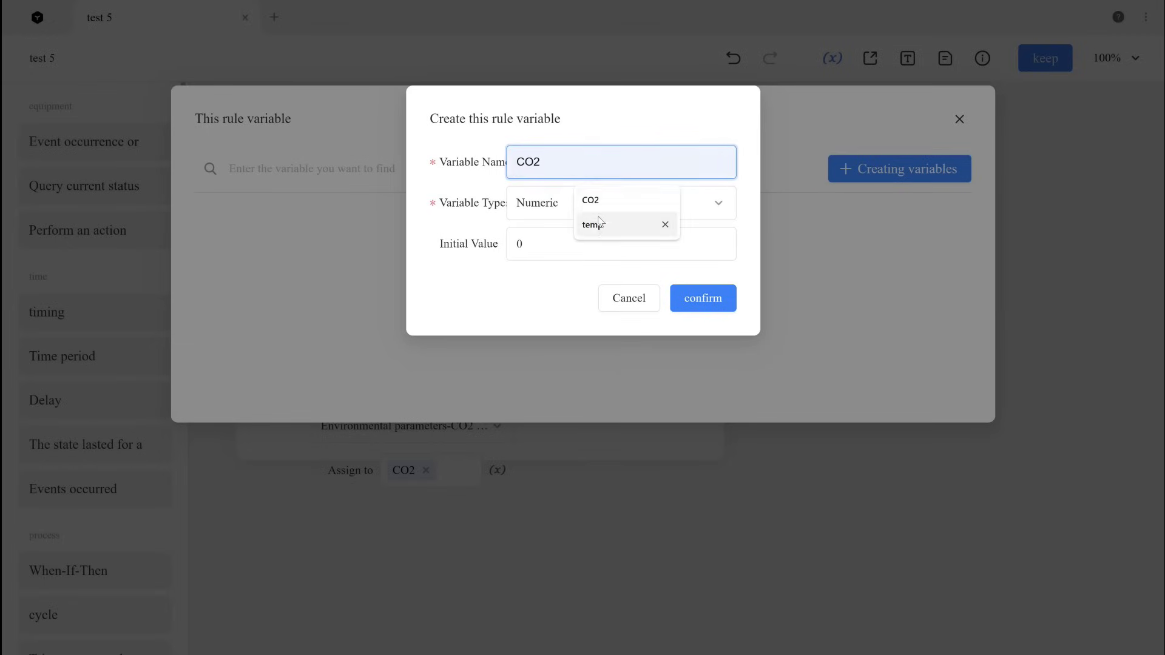
{"action": "left_click", "coordinate": [592, 224]}
{"action": "key", "text": "Tab"}
{"action": "type", "text": "20"}
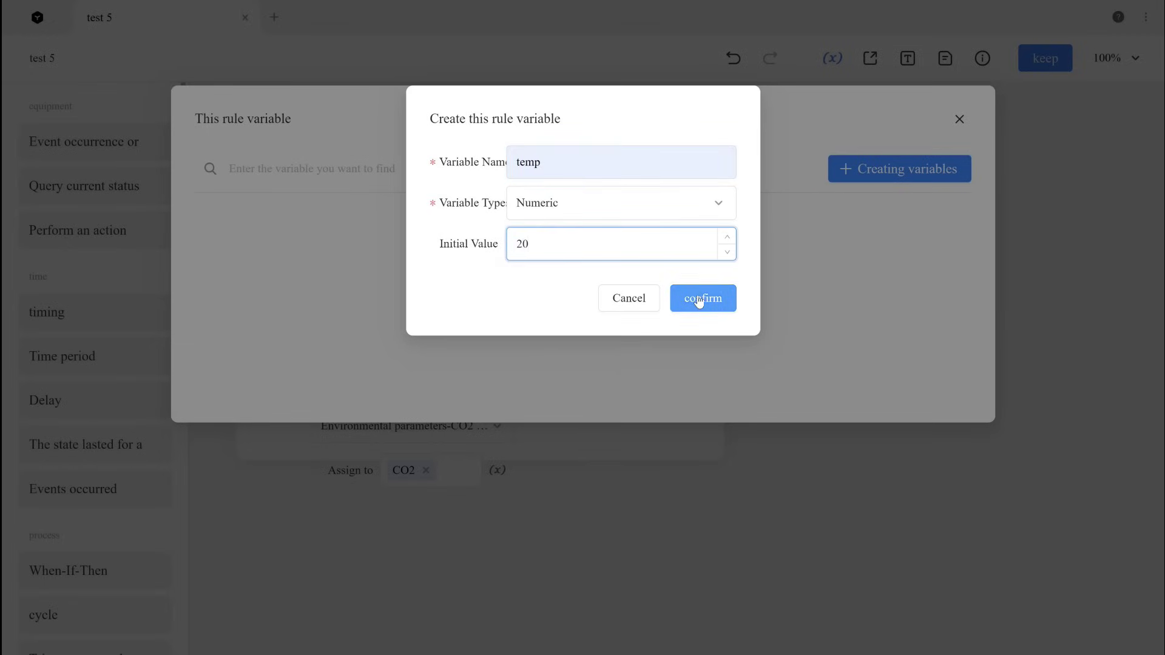
{"action": "left_click", "coordinate": [699, 302]}
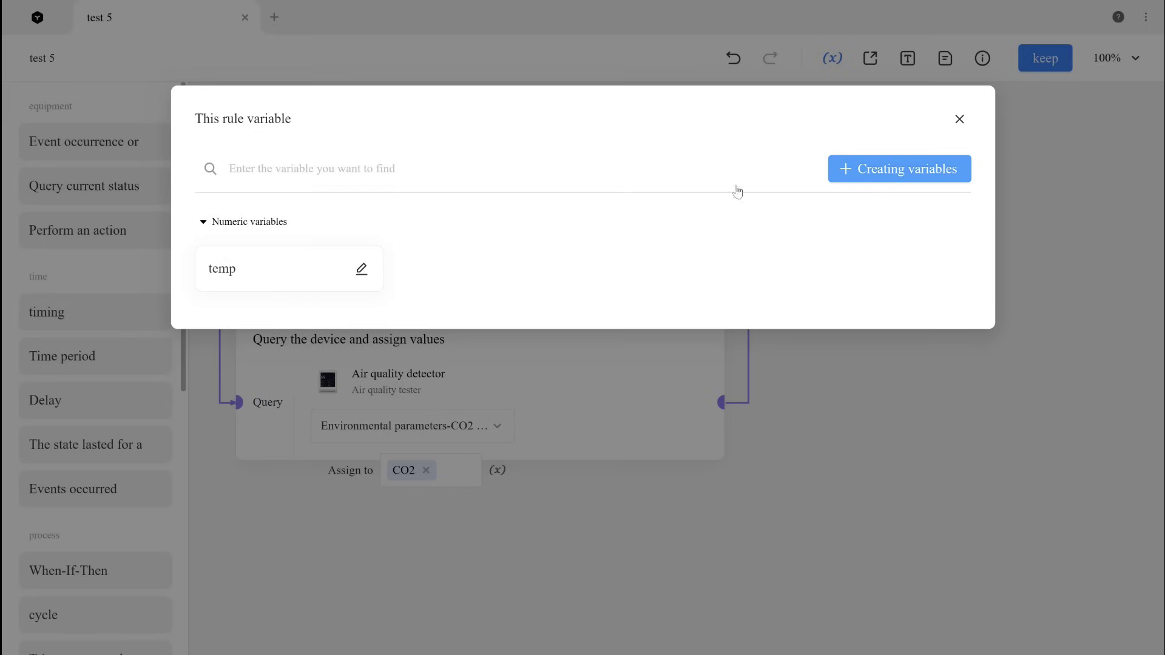
{"action": "left_click", "coordinate": [960, 121]}
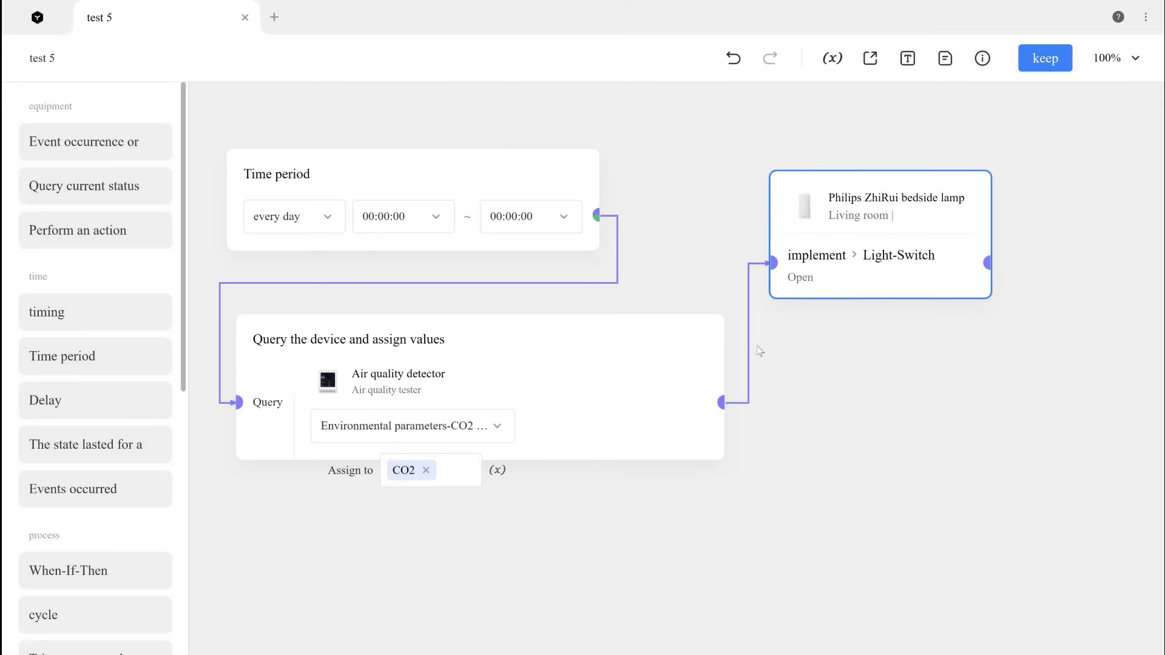
Step: Reselect CO2 as the query's Assign to variable
{"action": "left_click", "coordinate": [433, 478]}
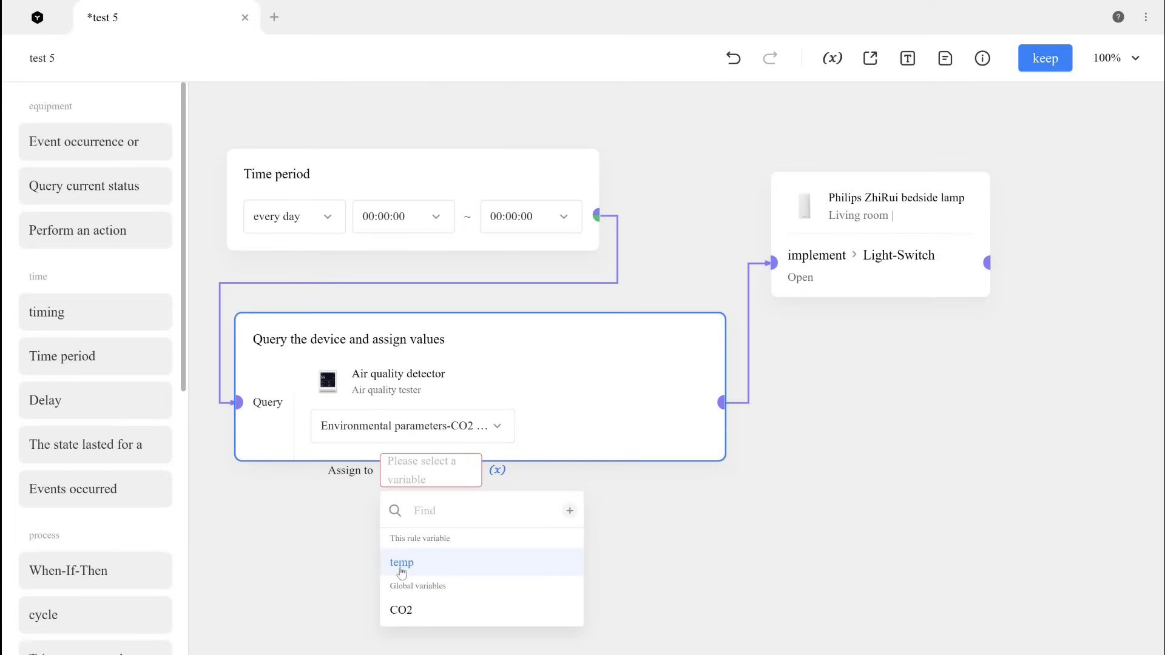
{"action": "left_click", "coordinate": [409, 614]}
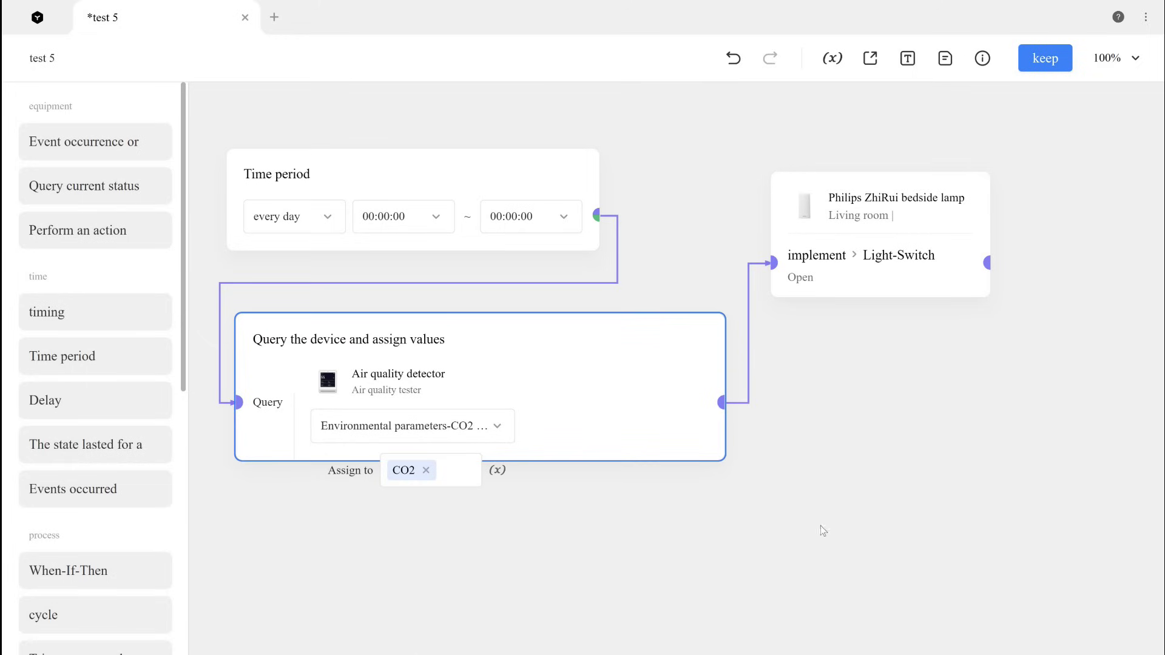
{"action": "left_click", "coordinate": [838, 520]}
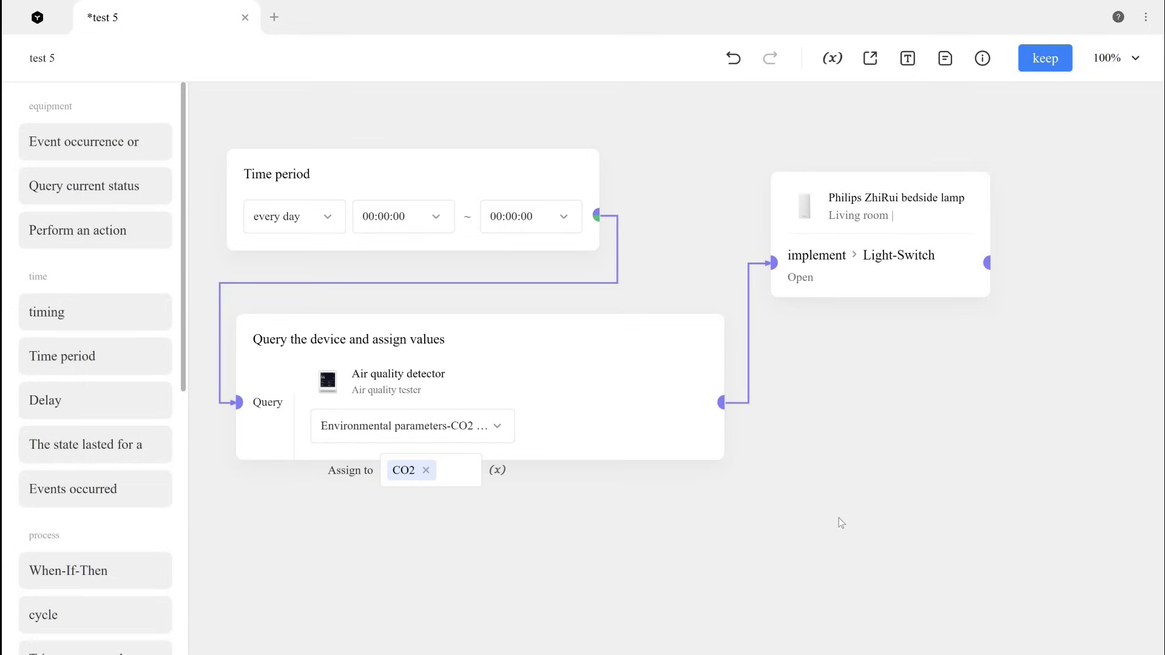